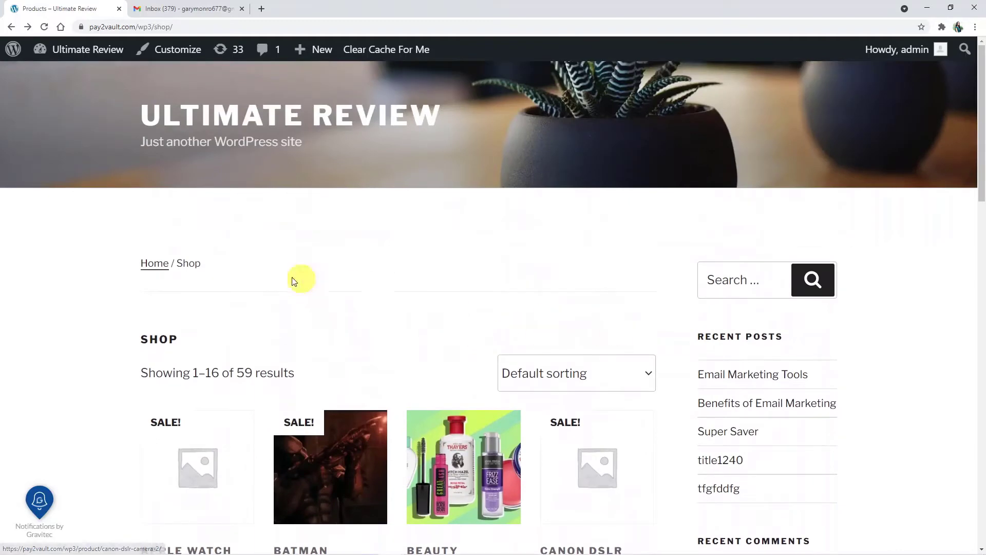
Look through the shop's product listing and check the Gmail inbox for existing messages
scroll(397, 273, "down", 3)
scroll(401, 293, "up", 3)
scroll(404, 300, "down", 8)
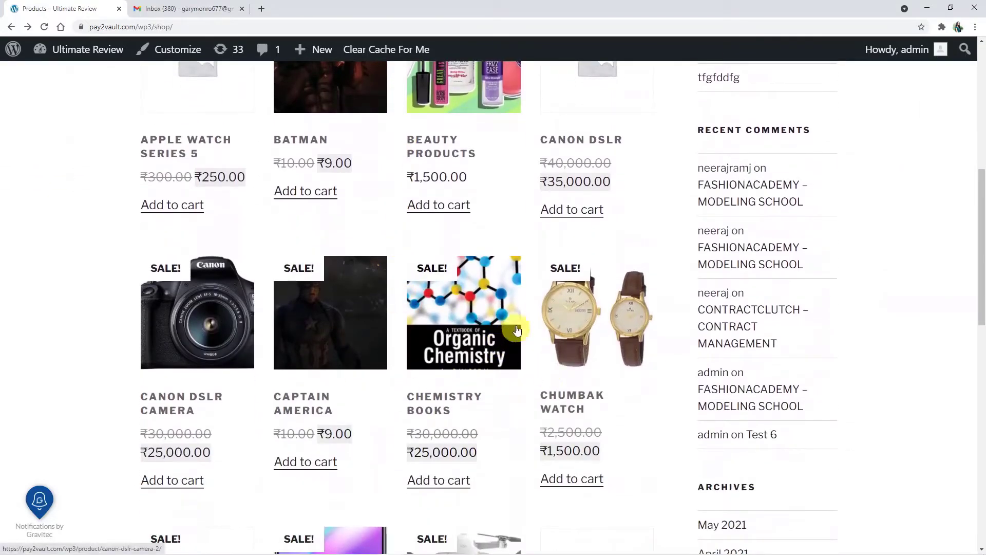
left_click(162, 8)
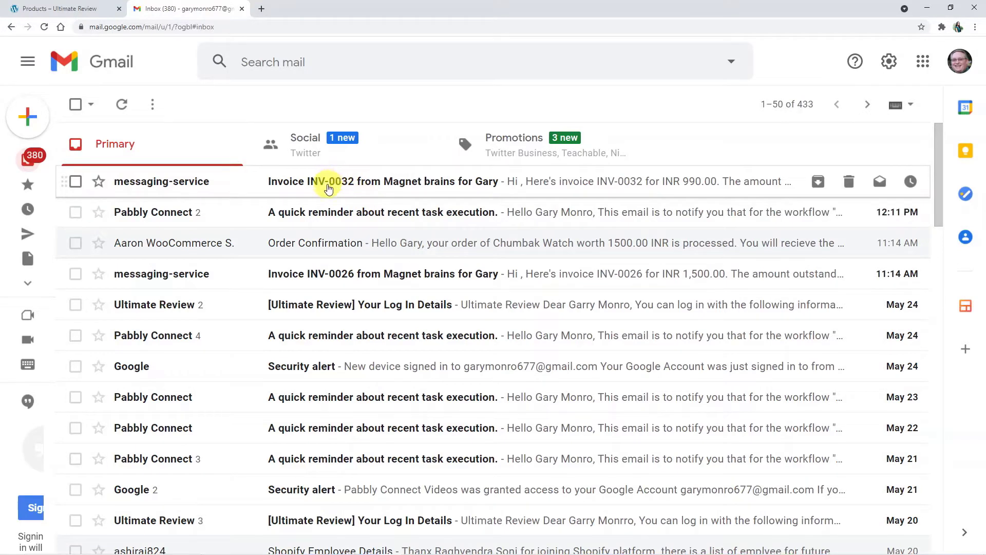
left_click(92, 12)
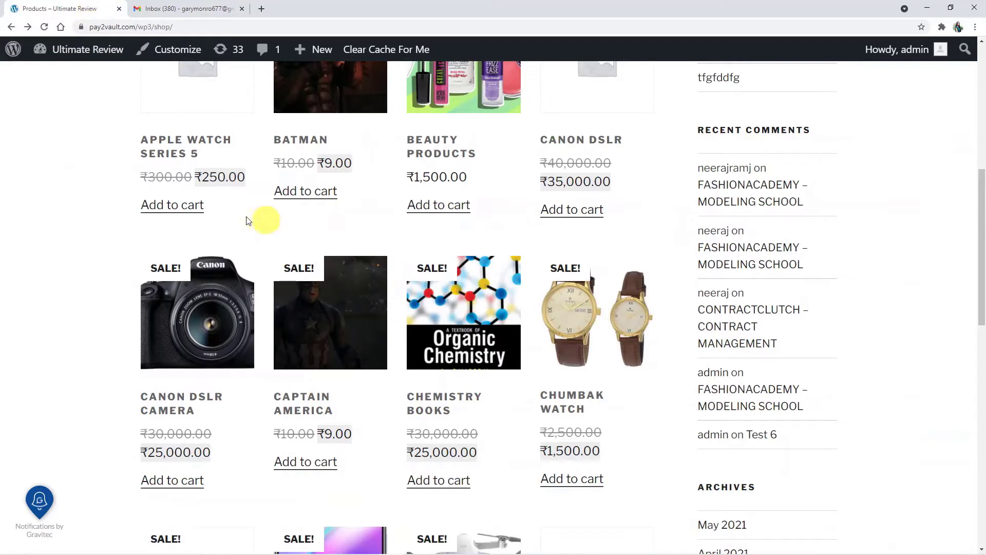
Add the Canon DSLR Camera to the cart and proceed to checkout
scroll(247, 301, "down", 3)
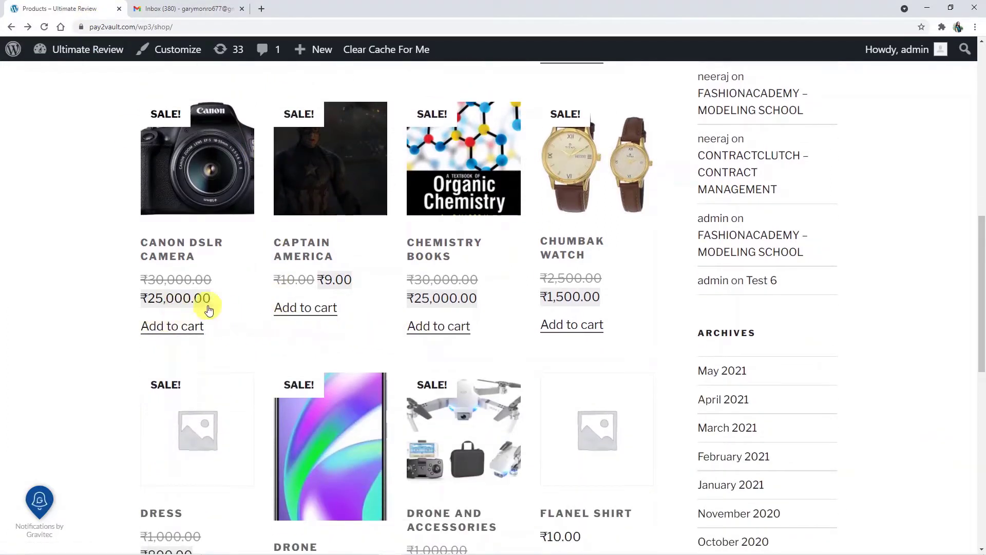
left_click(176, 326)
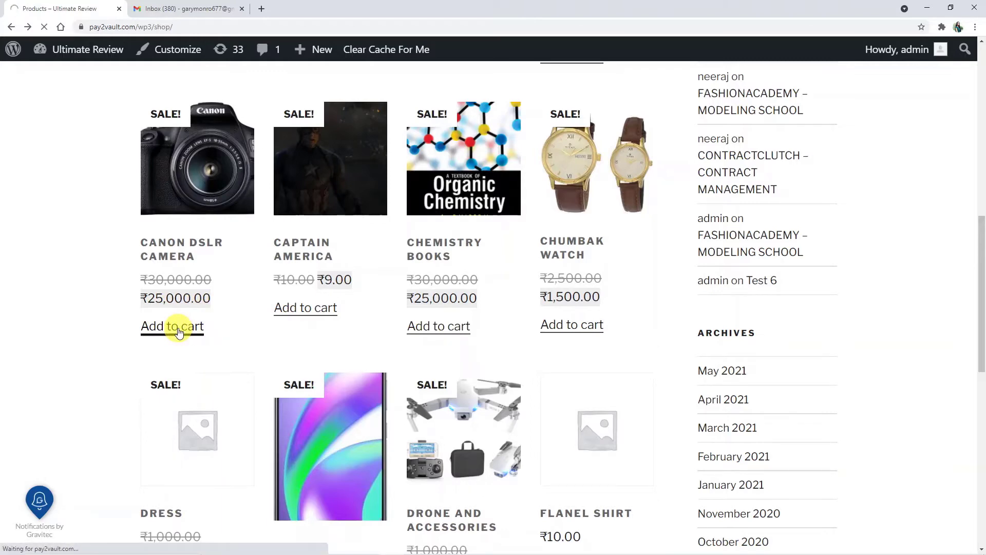
scroll(471, 414, "down", 5)
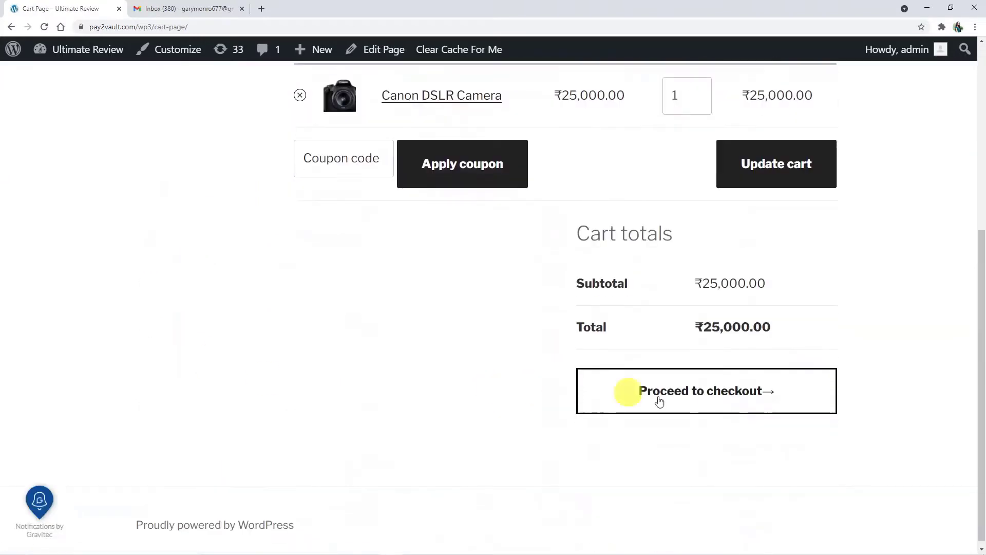
left_click(693, 407)
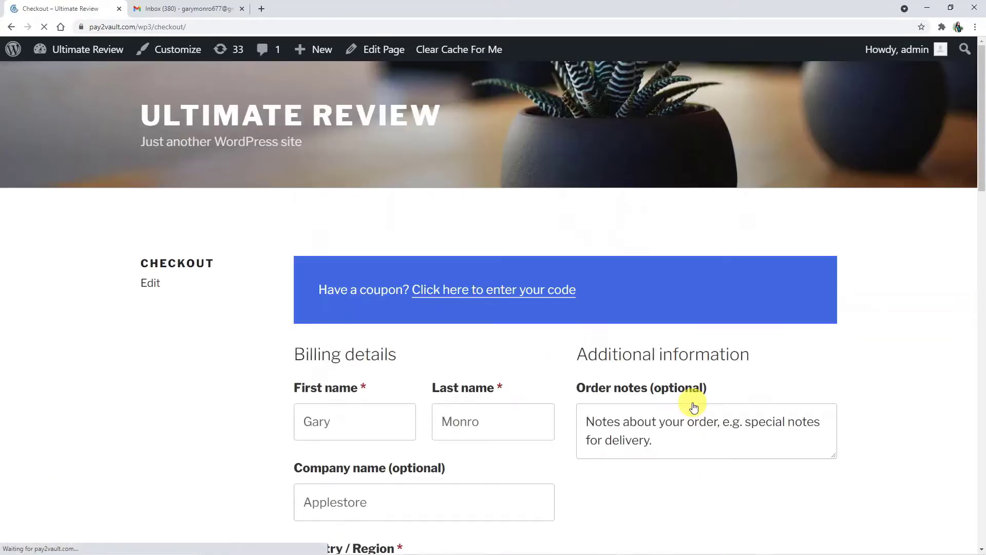
Review the prefilled billing details and order summary, and place the order with cash on delivery
scroll(693, 405, "down", 4)
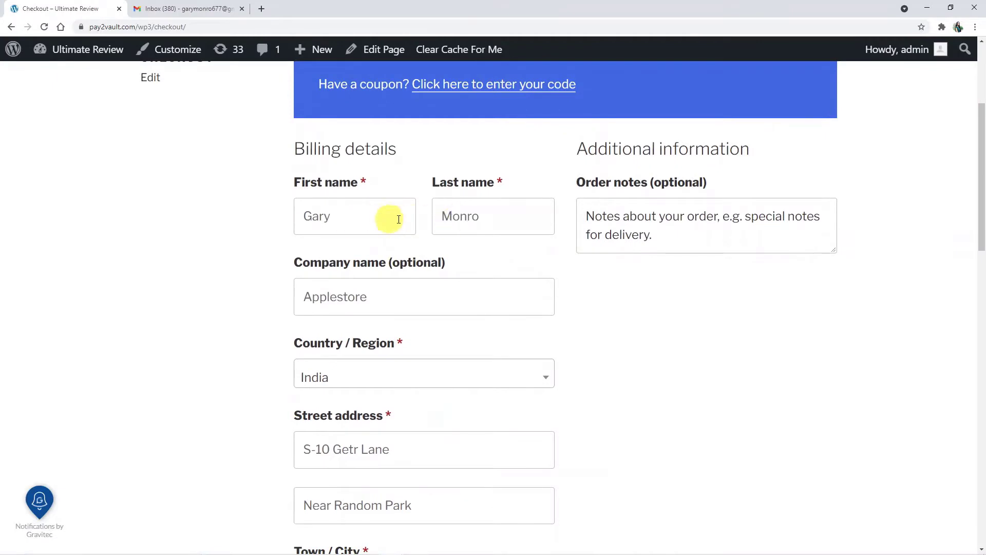
scroll(483, 293, "down", 5)
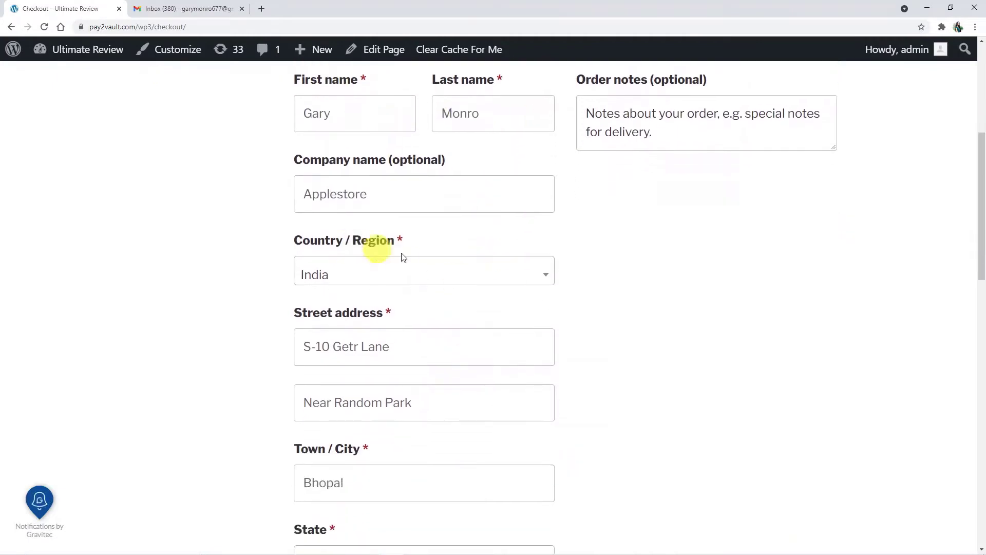
scroll(445, 338, "down", 4)
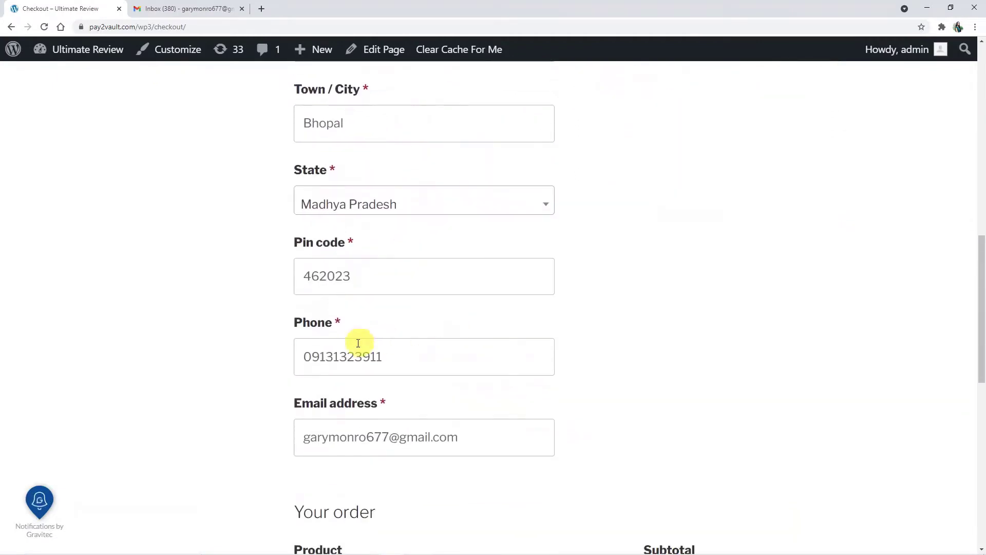
scroll(511, 411, "down", 3)
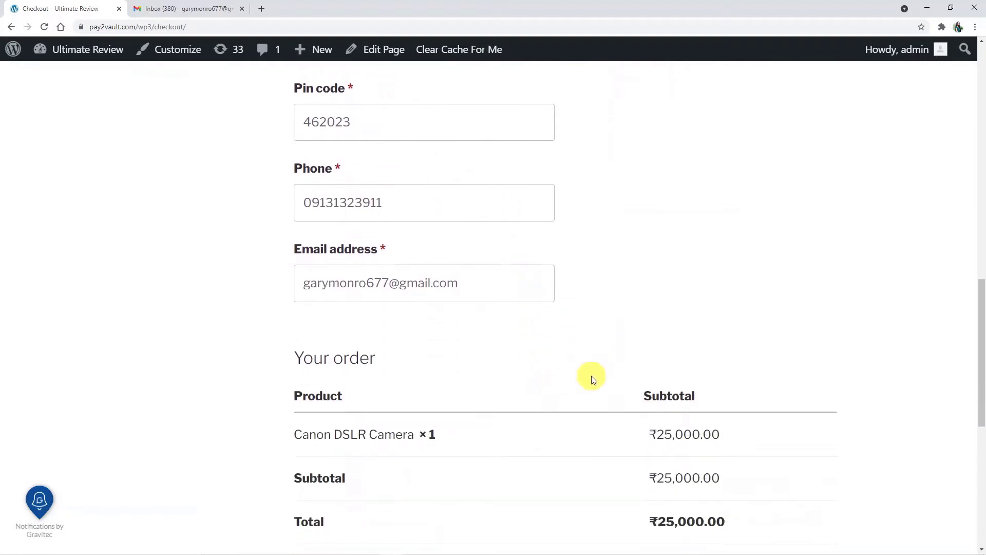
scroll(574, 401, "down", 4)
scroll(476, 321, "down", 4)
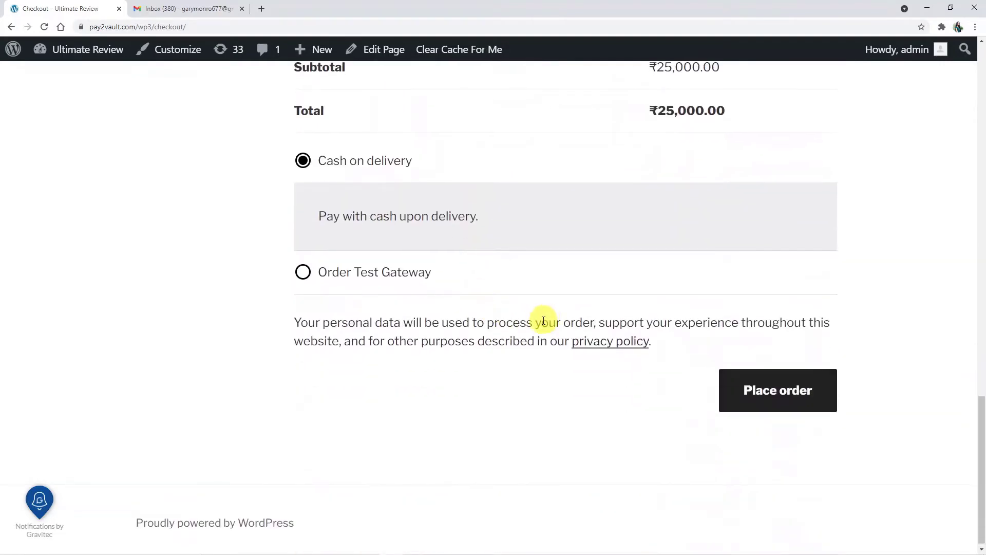
left_click(747, 395)
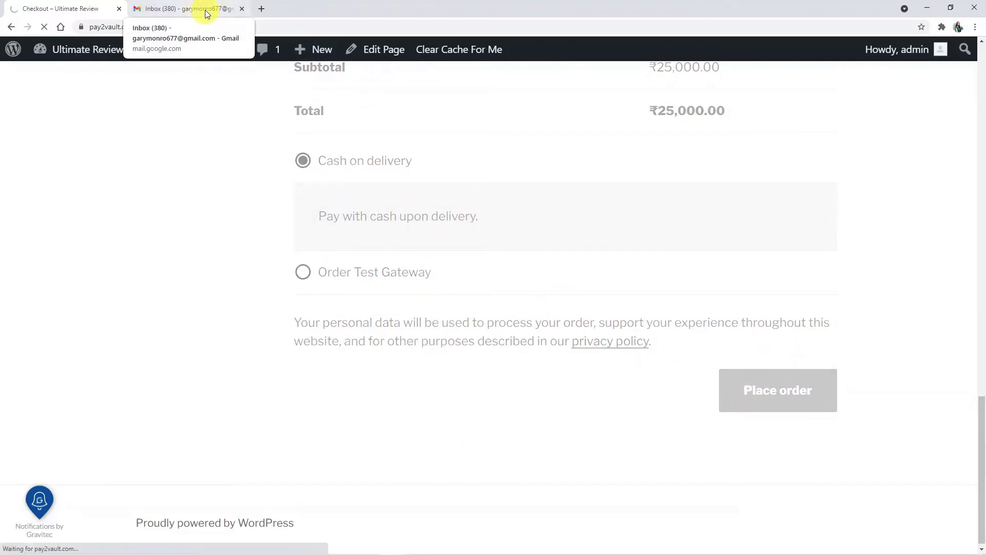
Check the order confirmation page and open the WooCommerce Store's "Thankyou For Shopping." email in Gmail
scroll(382, 255, "down", 1)
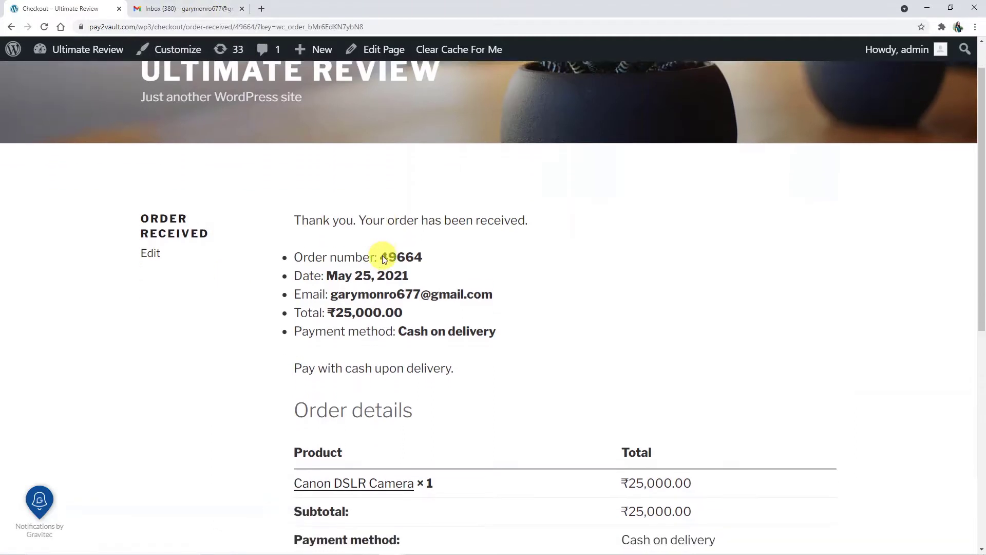
scroll(383, 255, "up", 1)
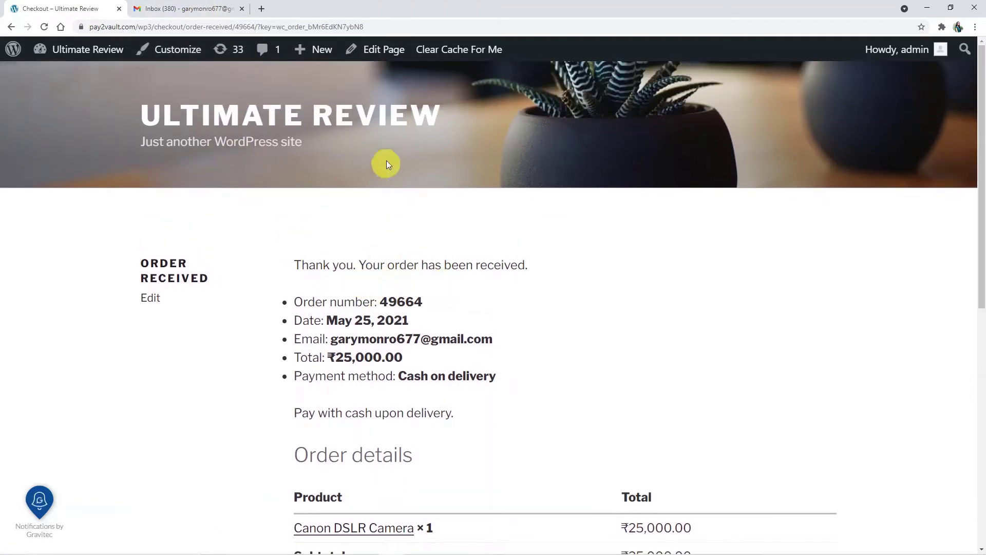
left_click(215, 14)
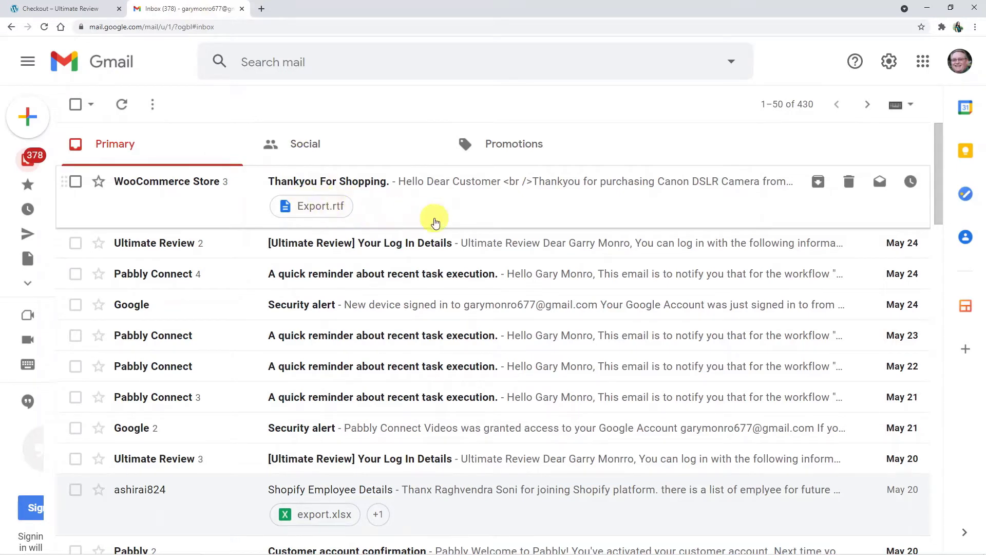
left_click(435, 221)
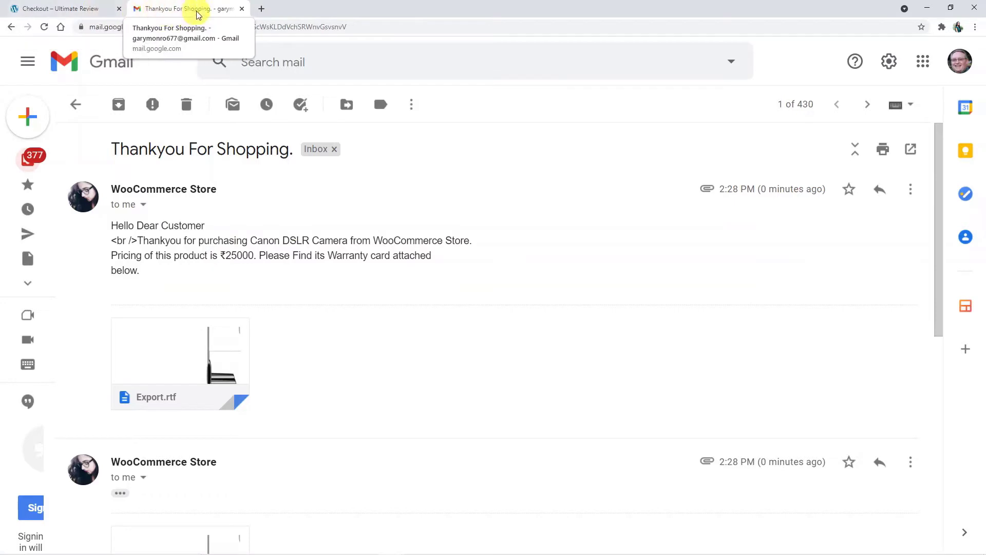
Open the pabbly.com website in a new browser tab
left_click(262, 9)
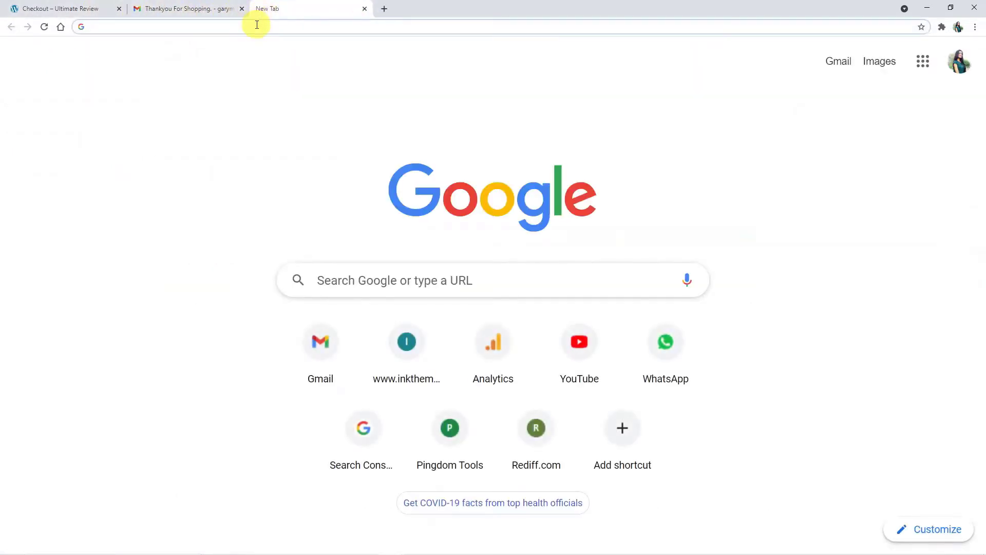
left_click(257, 26)
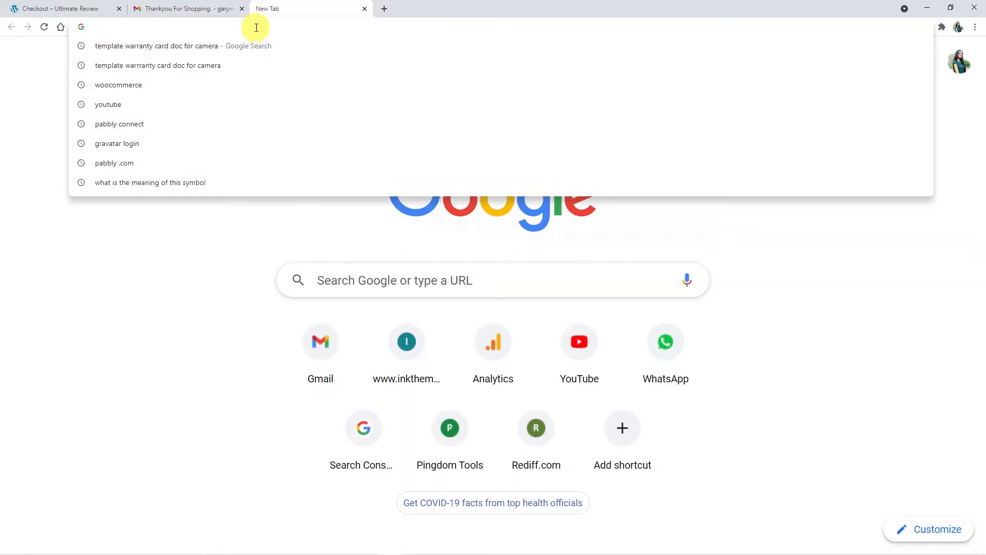
type("pabbly")
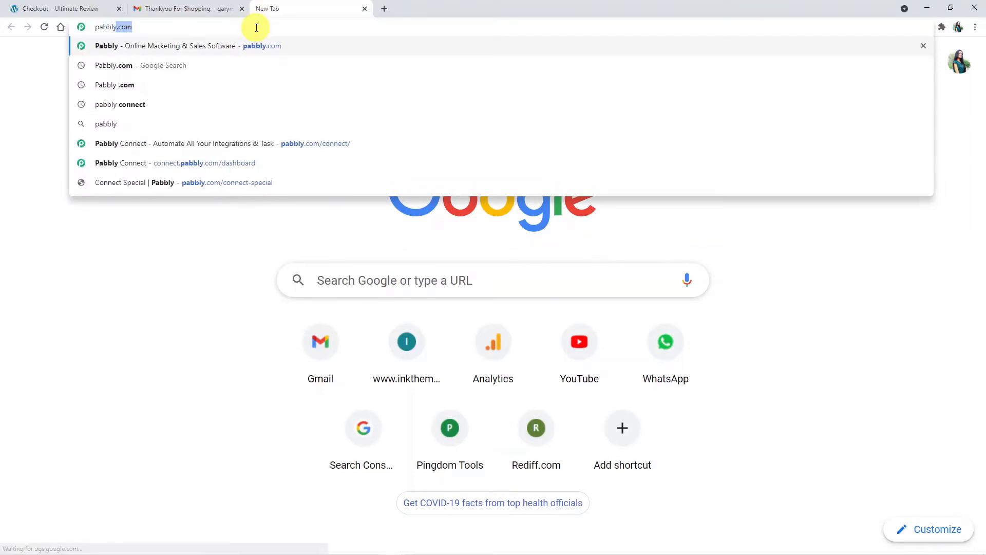
type(".")
type("com")
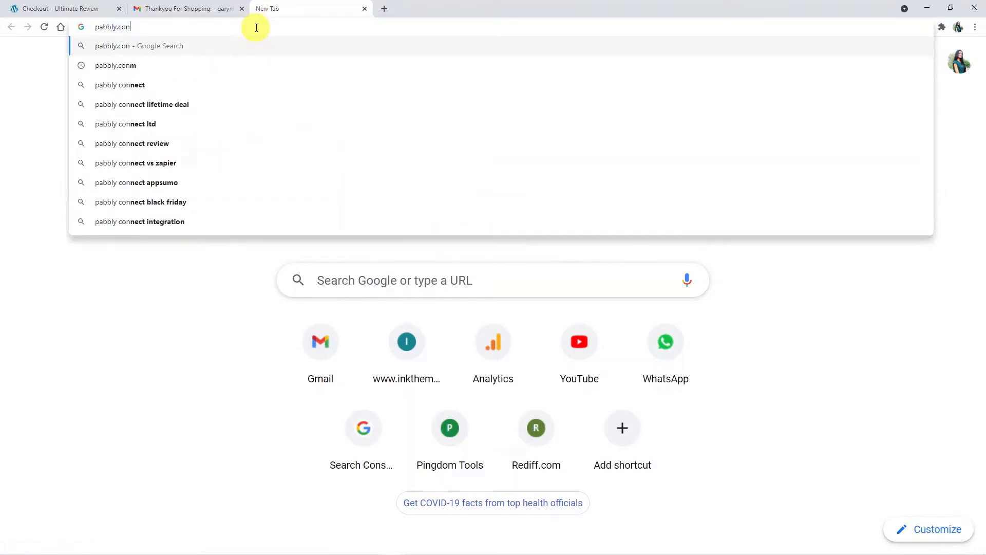
key("Return")
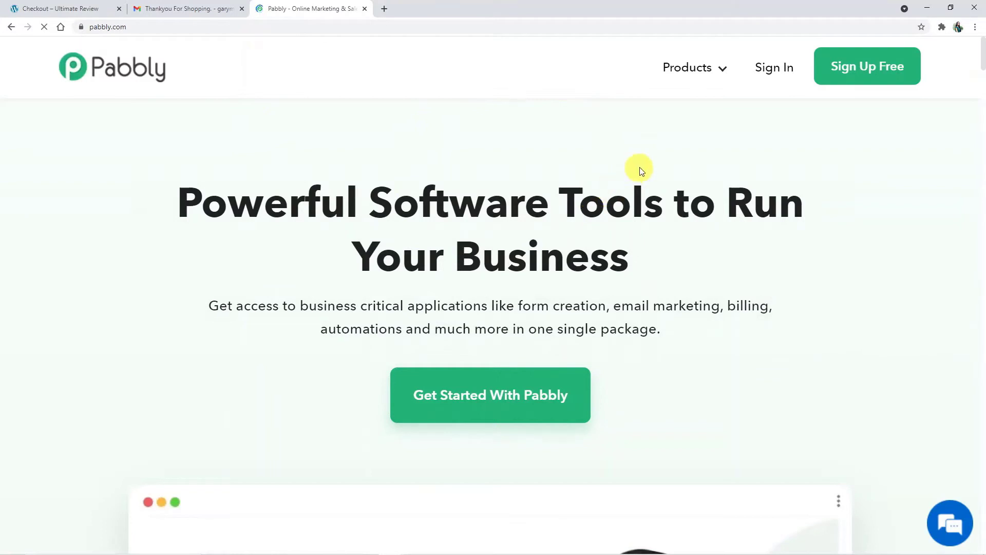
Sign in to Pabbly from the Connect product page and access the Connect app
mouse_move(688, 83)
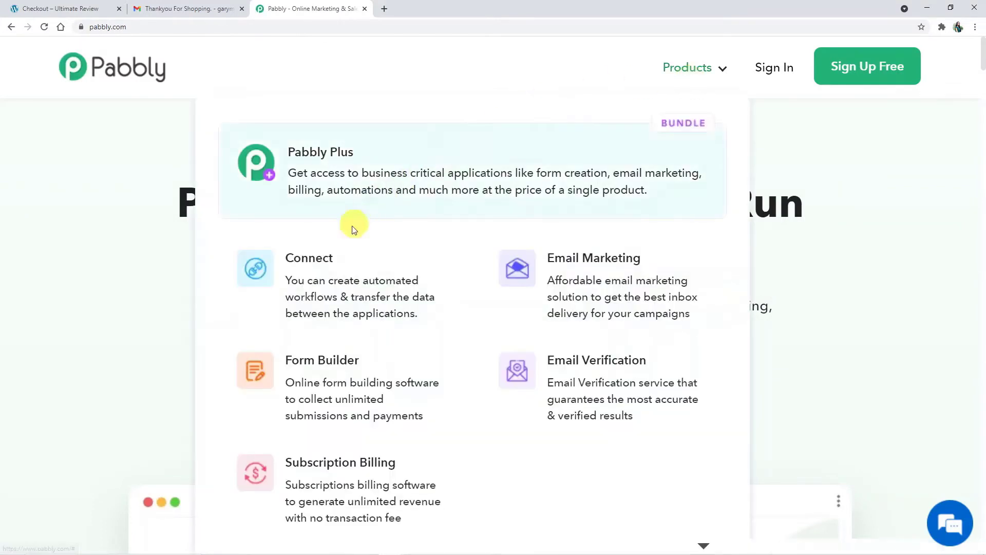
left_click(319, 265)
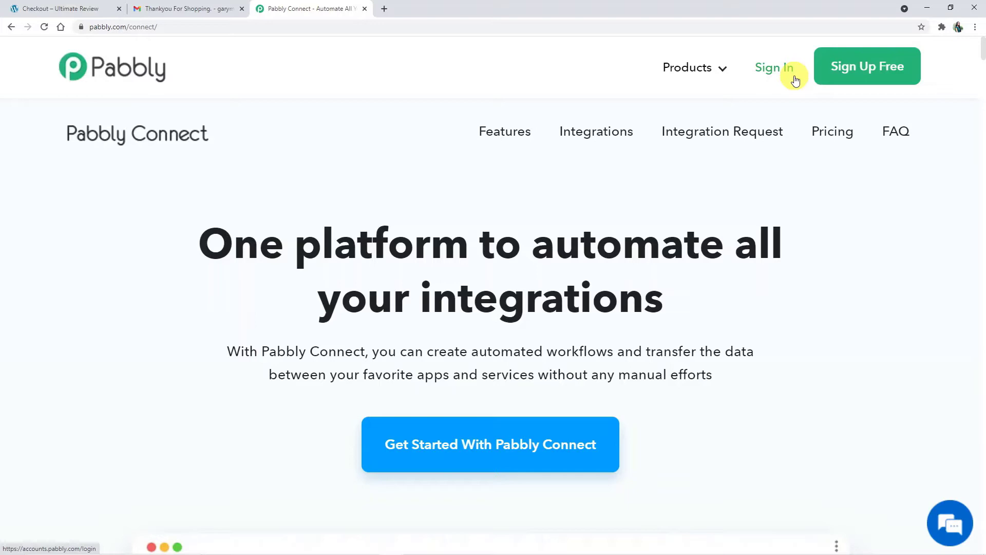
left_click(769, 65)
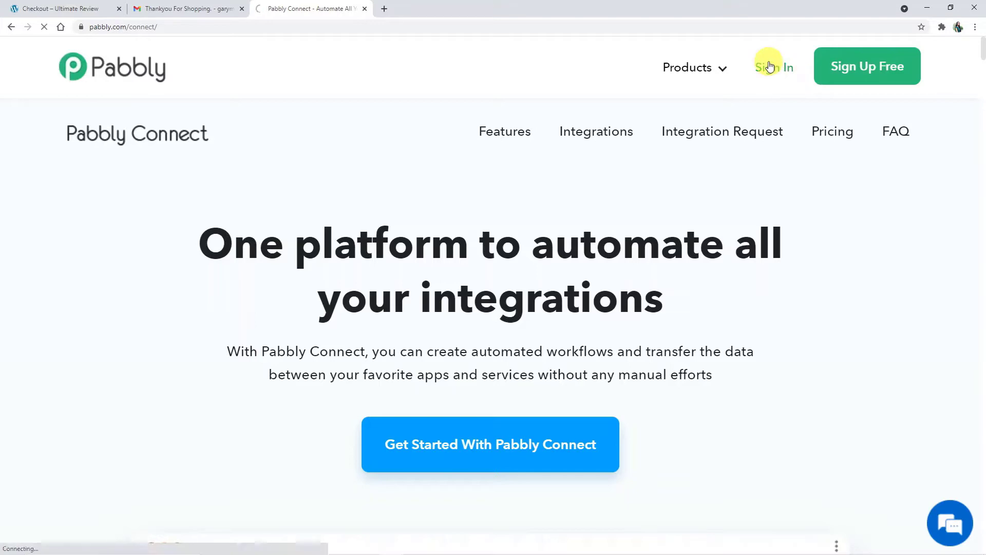
scroll(575, 125, "down", 5)
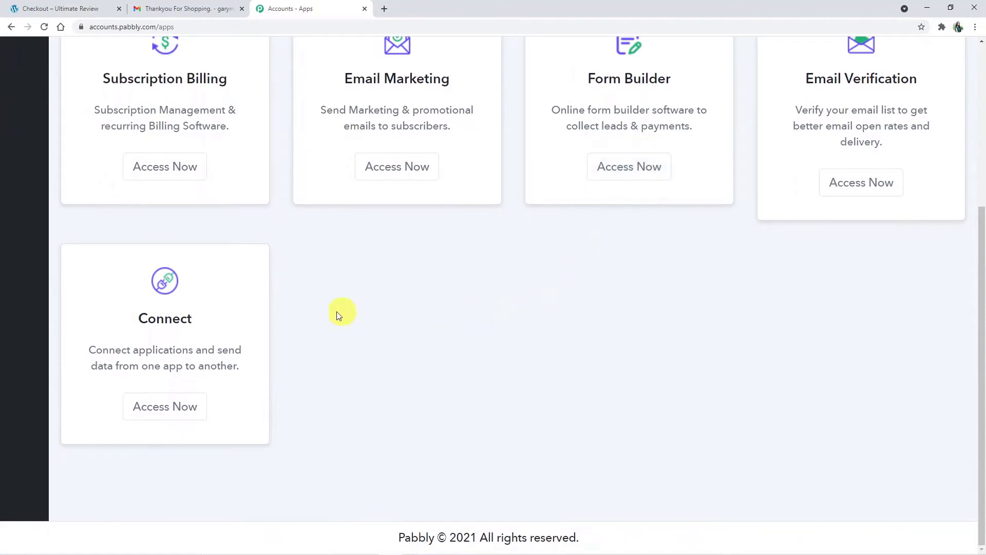
left_click(165, 406)
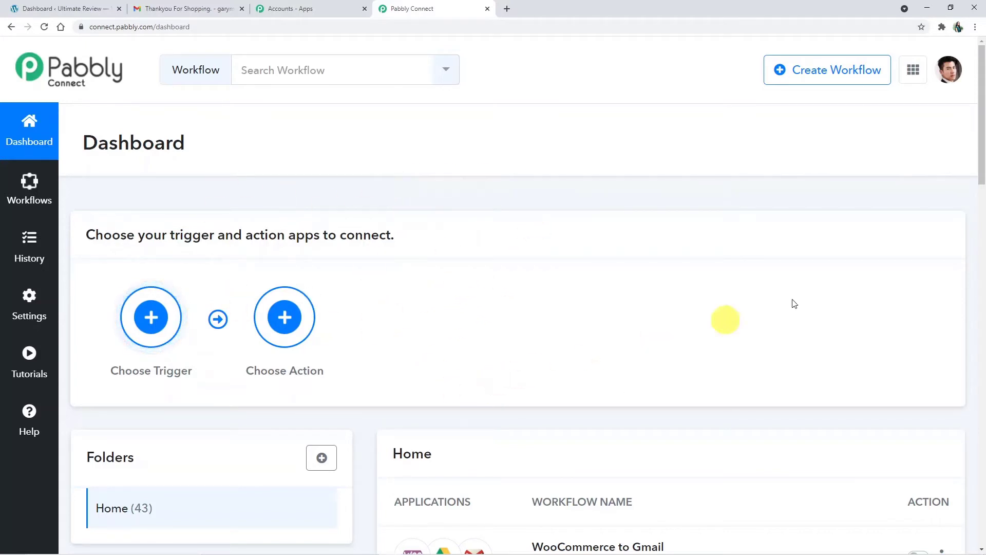
Create a new workflow named "WooCommerce to Gmail"
left_click(828, 77)
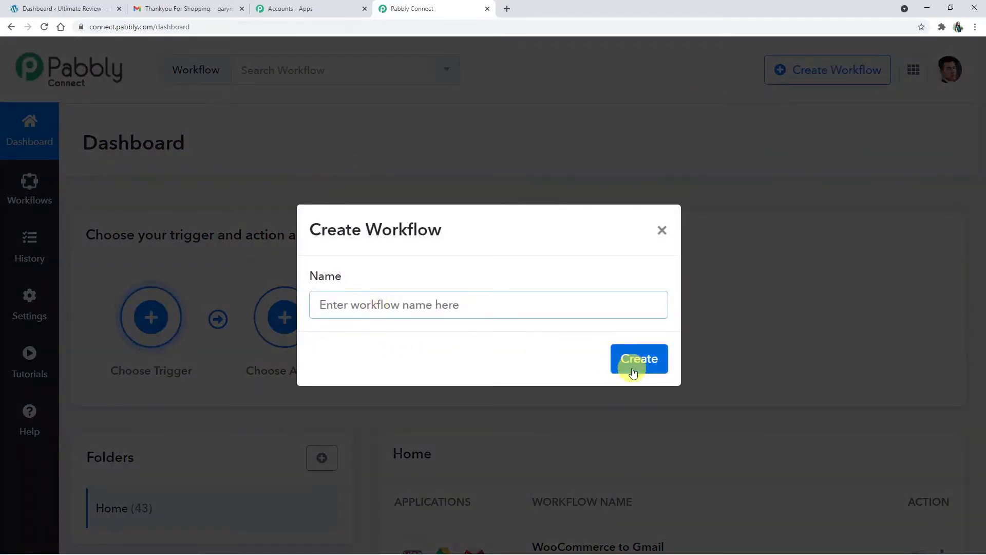
type("Woo")
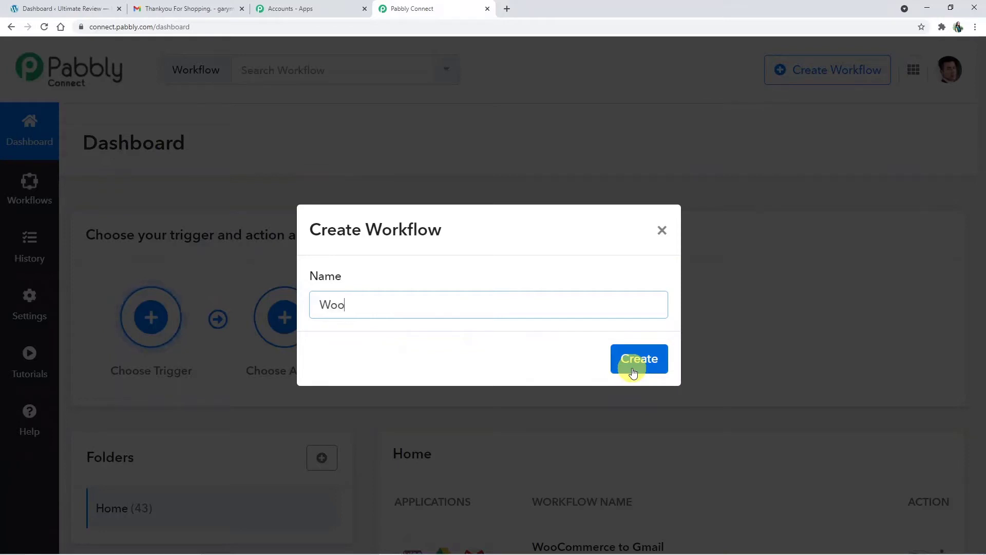
type("Commerc")
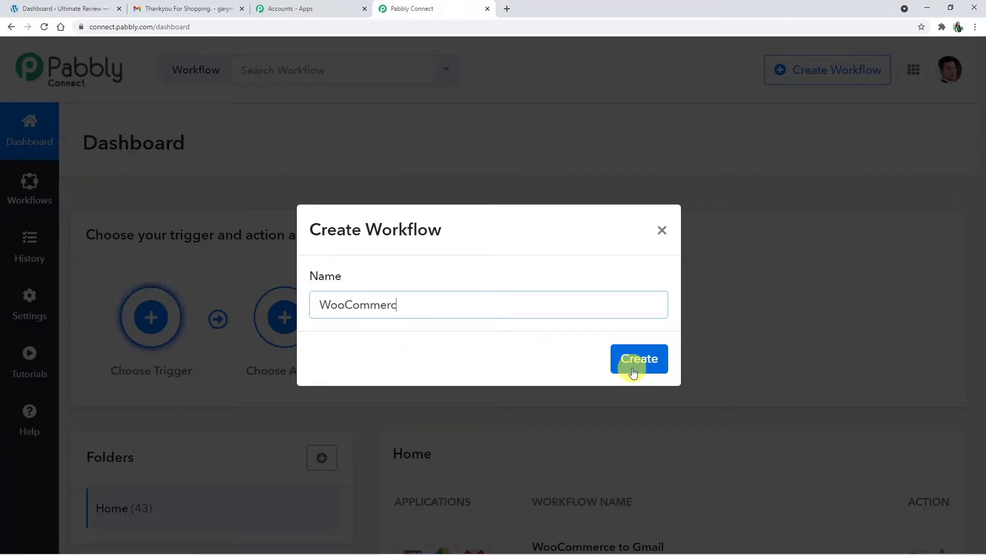
type("e to Gmail")
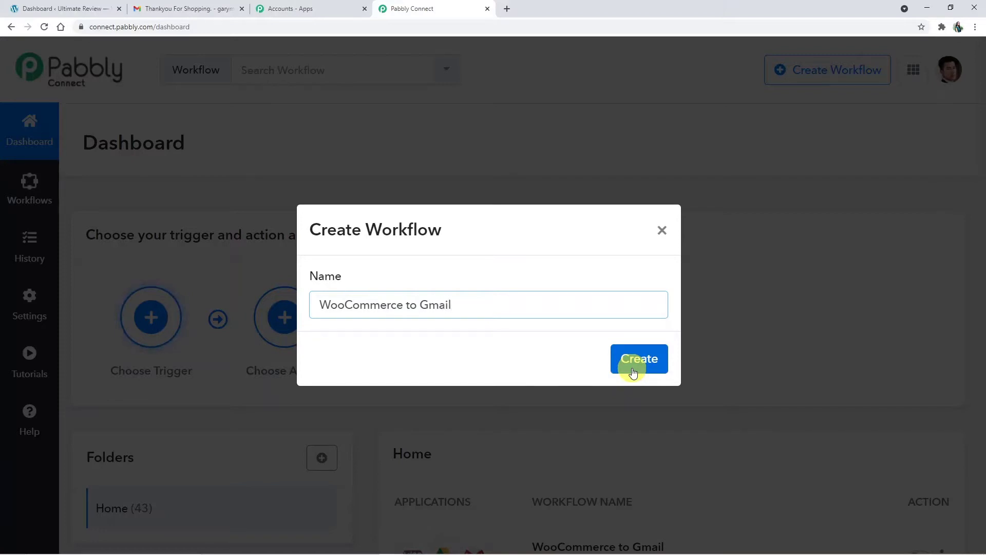
left_click(633, 372)
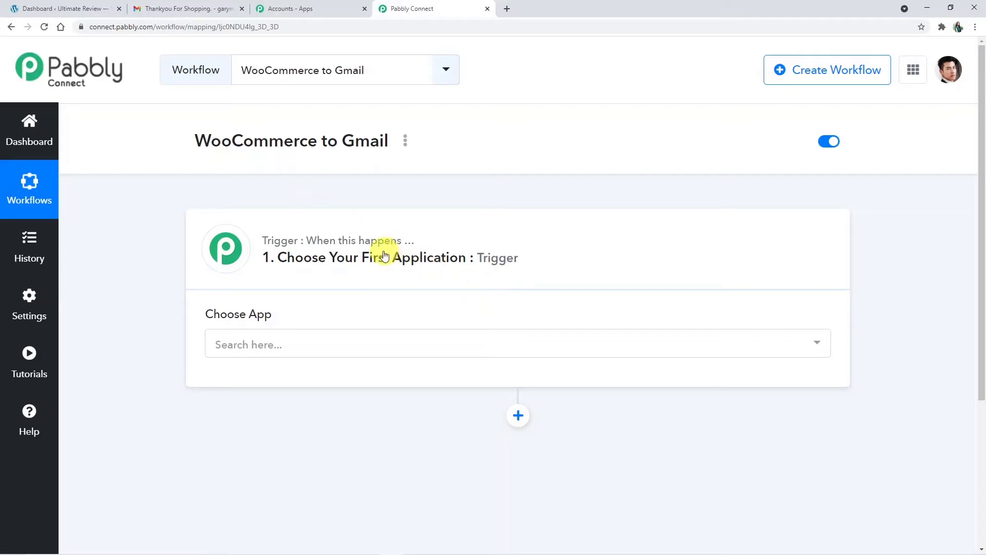
Choose WooCommerce as the trigger application of the workflow
mouse_move(396, 247)
left_click(253, 336)
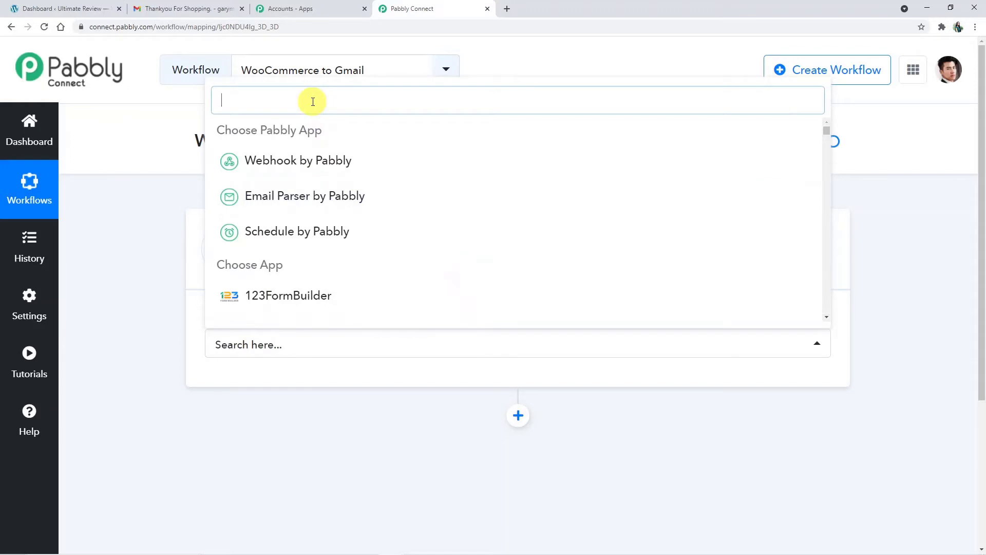
type("woocomm")
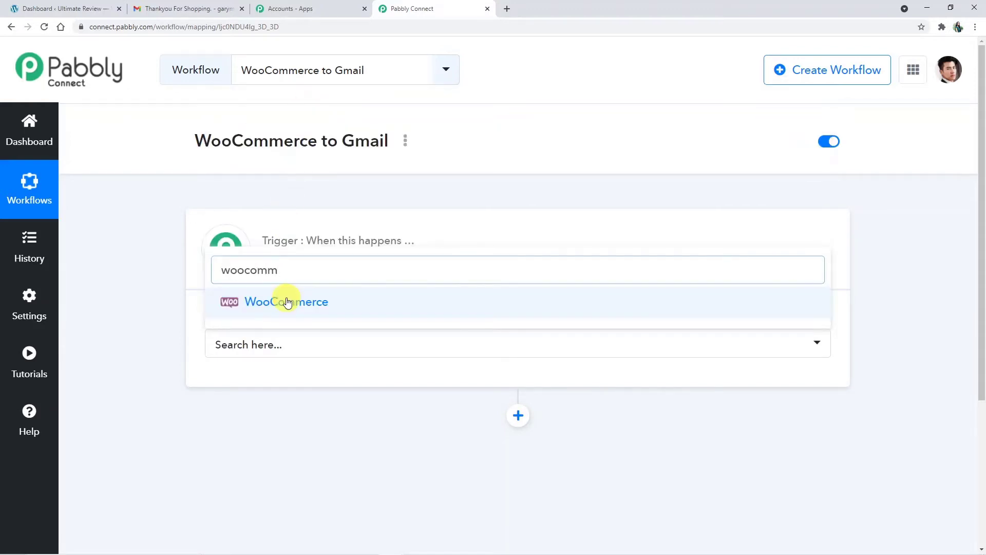
left_click(286, 302)
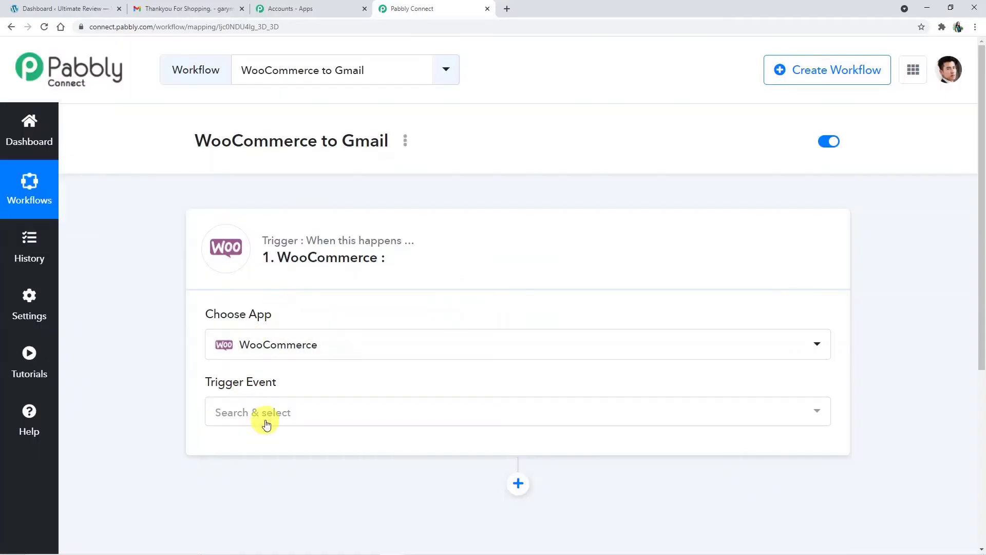
Set the WooCommerce trigger event to New Order Created and review the webhook setup instructions
left_click(266, 424)
scroll(316, 343, "down", 3)
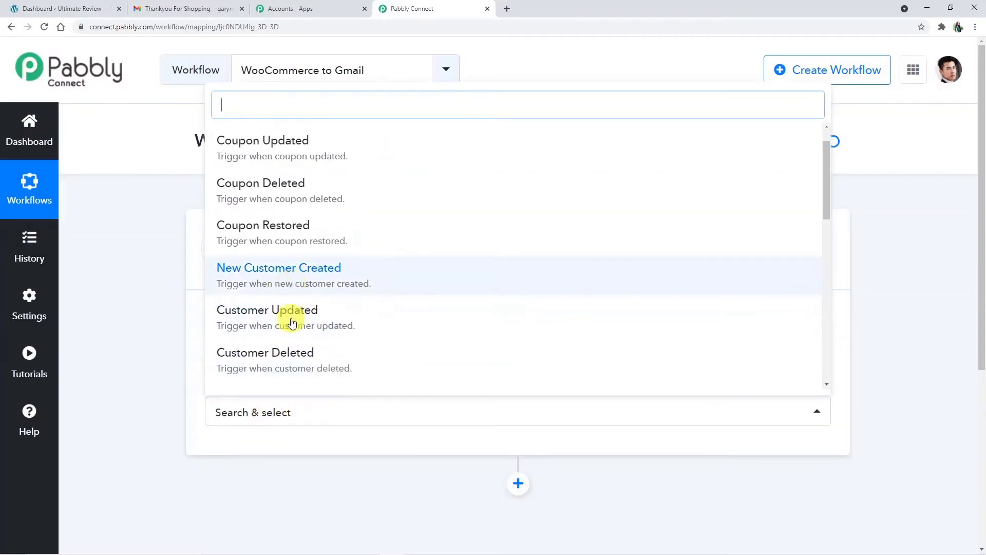
left_click(289, 286)
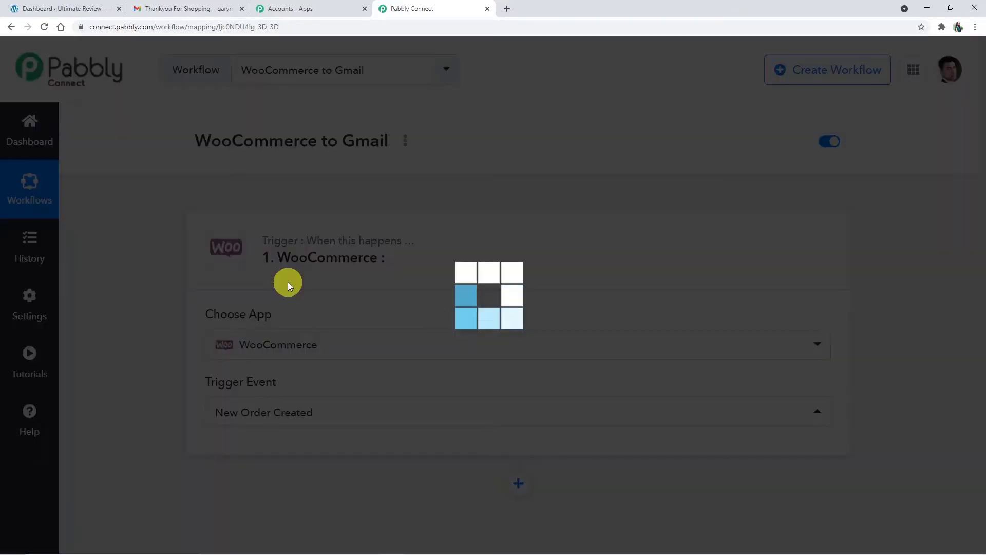
scroll(370, 378, "down", 1)
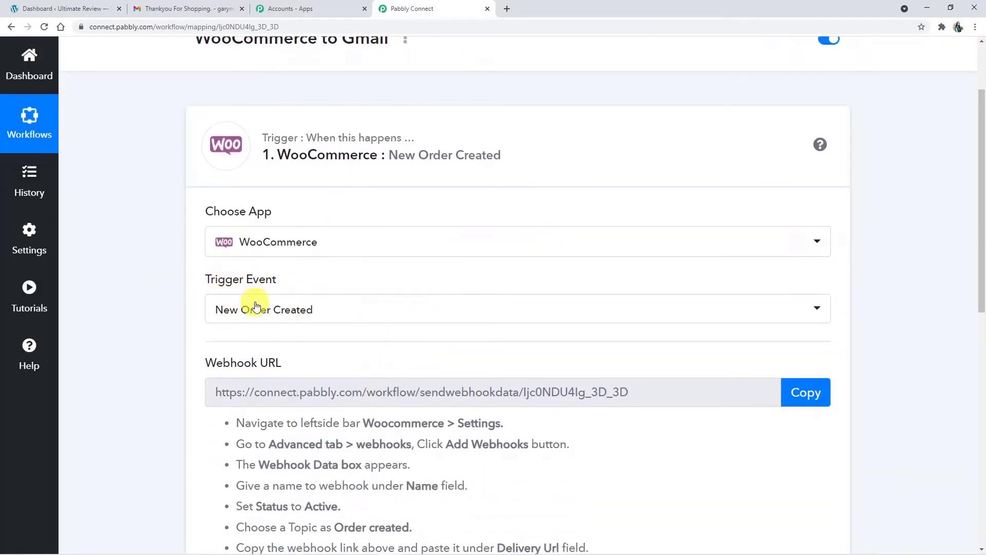
scroll(287, 342, "down", 2)
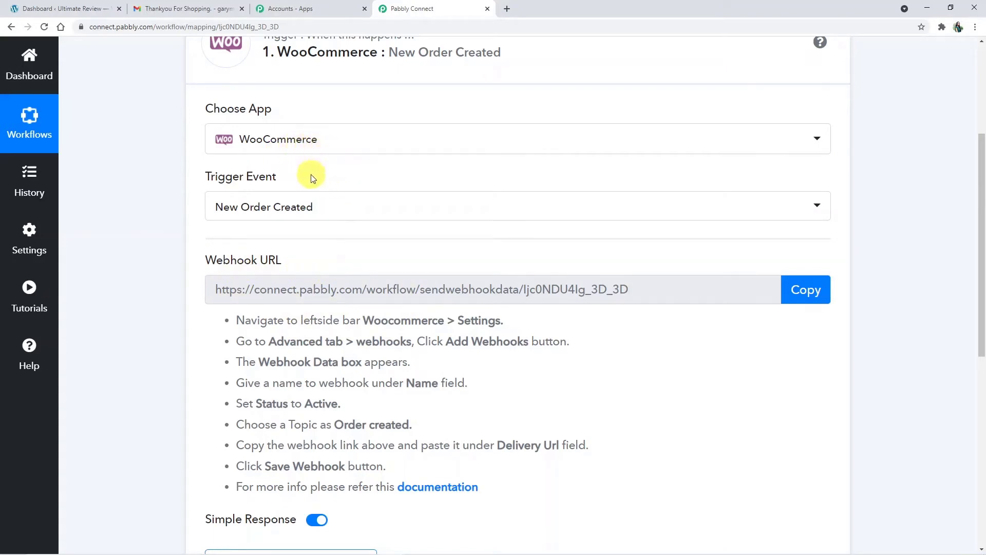
scroll(311, 174, "down", 1)
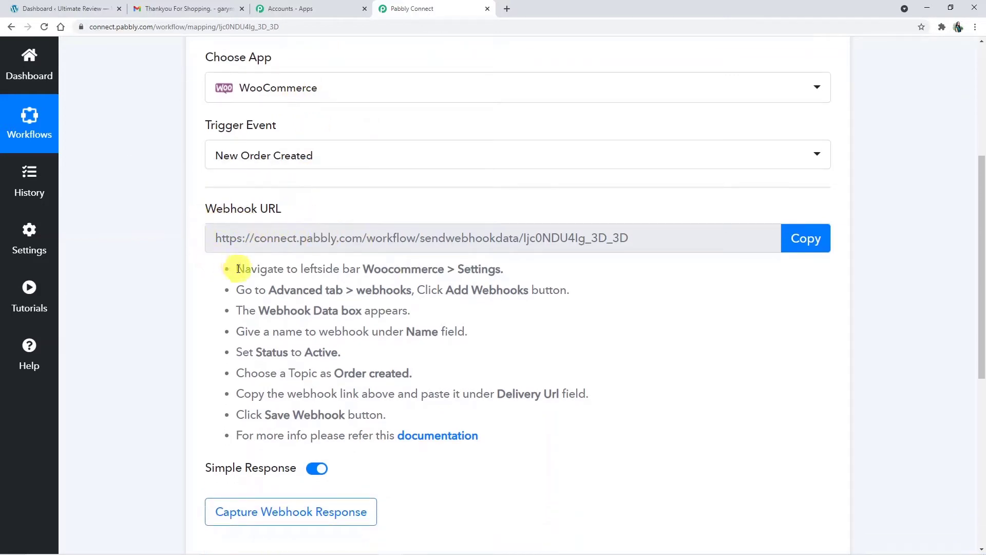
left_click_drag(238, 268, 494, 454)
left_click(496, 455)
mouse_move(262, 117)
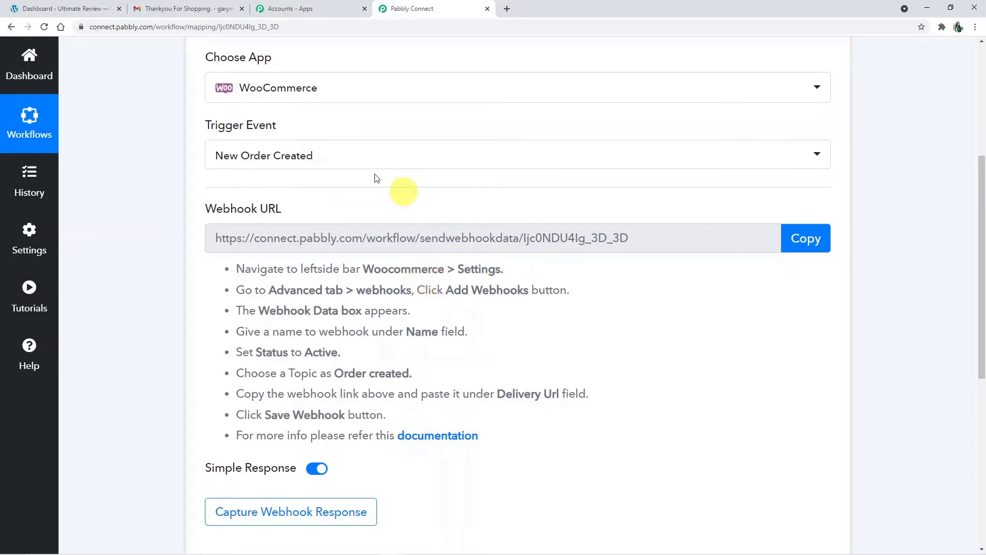
In the WordPress dashboard, start adding a new webhook in WooCommerce's advanced settings
left_click(89, 7)
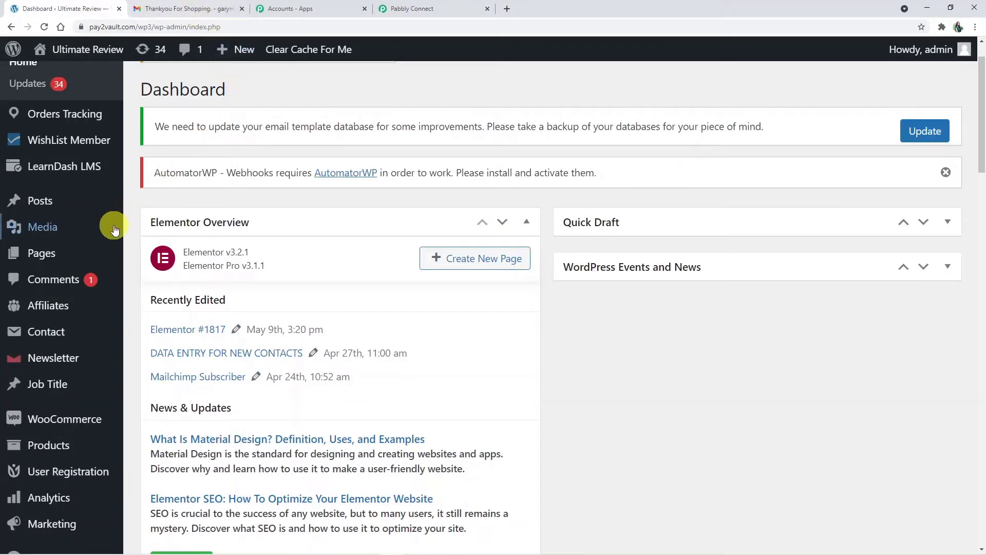
scroll(49, 224, "down", 2)
mouse_move(60, 315)
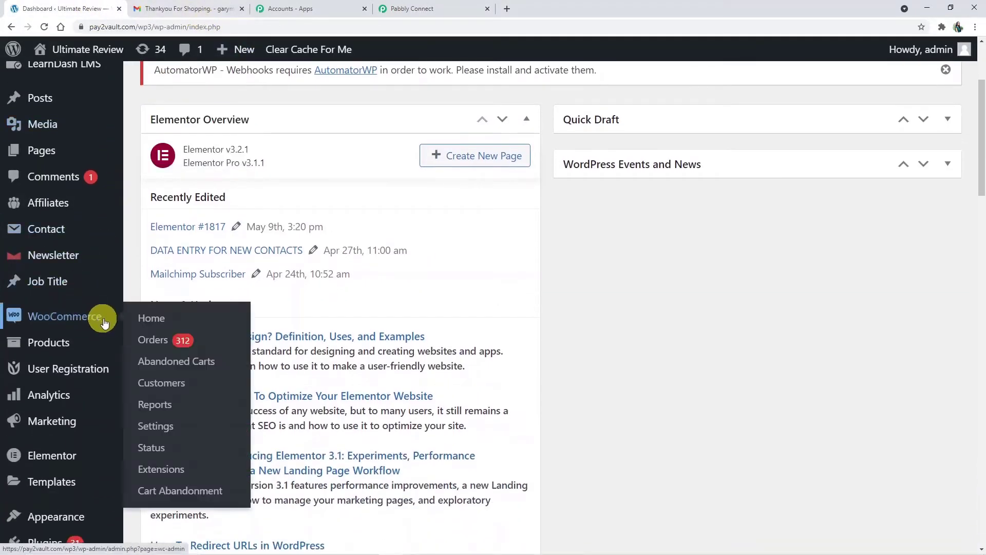
left_click(172, 430)
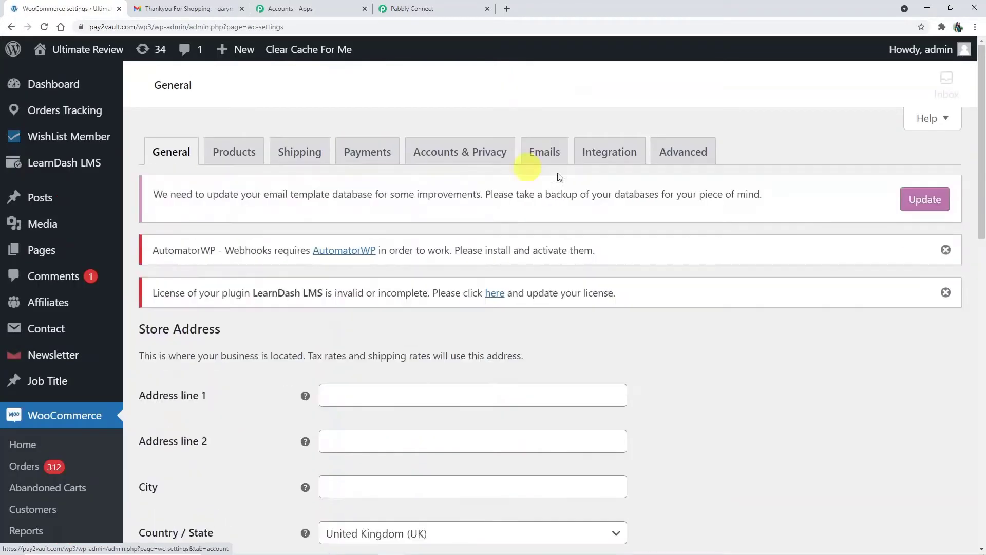
left_click(692, 158)
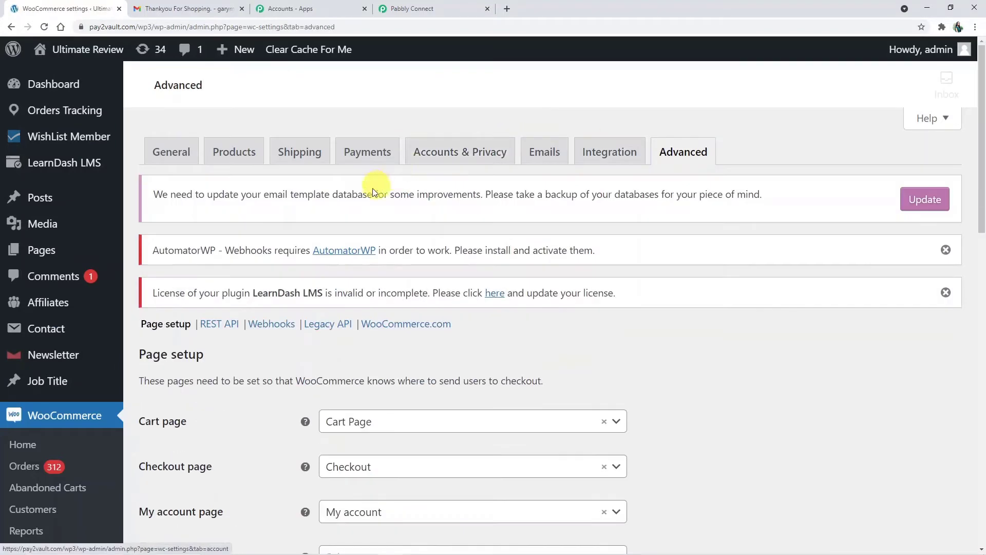
left_click(260, 327)
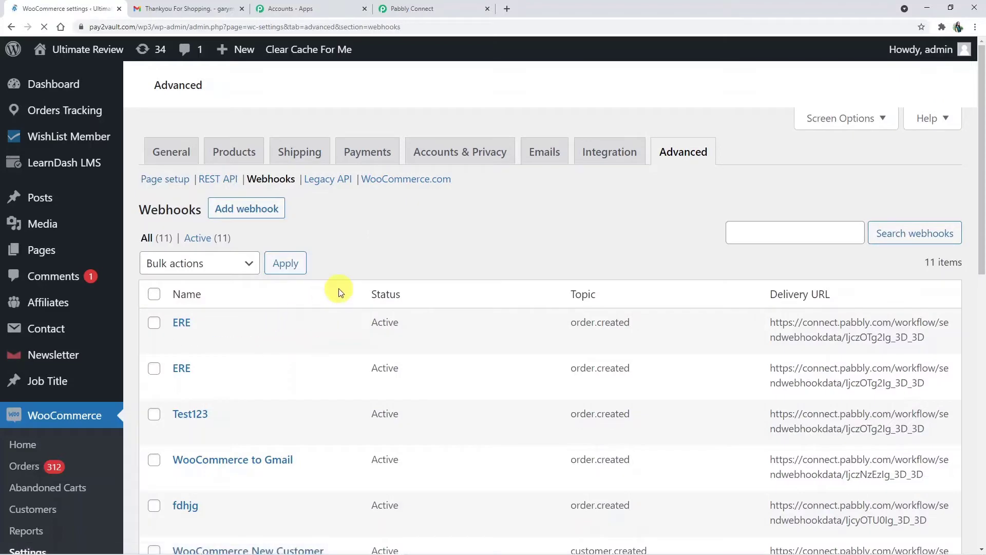
scroll(338, 288, "down", 1)
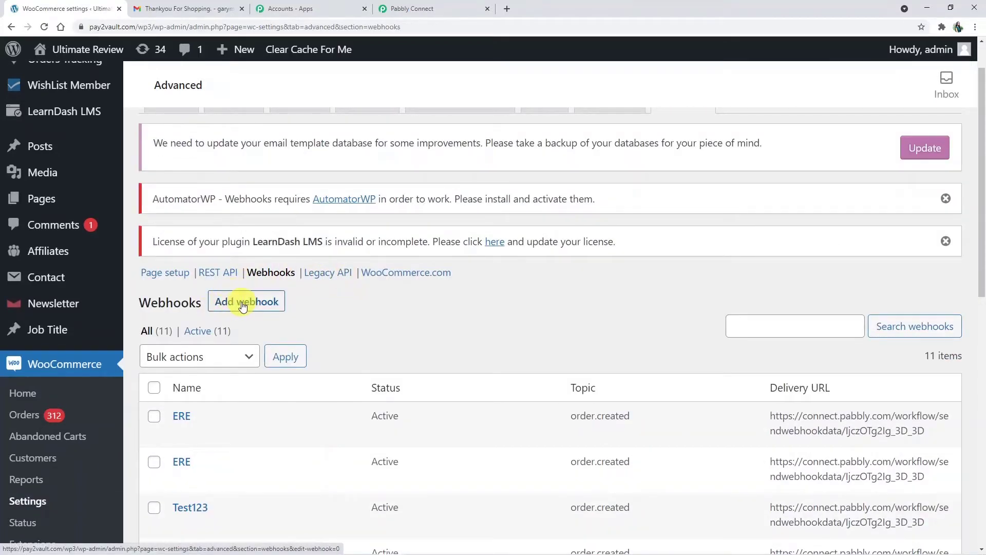
left_click(255, 302)
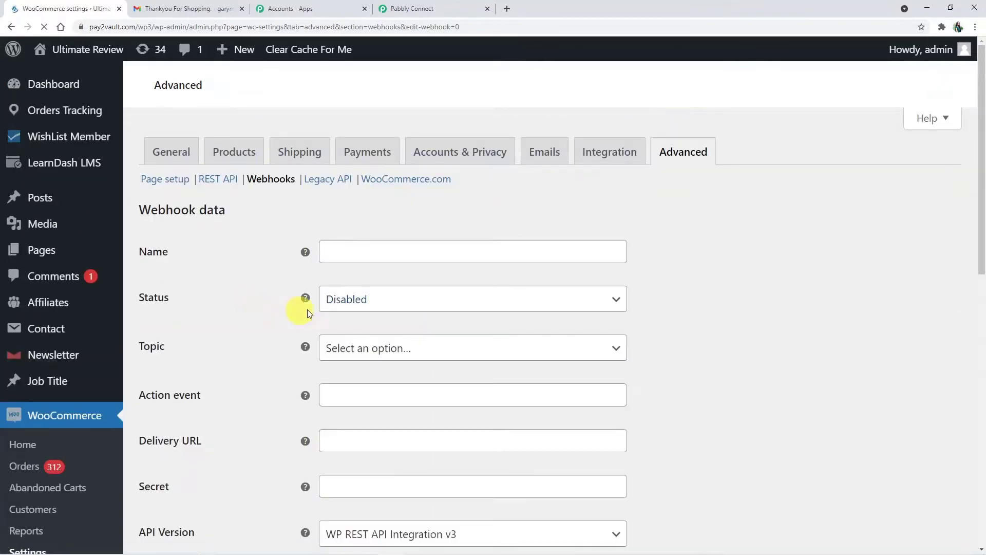
Name the webhook AER, set its status to Active and choose Order created as its topic
scroll(360, 349, "down", 2)
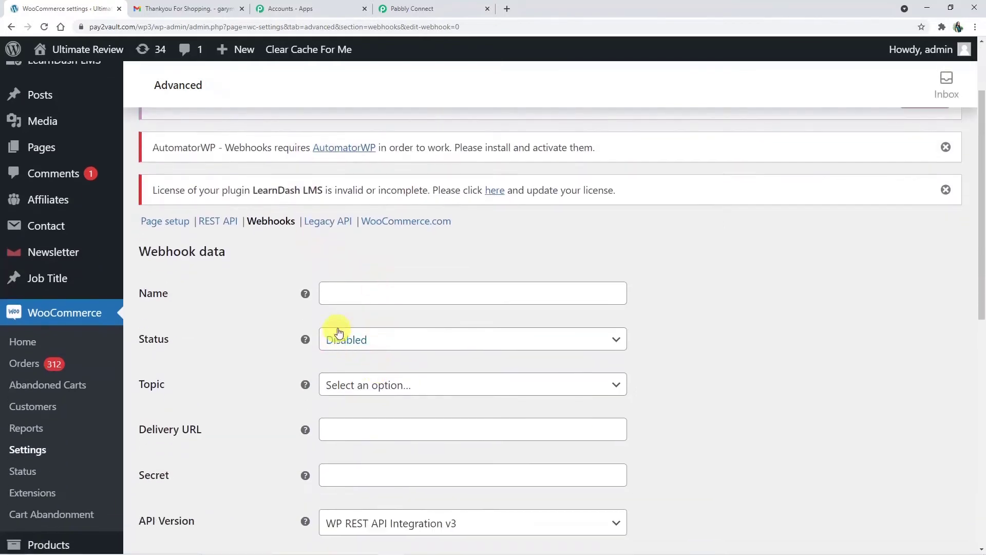
scroll(345, 308, "down", 1)
left_click(351, 241)
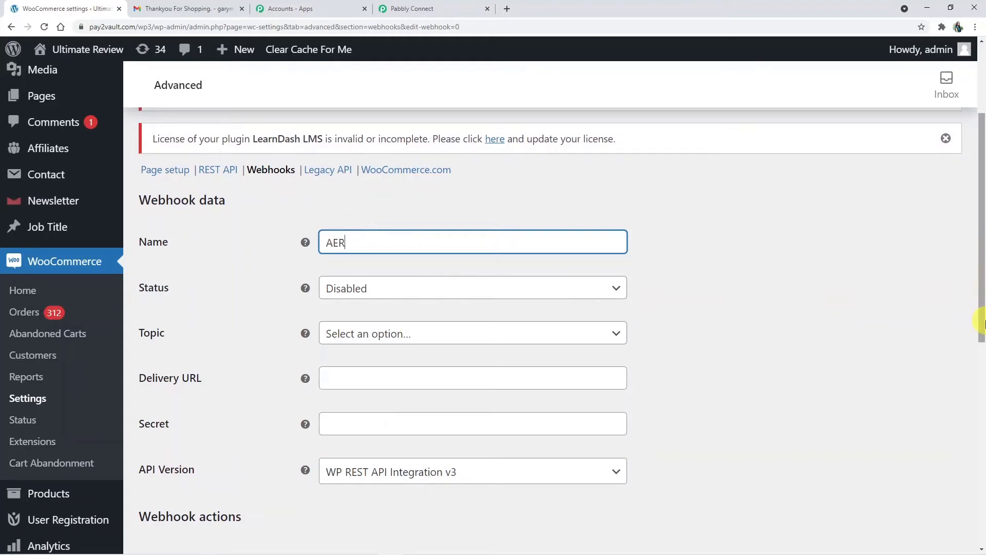
left_click(534, 285)
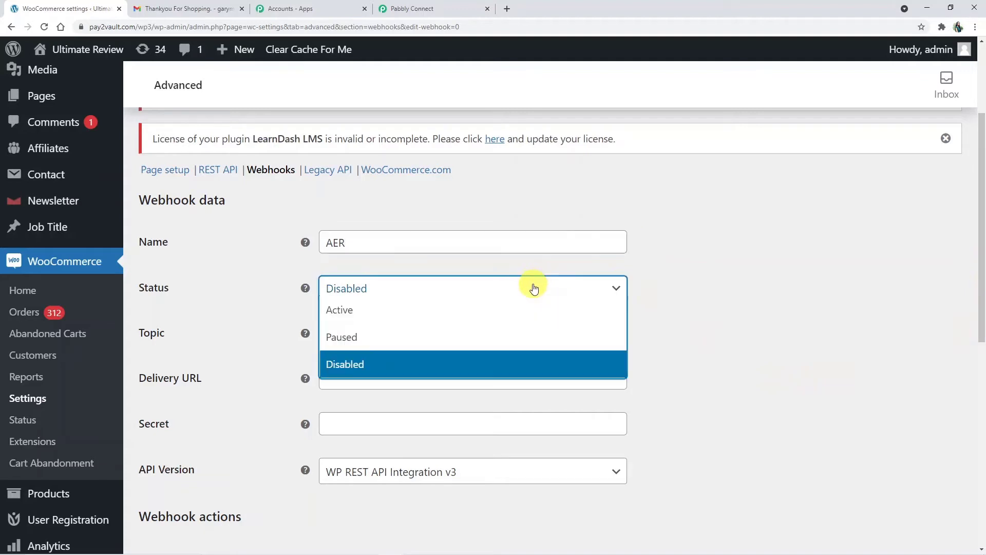
left_click(481, 320)
scroll(627, 329, "down", 2)
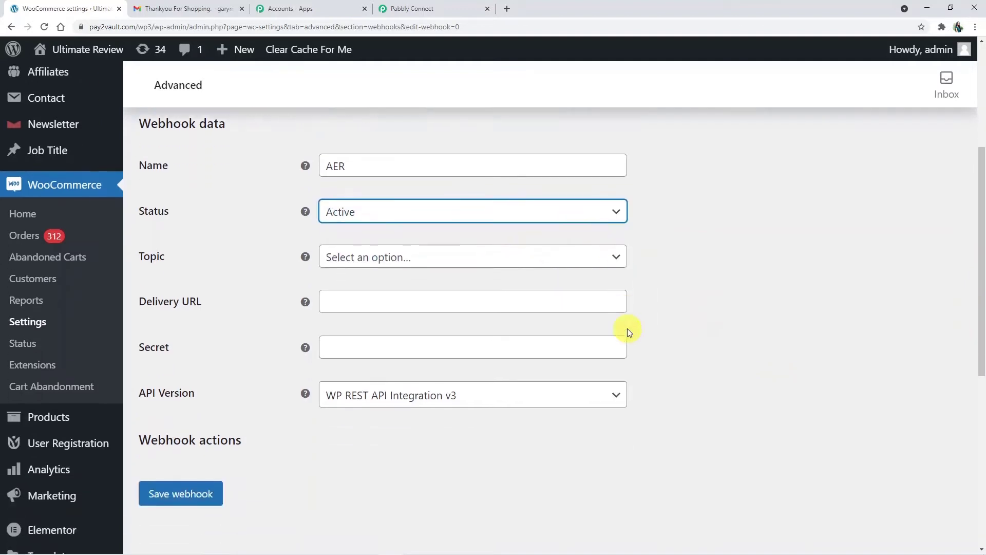
left_click(450, 244)
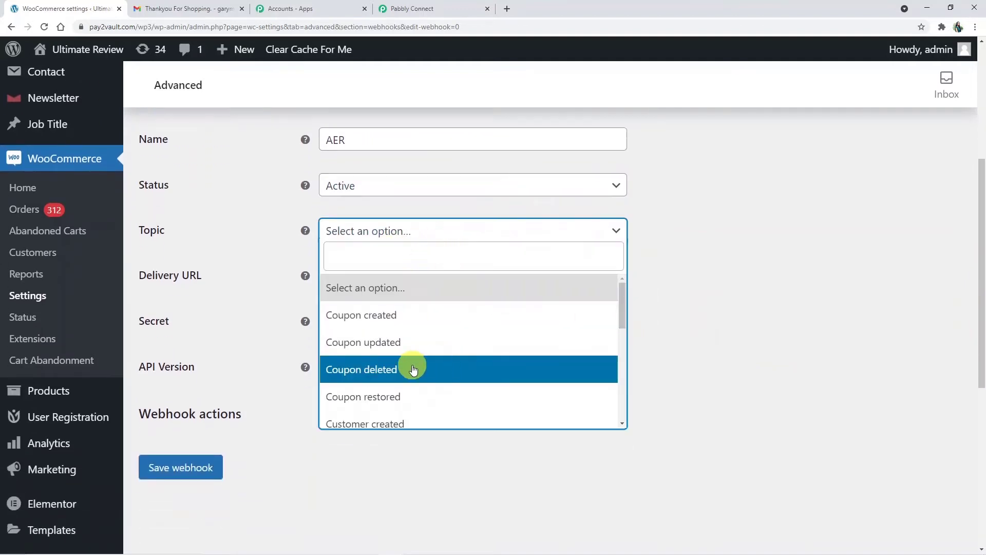
scroll(411, 359, "down", 3)
left_click(388, 354)
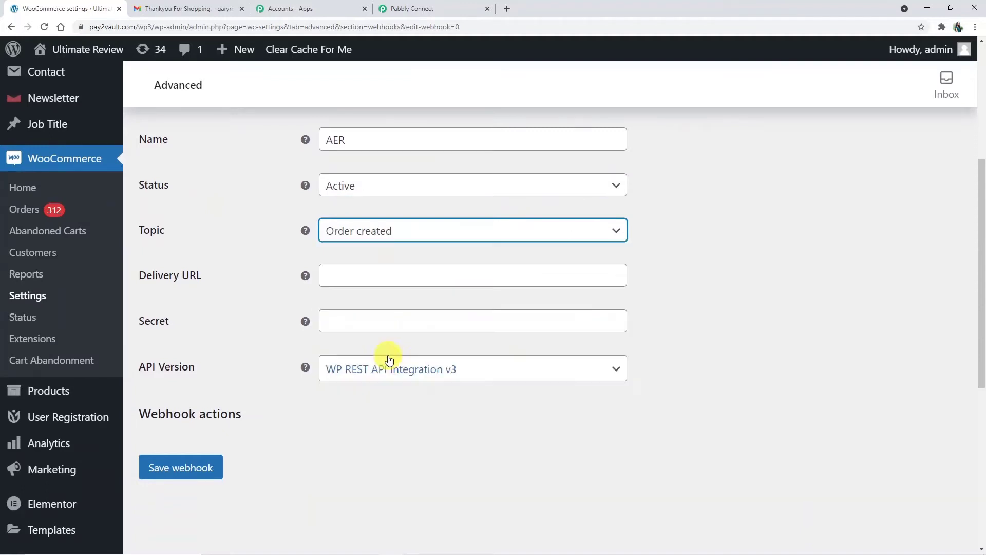
Copy the webhook URL from the Pabbly Connect trigger and enter it as the WooCommerce webhook's delivery URL
left_click(402, 276)
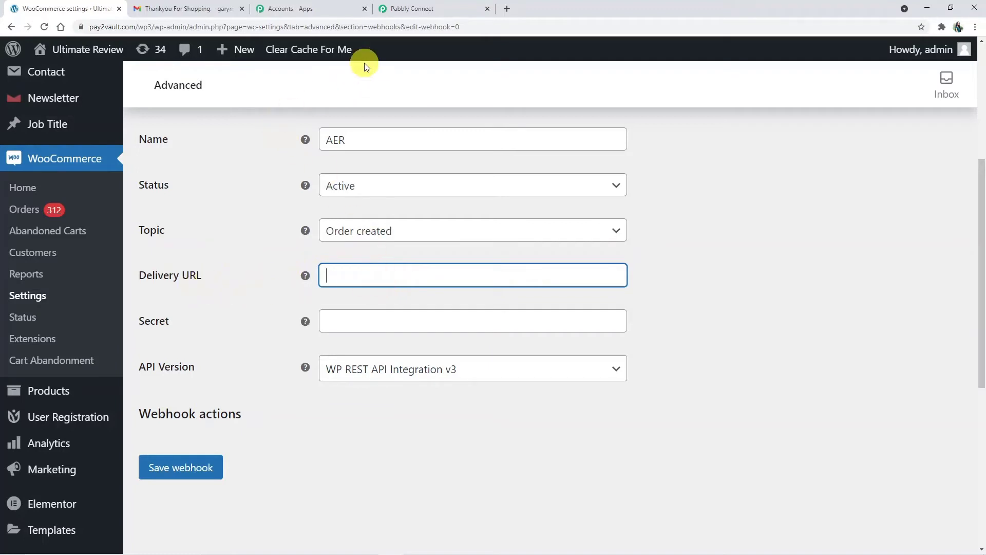
left_click(405, 11)
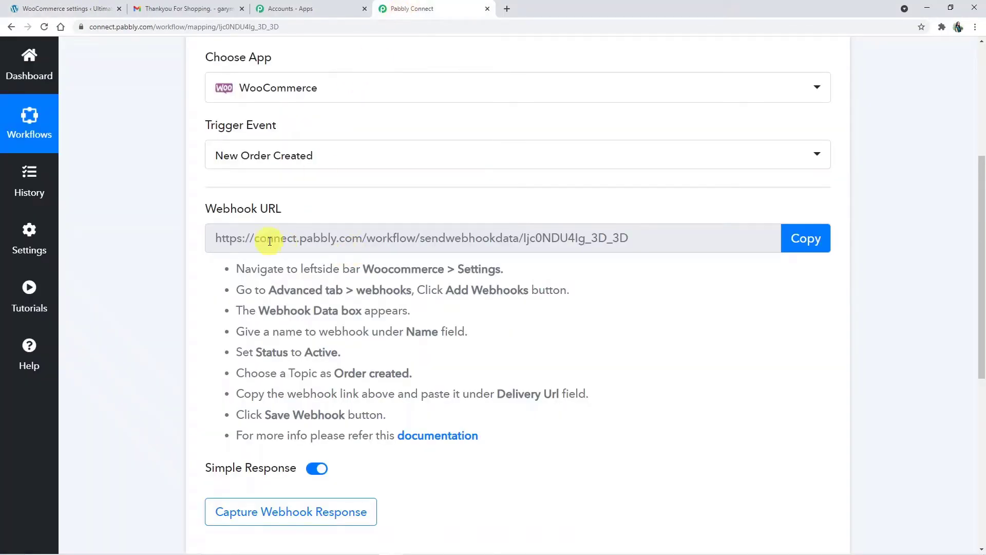
left_click(804, 243)
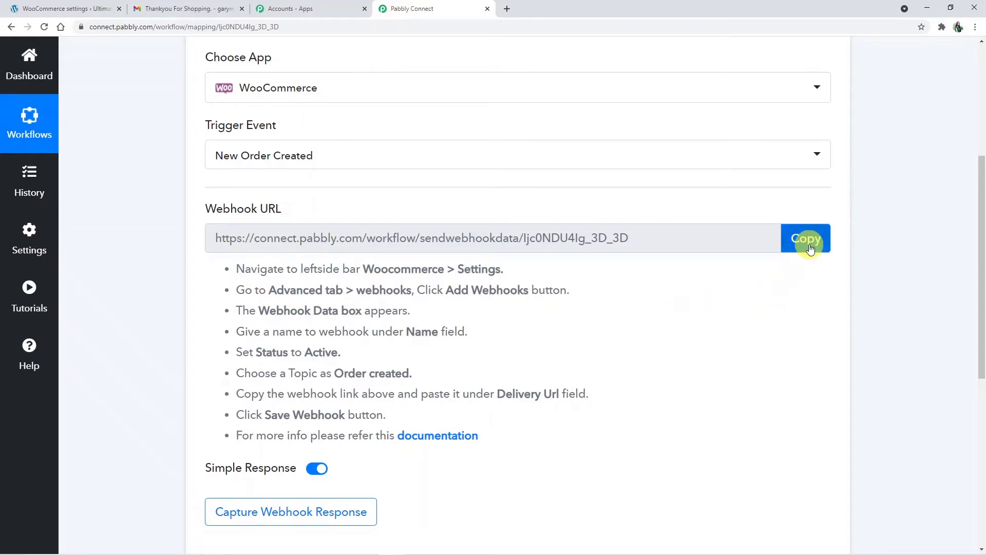
left_click(800, 247)
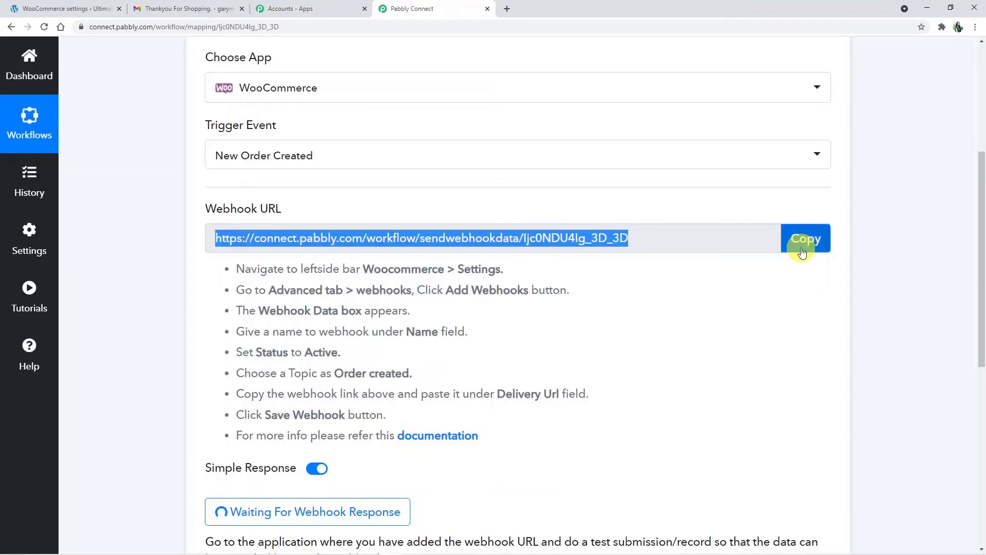
left_click(77, 8)
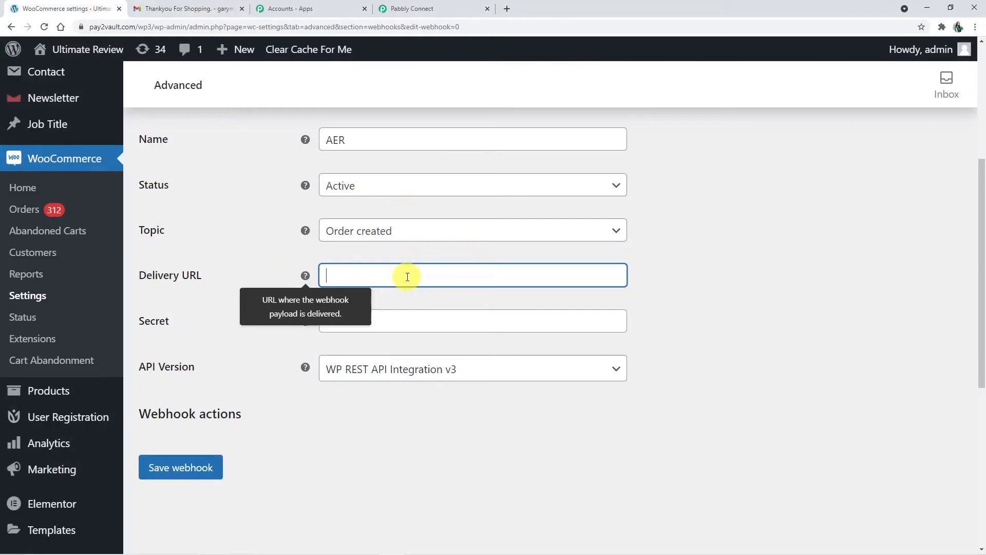
key("ctrl+v")
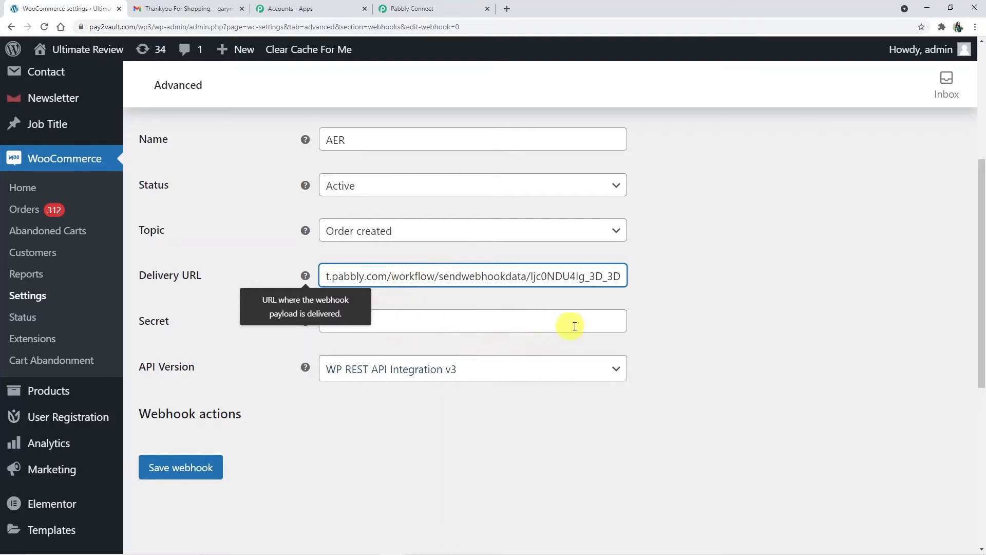
scroll(729, 326, "down", 2)
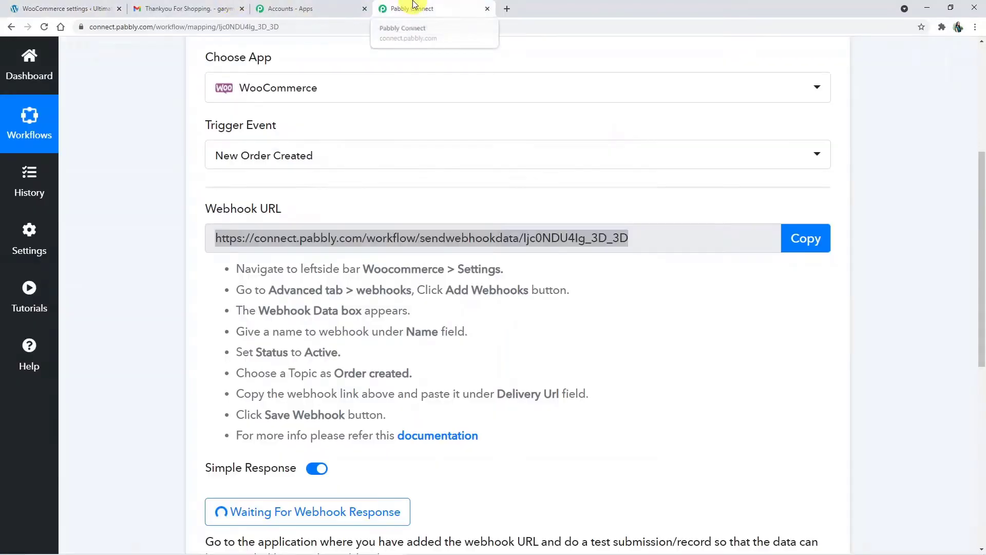
Make sure Pabbly Connect is waiting for the webhook response, and save the AER webhook in WooCommerce
left_click(413, 6)
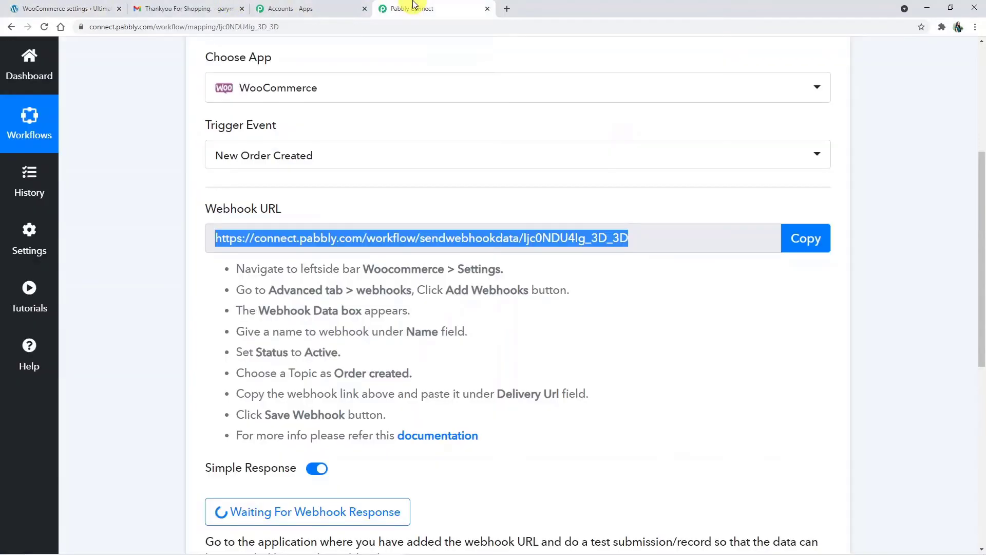
scroll(363, 128, "down", 1)
left_click(280, 459)
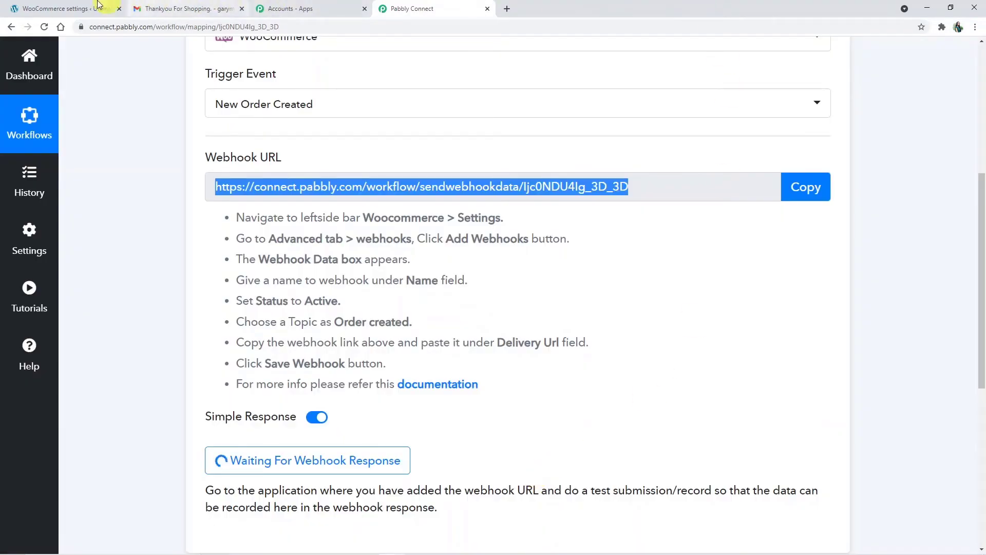
left_click(72, 8)
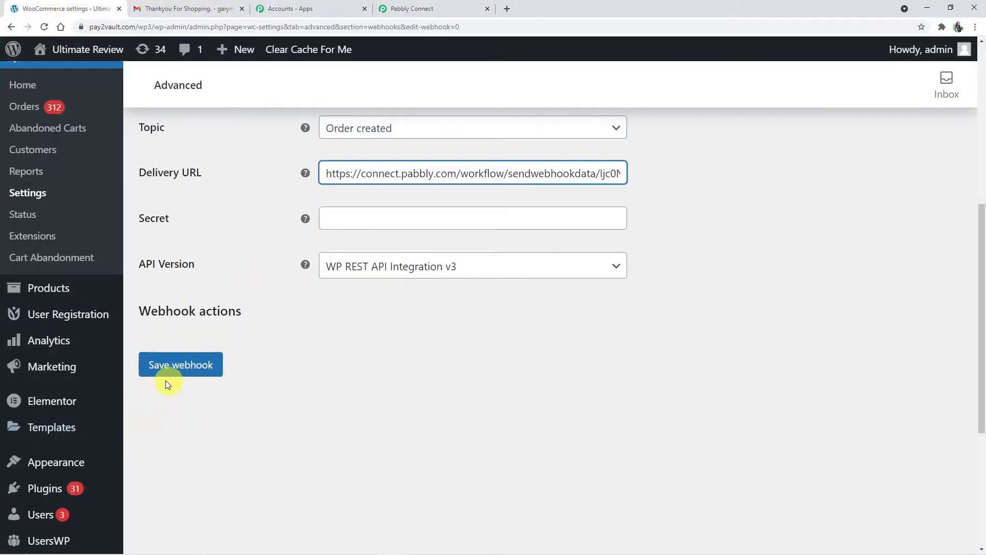
left_click(195, 375)
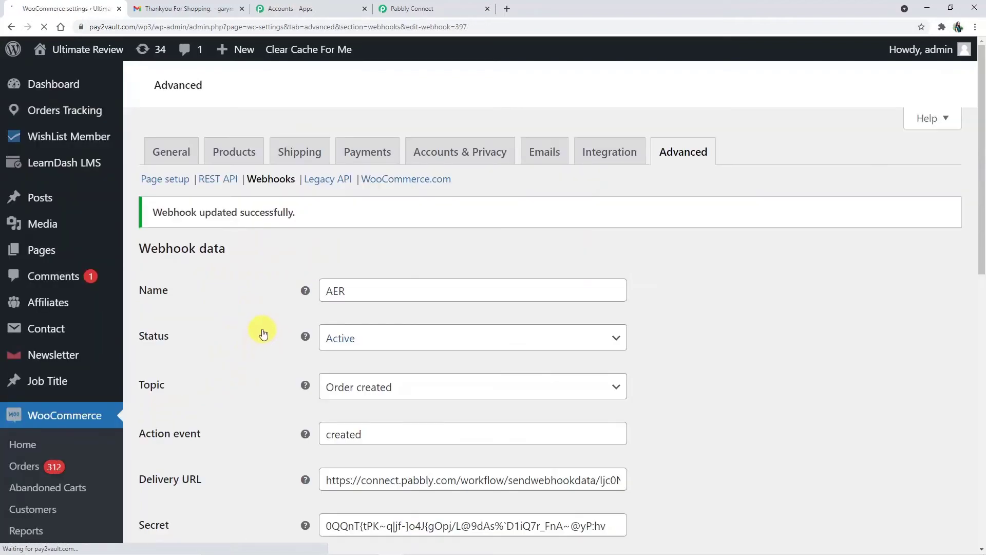
Check the saved webhook's details and the response received in the Pabbly Connect trigger
scroll(263, 333, "down", 7)
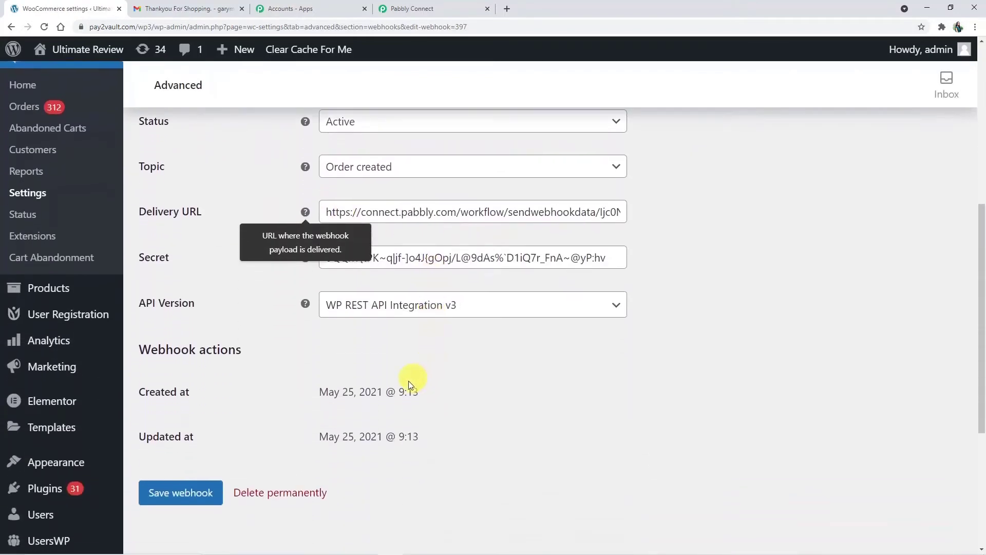
left_click(439, 7)
scroll(489, 194, "down", 5)
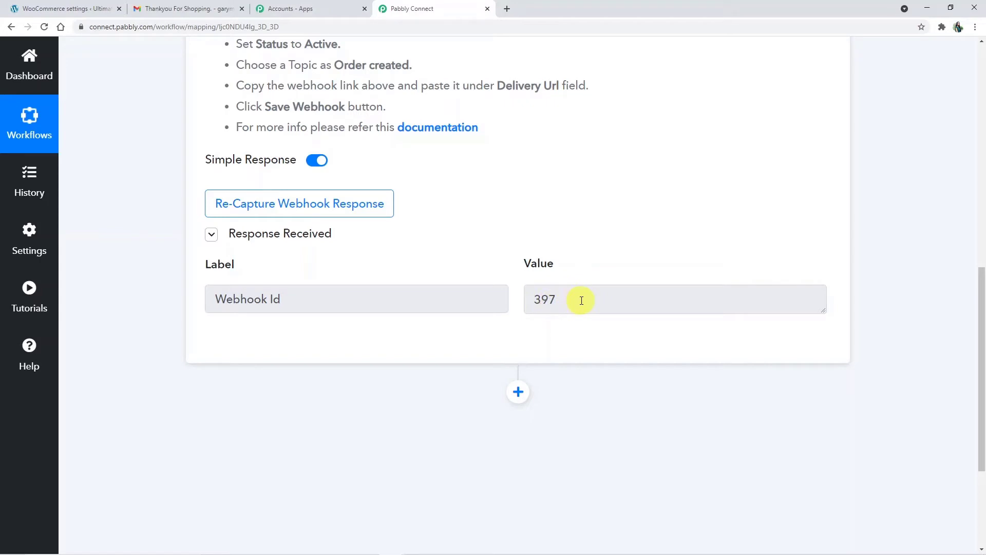
Return to the WordPress dashboard and open the list of all store products
left_click(70, 5)
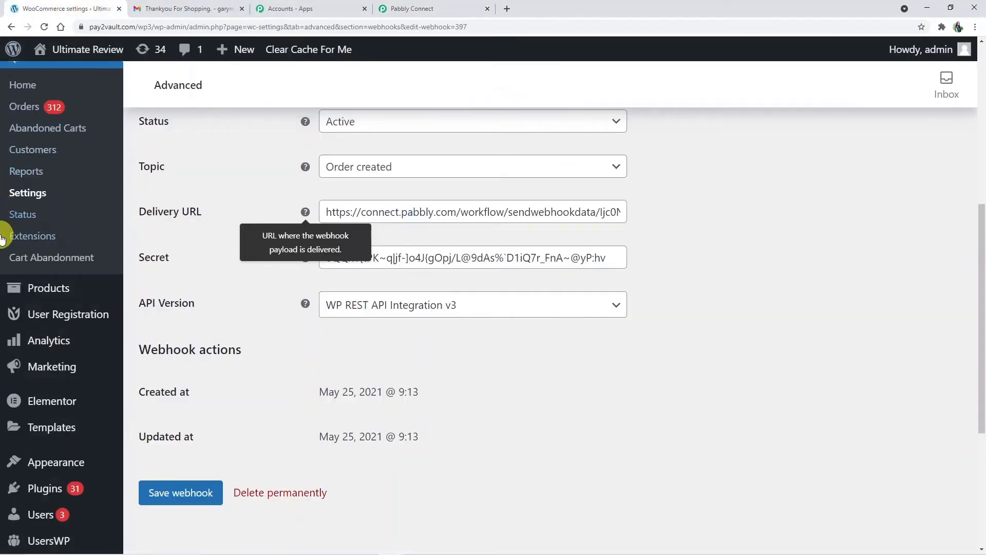
mouse_move(52, 292)
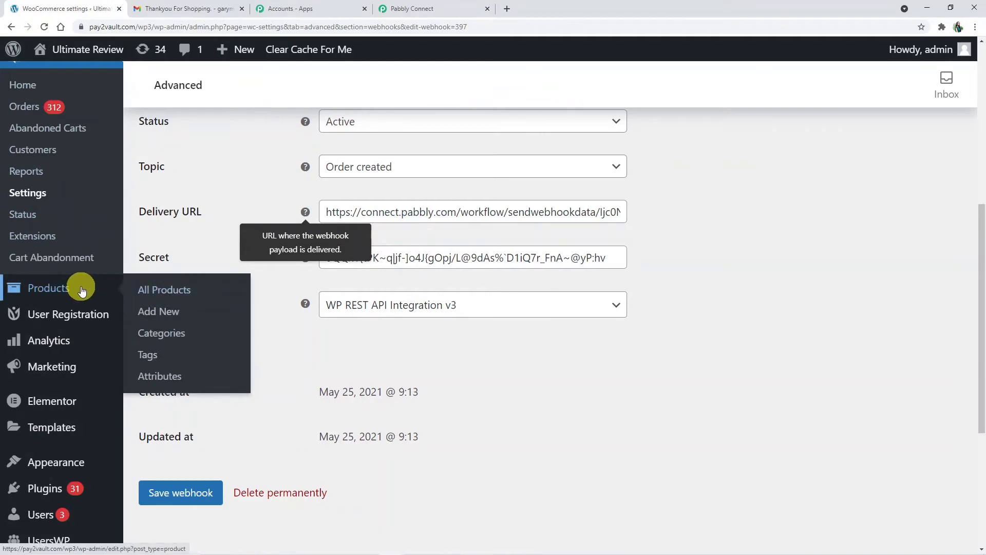
left_click(151, 297)
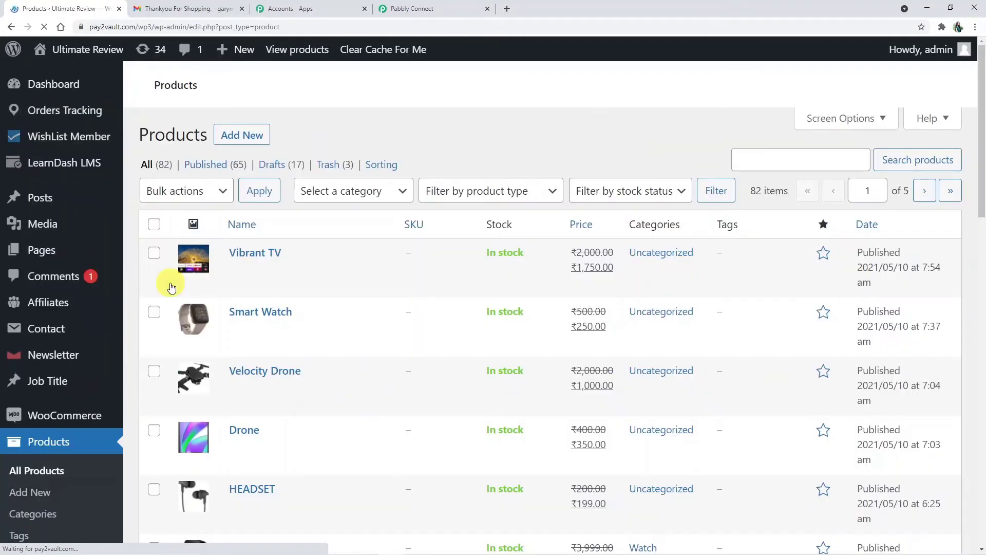
Open the storefront's shop page and find and open the Chumbak Watch product
left_click(287, 49)
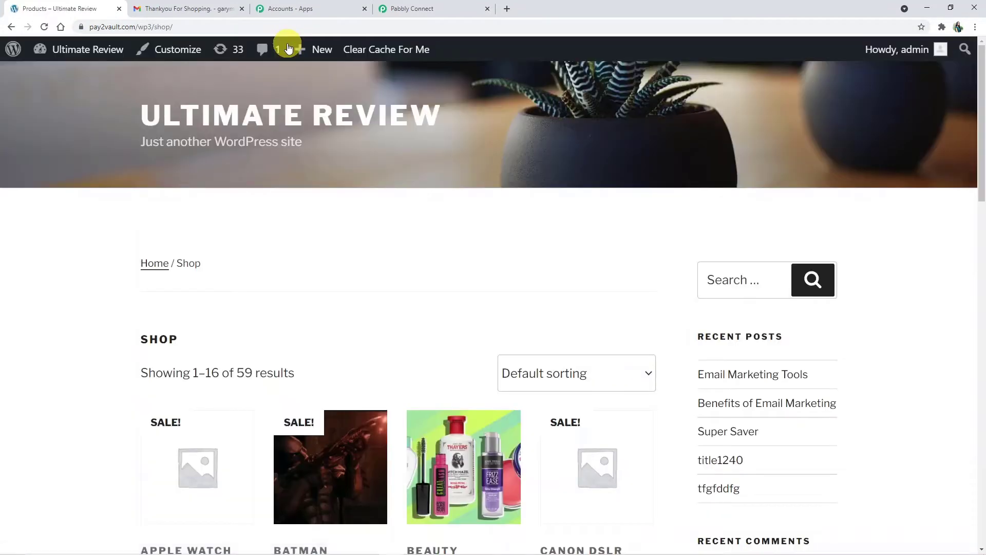
scroll(425, 265, "down", 5)
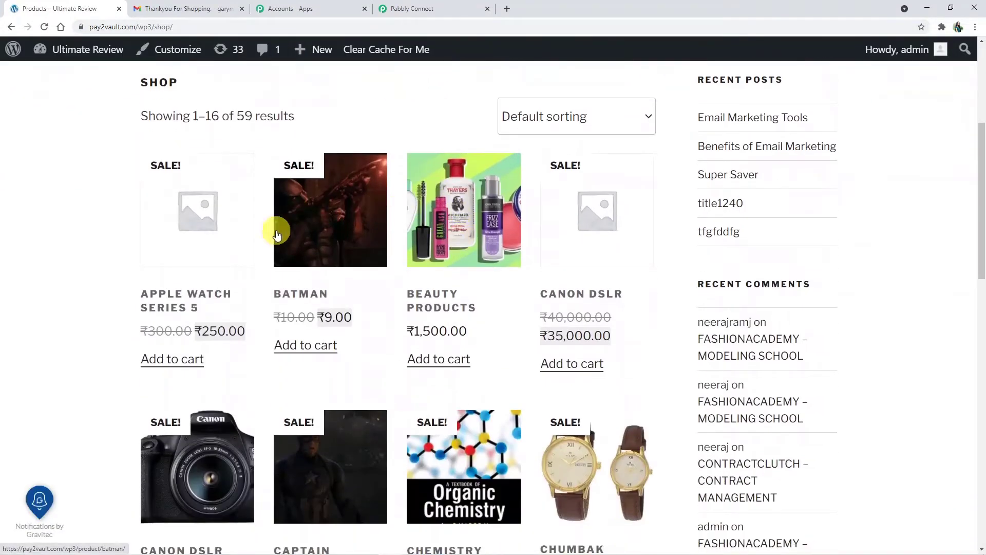
scroll(567, 294, "down", 4)
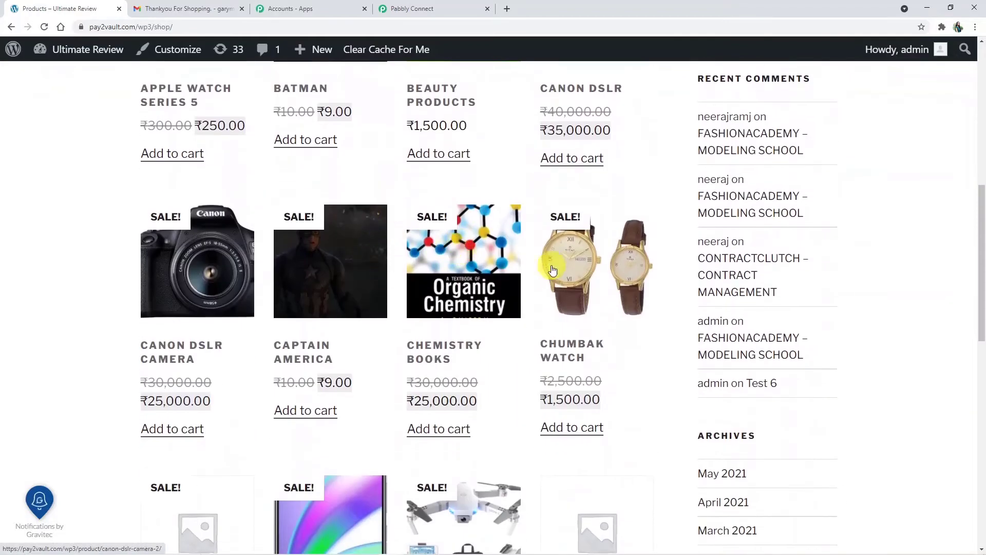
scroll(480, 238, "down", 7)
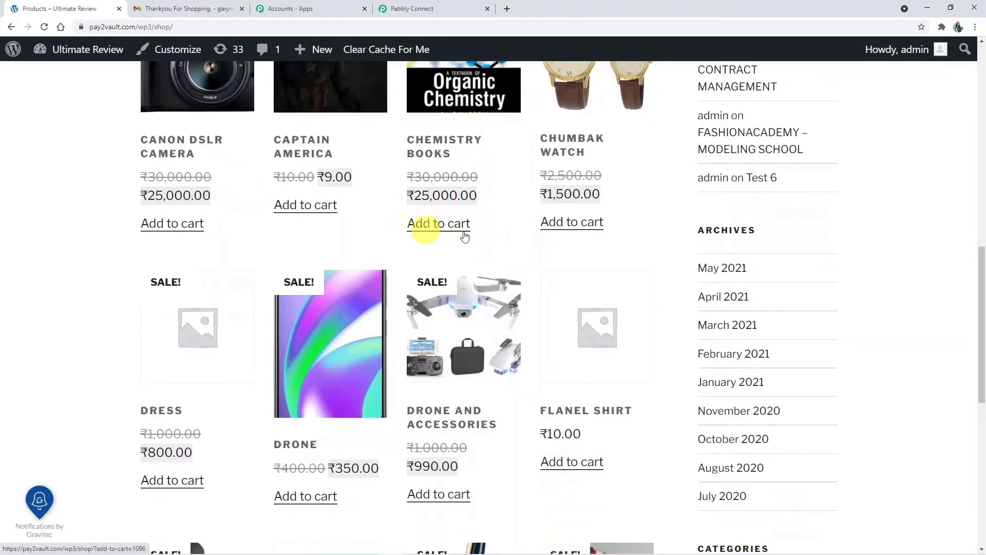
scroll(545, 232, "up", 4)
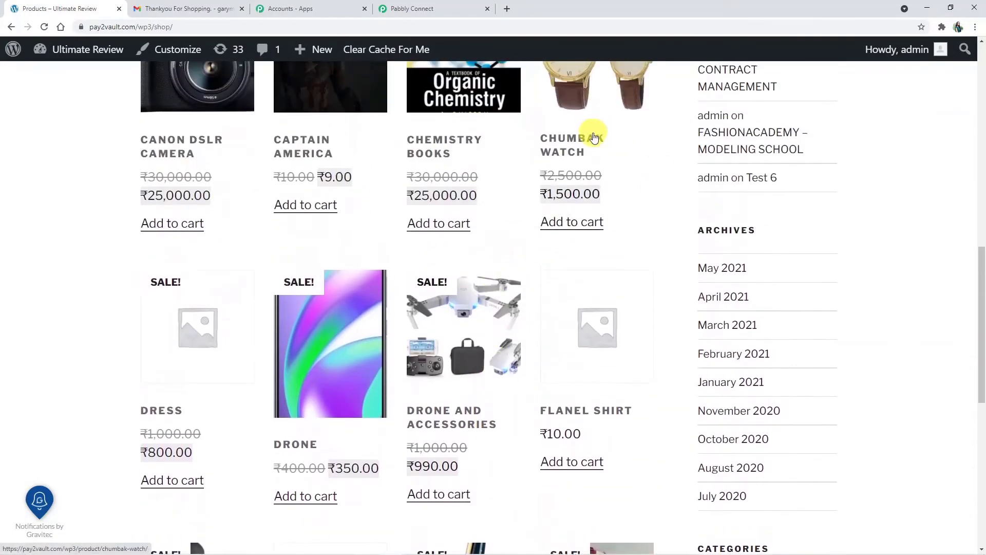
scroll(580, 205, "up", 2)
left_click(553, 254)
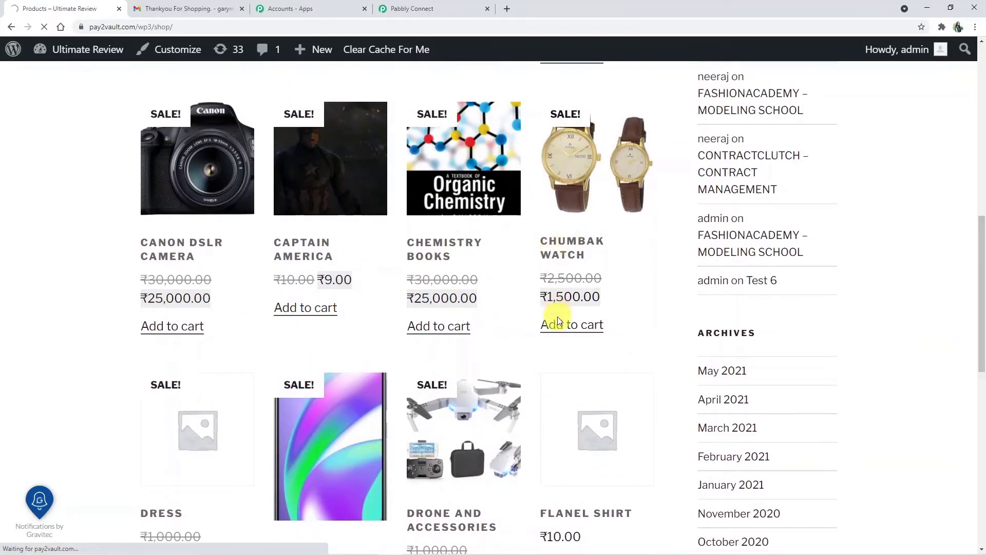
Add one Chumbak Watch to the cart and proceed to checkout, keeping the prefilled billing details and Cash on delivery
scroll(571, 295, "down", 5)
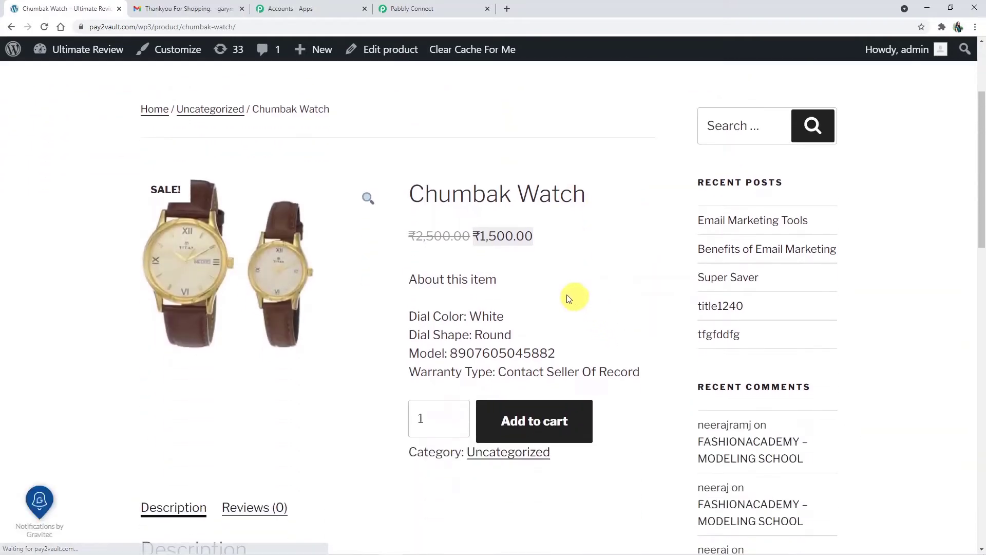
left_click(508, 335)
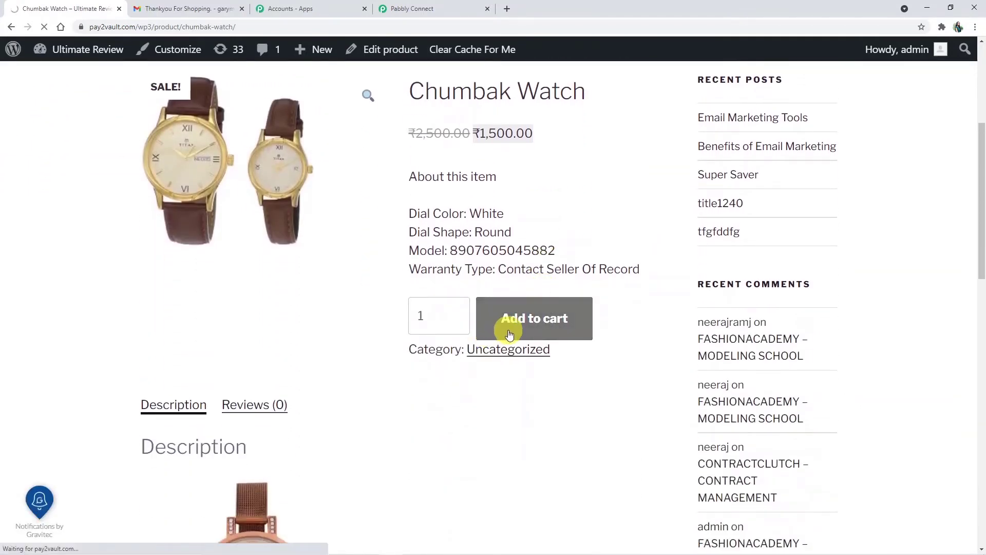
scroll(589, 358, "down", 6)
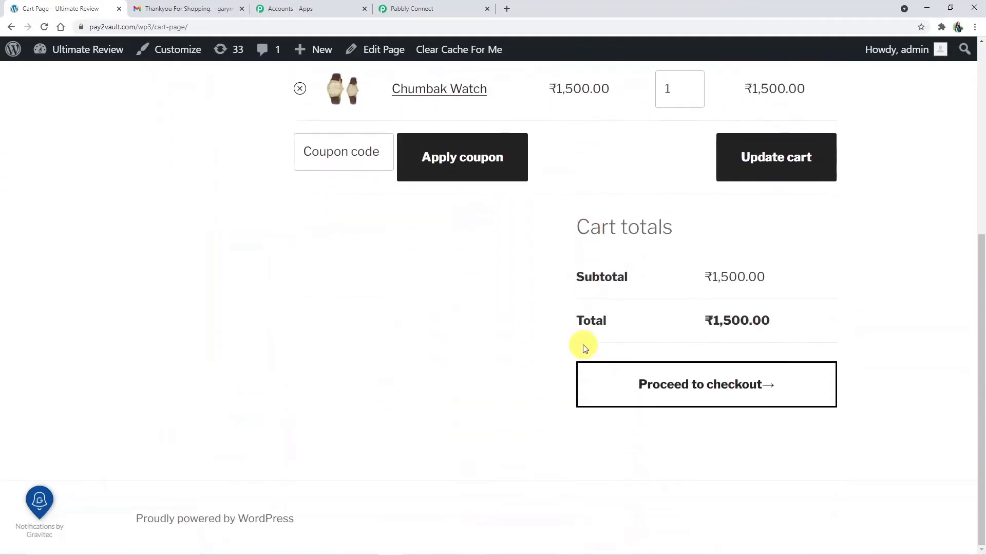
left_click(659, 383)
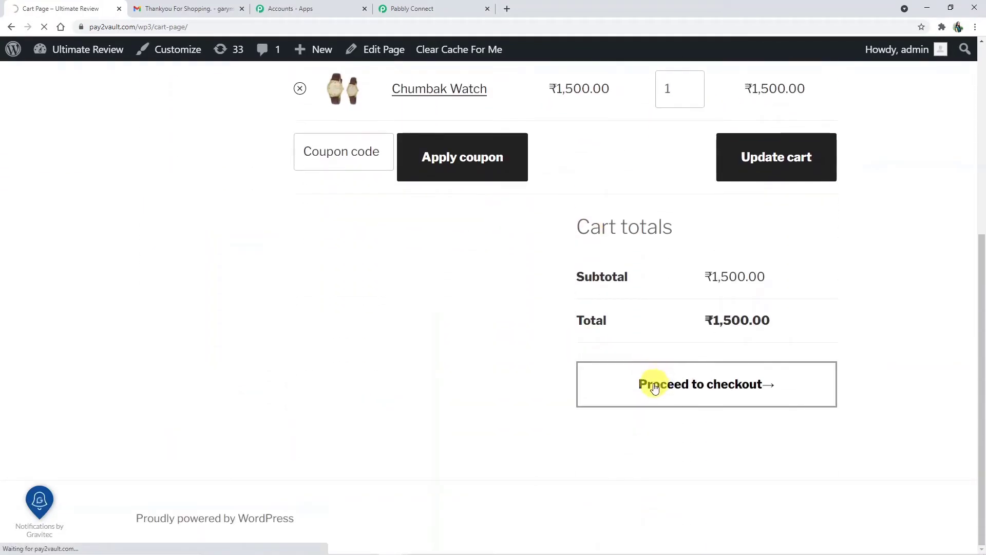
scroll(645, 379, "down", 4)
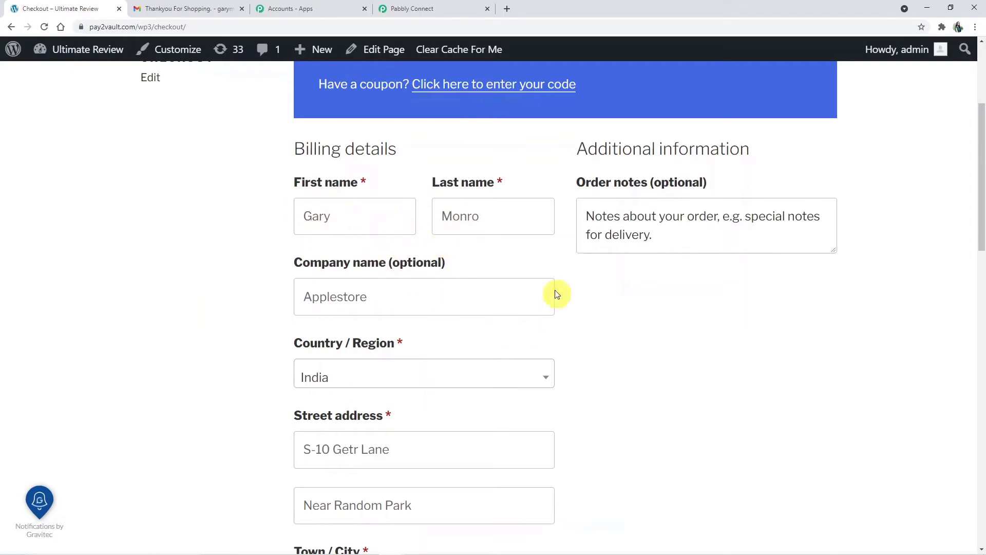
scroll(434, 335, "down", 14)
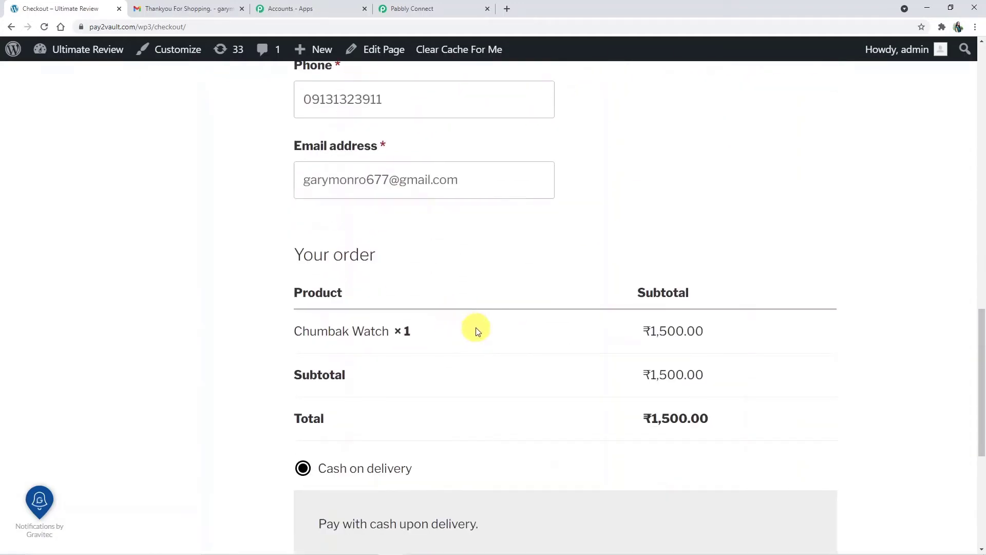
scroll(478, 329, "down", 4)
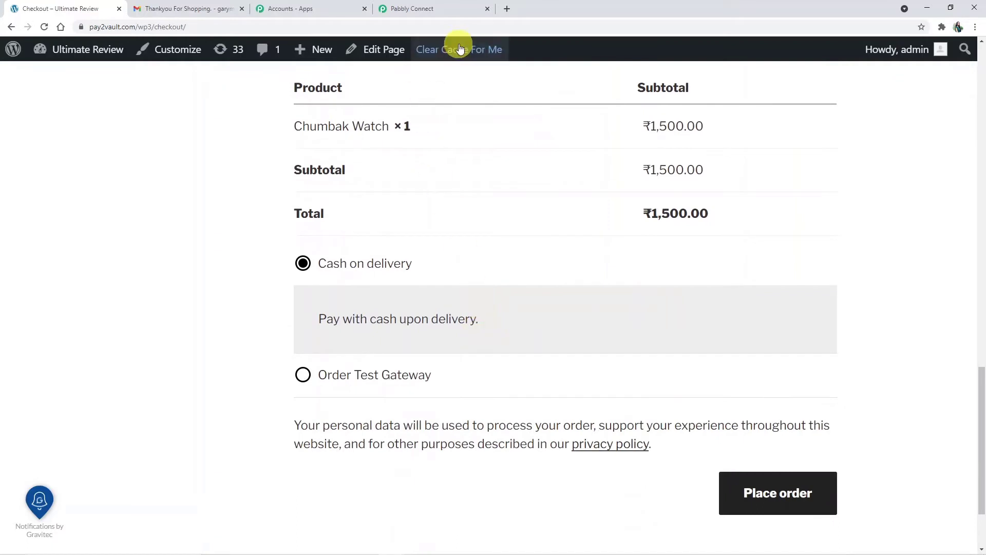
Switch to Pabbly Connect and restart capturing the webhook response for the WooCommerce trigger
left_click(425, 6)
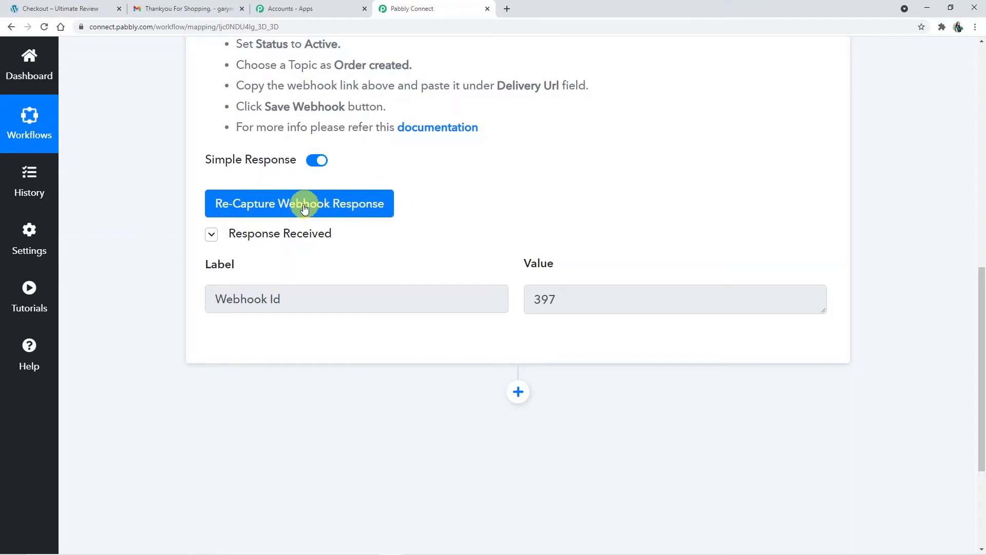
left_click(320, 212)
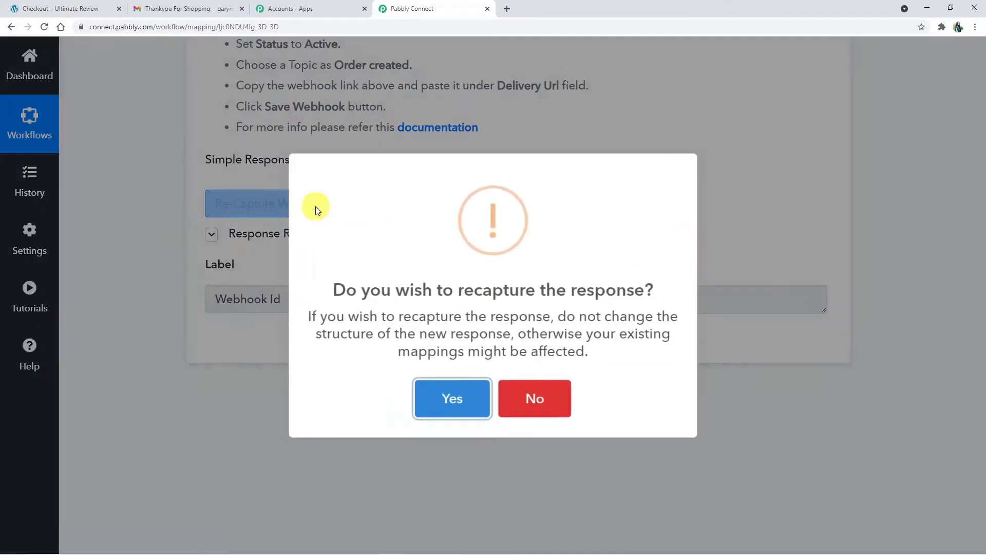
left_click(454, 395)
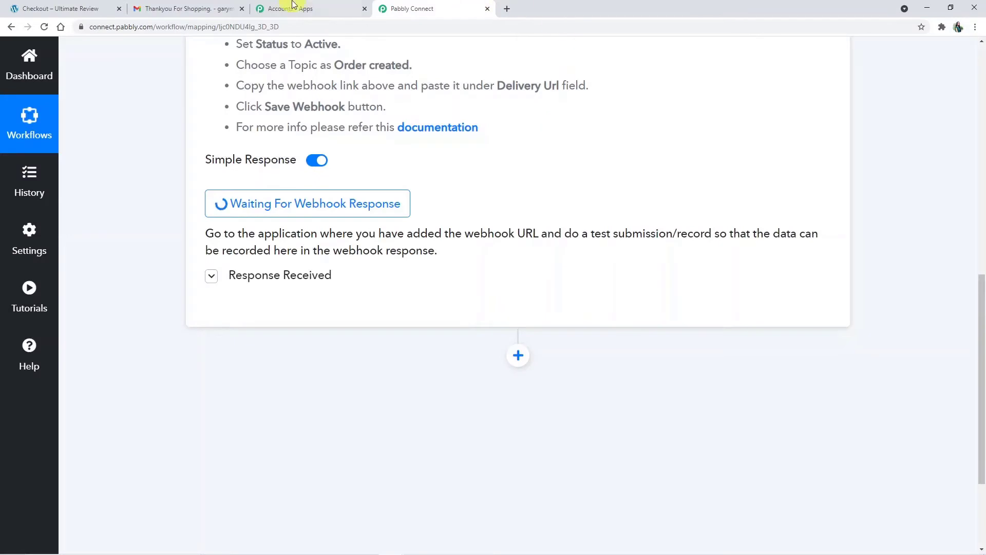
Return to the WooCommerce checkout, place the Cash on delivery order and review its order and billing details
left_click(63, 7)
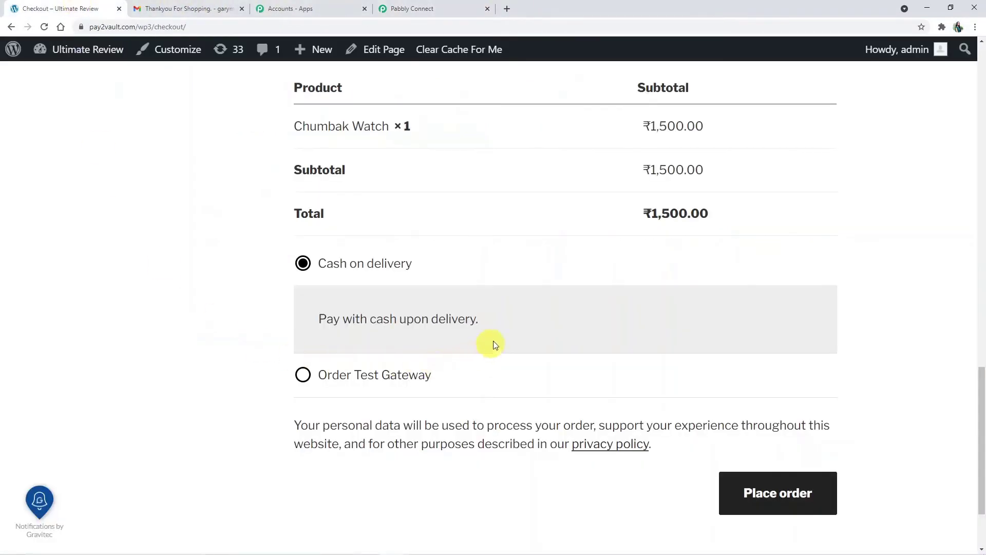
scroll(387, 282, "down", 2)
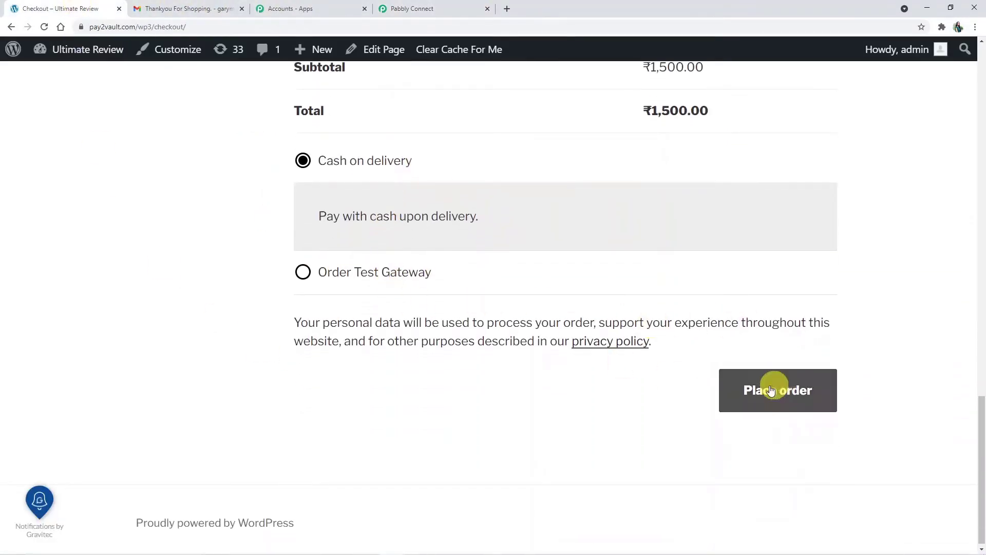
left_click(783, 391)
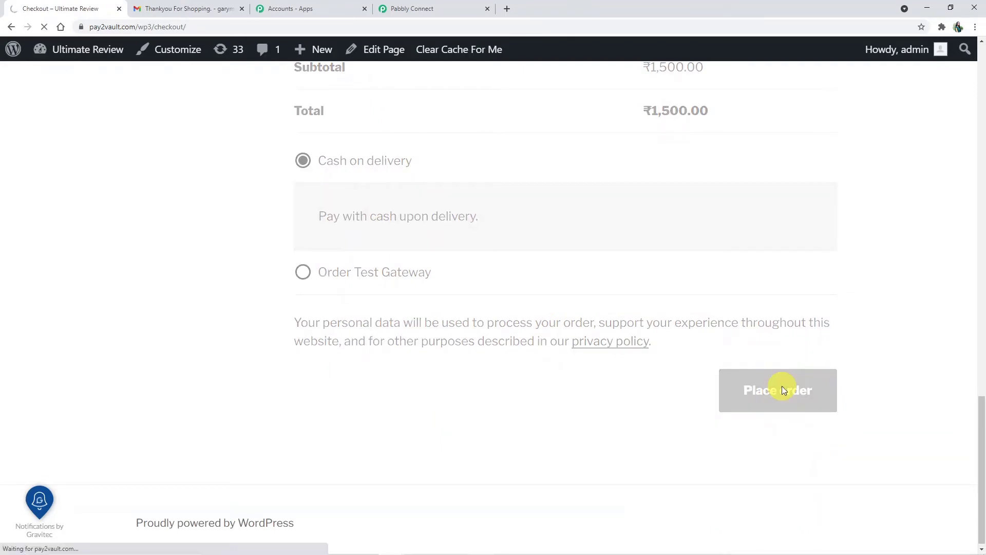
scroll(720, 339, "down", 5)
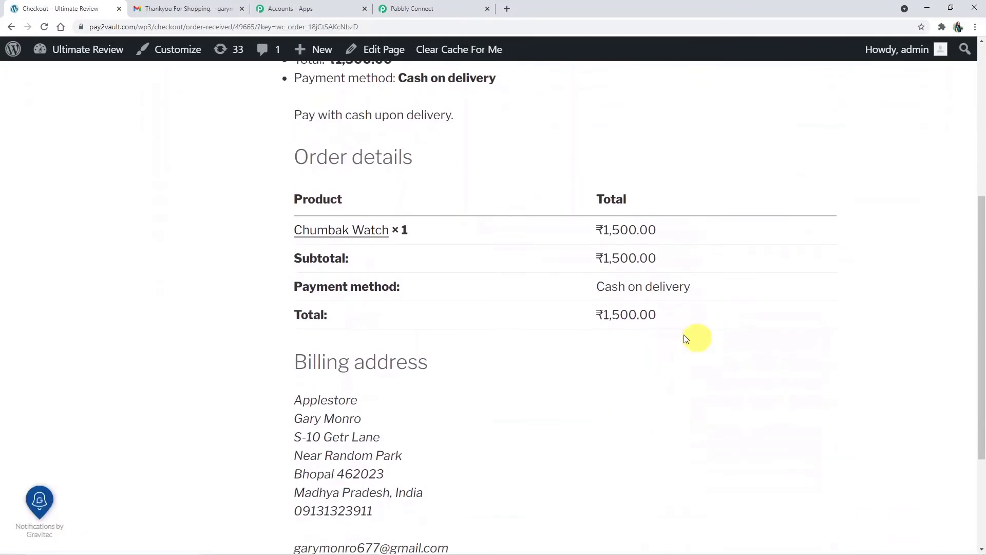
scroll(686, 339, "down", 1)
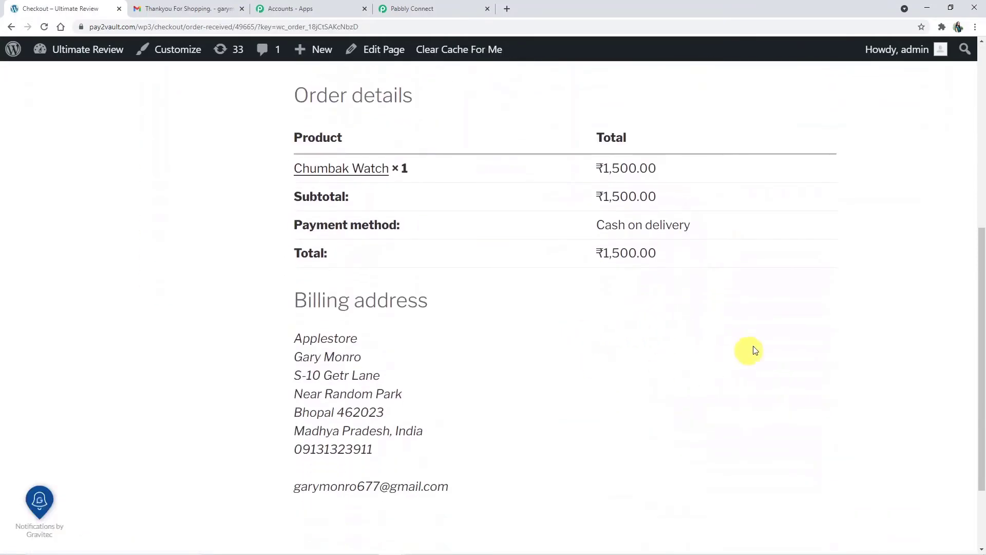
Check the order, billing and shipping fields of the response received in the Pabbly Connect trigger
left_click(429, 11)
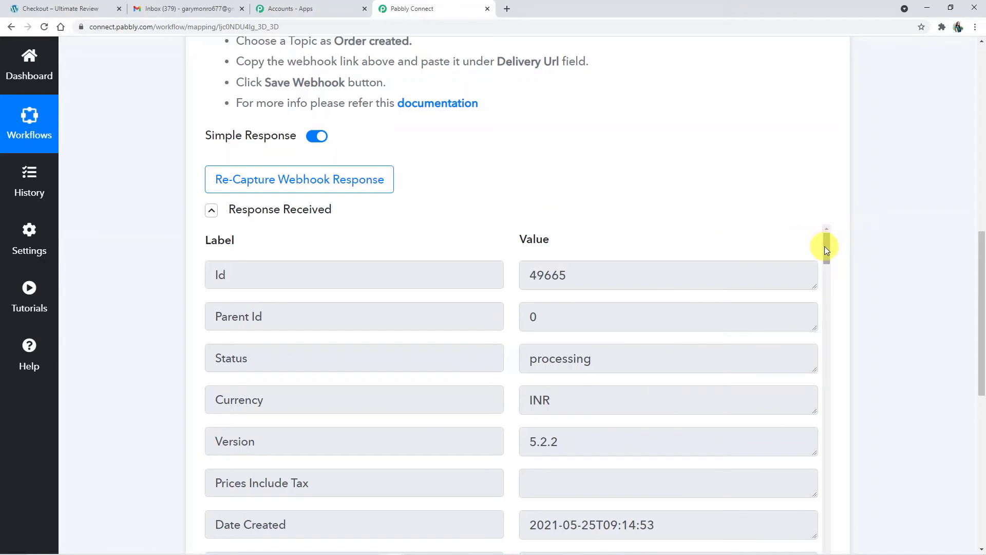
left_click_drag(830, 247, 833, 330)
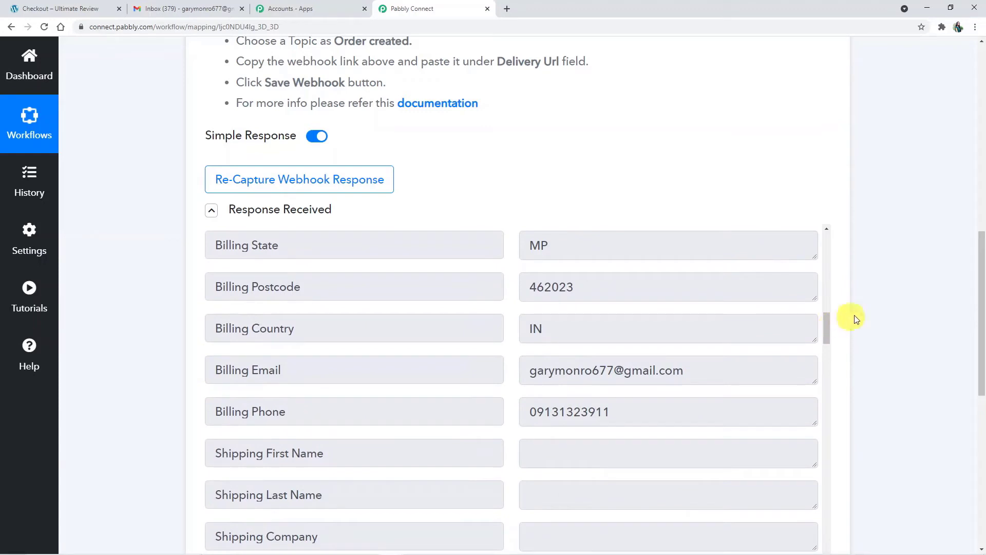
left_click_drag(977, 278, 982, 346)
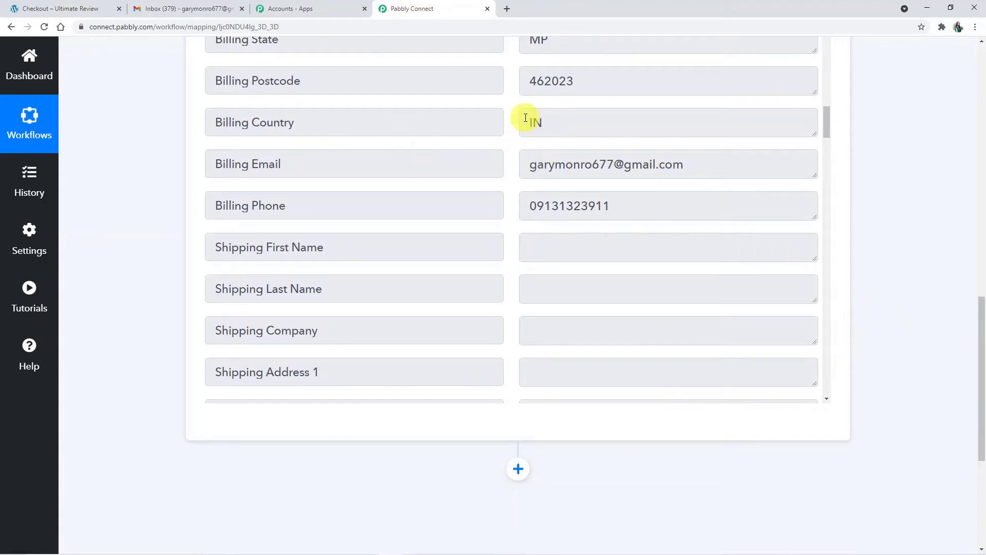
scroll(616, 251, "down", 4)
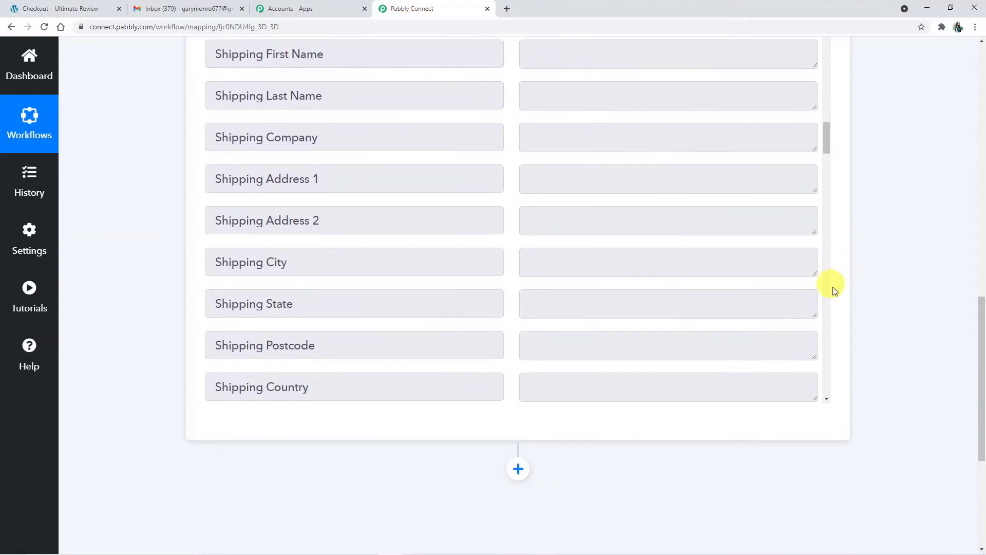
Add an action step after the WooCommerce trigger and choose Google Drive as its app
left_click_drag(983, 341, 984, 387)
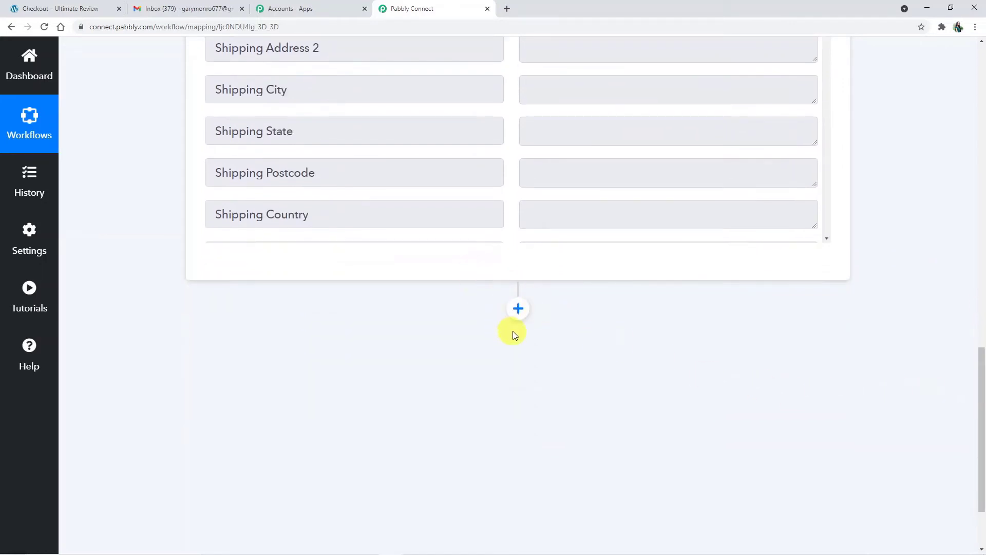
left_click(518, 309)
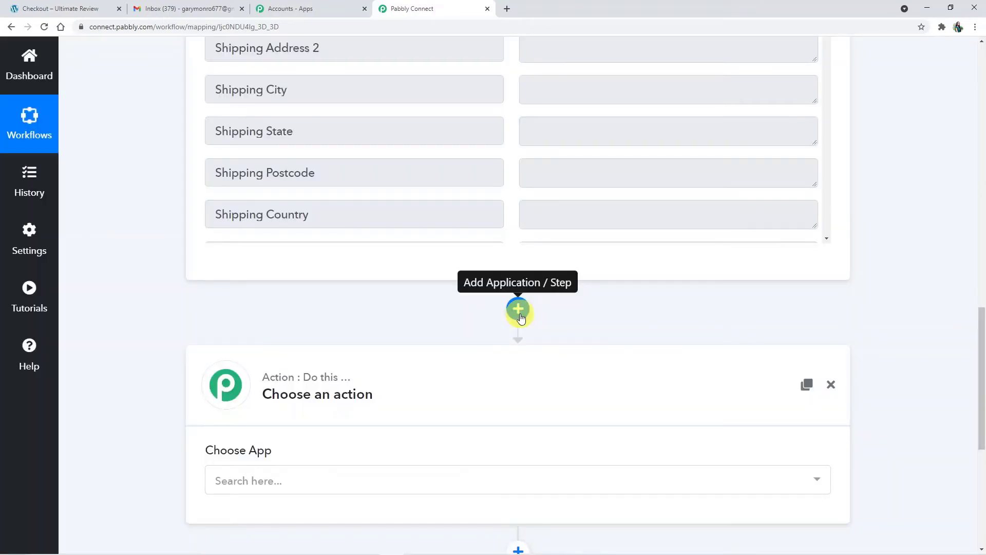
left_click(249, 496)
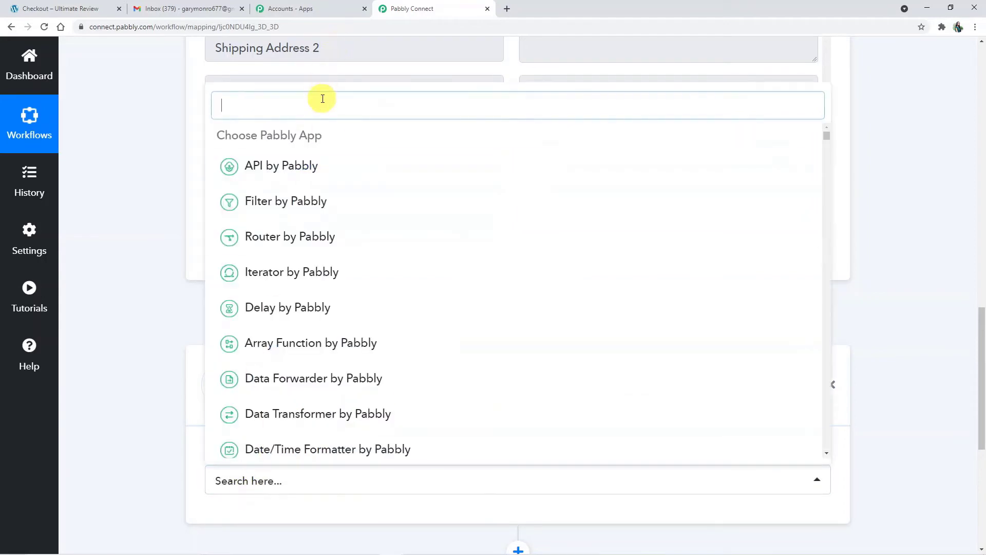
type("google")
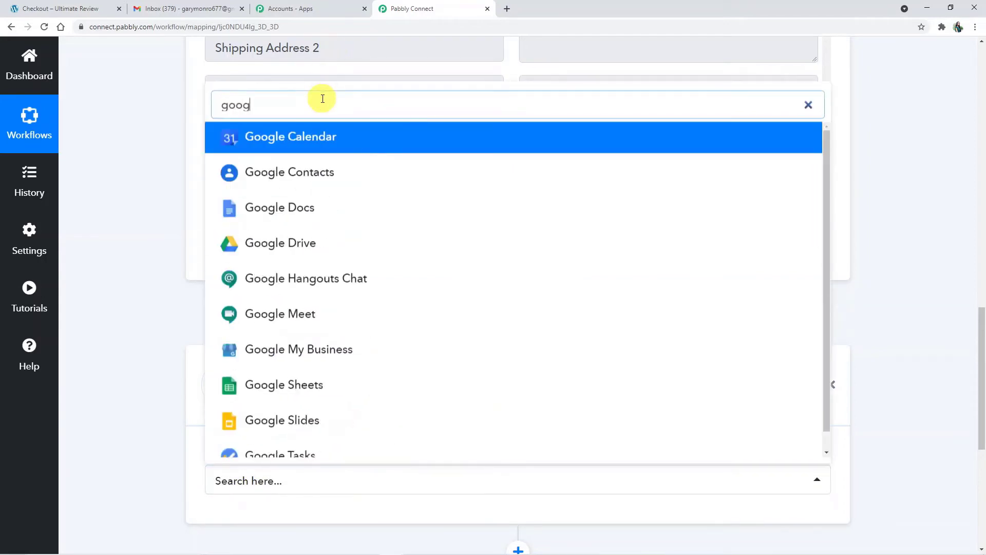
left_click(315, 244)
Set the Google Drive action event to Share a File With Anyone and start connecting the account
scroll(318, 513, "down", 1)
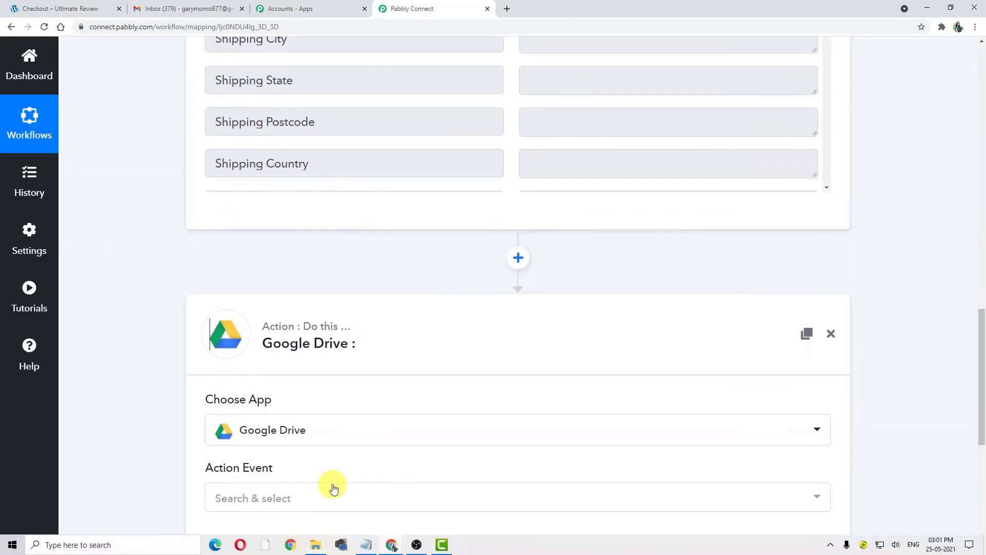
left_click(239, 506)
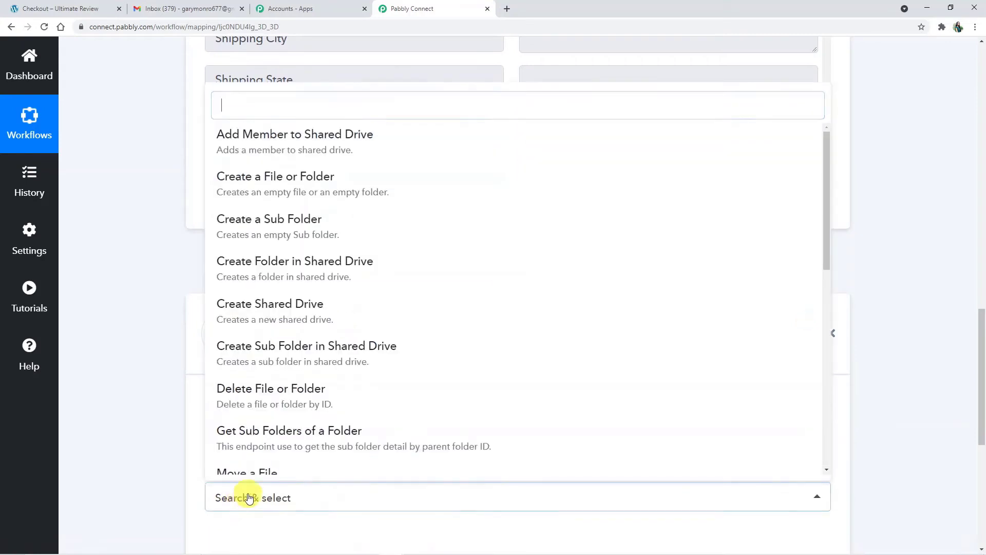
scroll(403, 344, "down", 5)
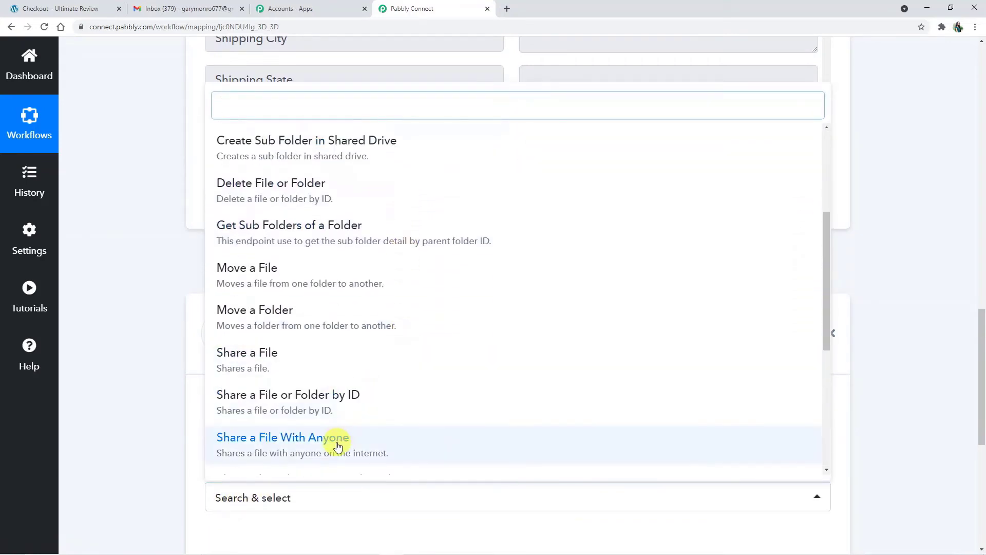
key("ctrl+l")
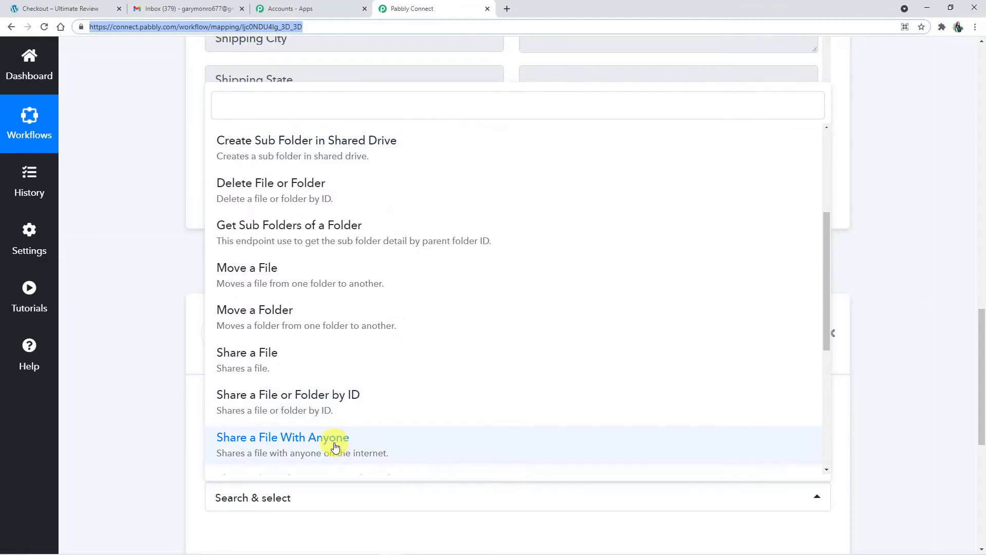
left_click(335, 446)
scroll(333, 442, "down", 2)
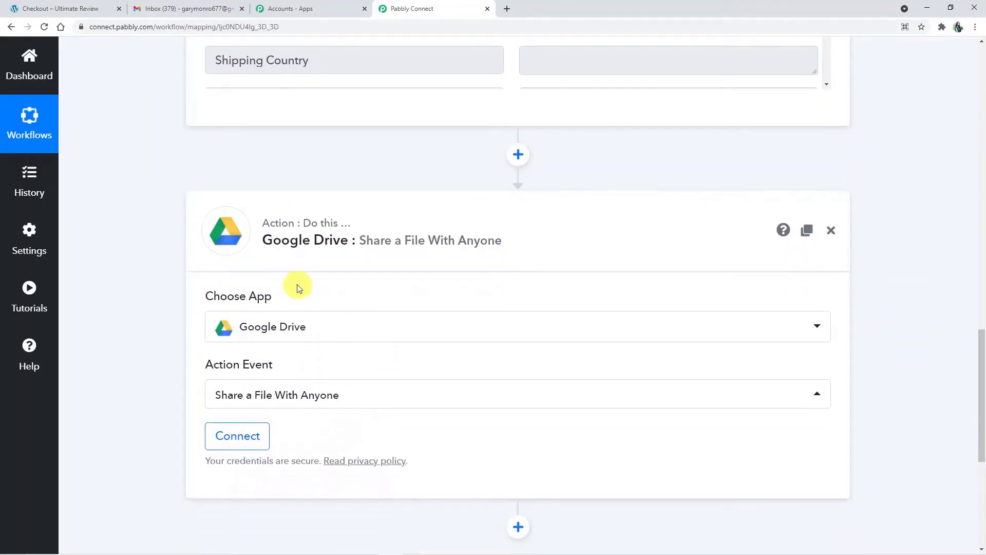
left_click(255, 441)
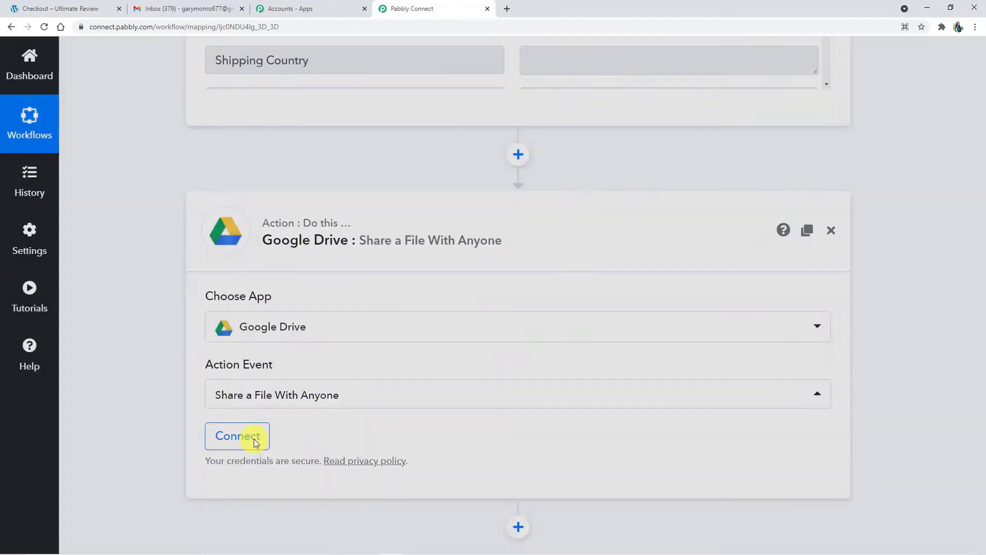
Authorize a new Google Drive connection with the file owner's Google account and allow Pabbly Connect Drive access
key("ctrl+l")
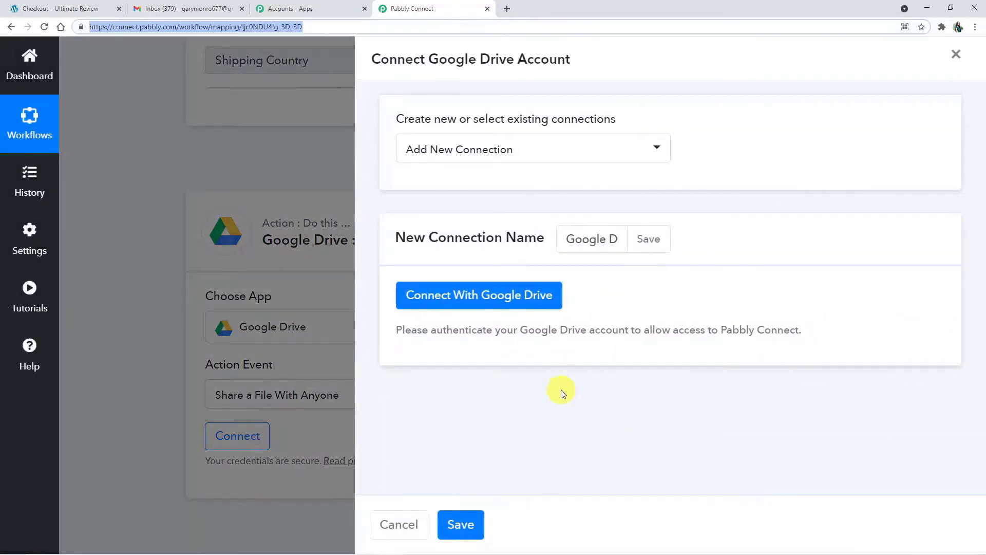
left_click(525, 295)
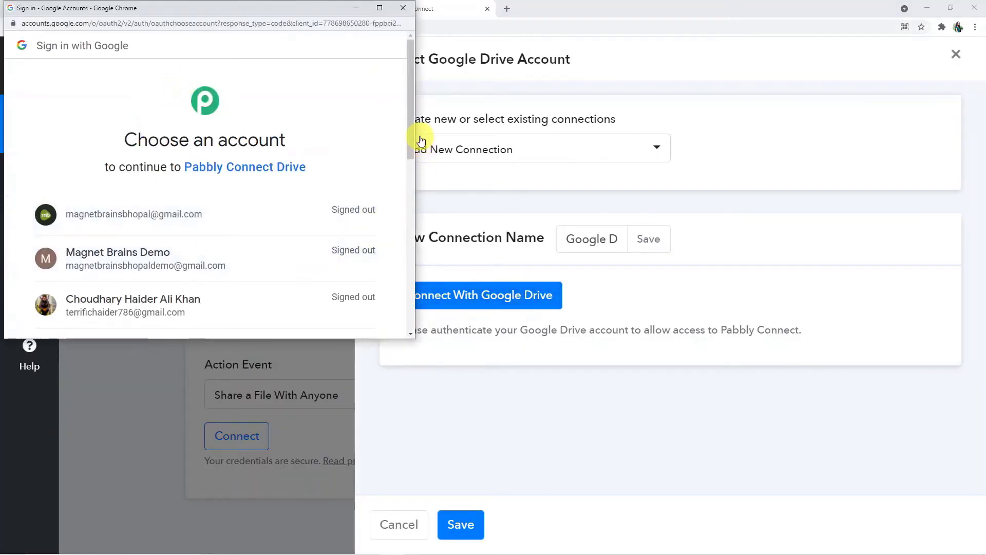
left_click_drag(413, 128, 409, 201)
left_click(215, 211)
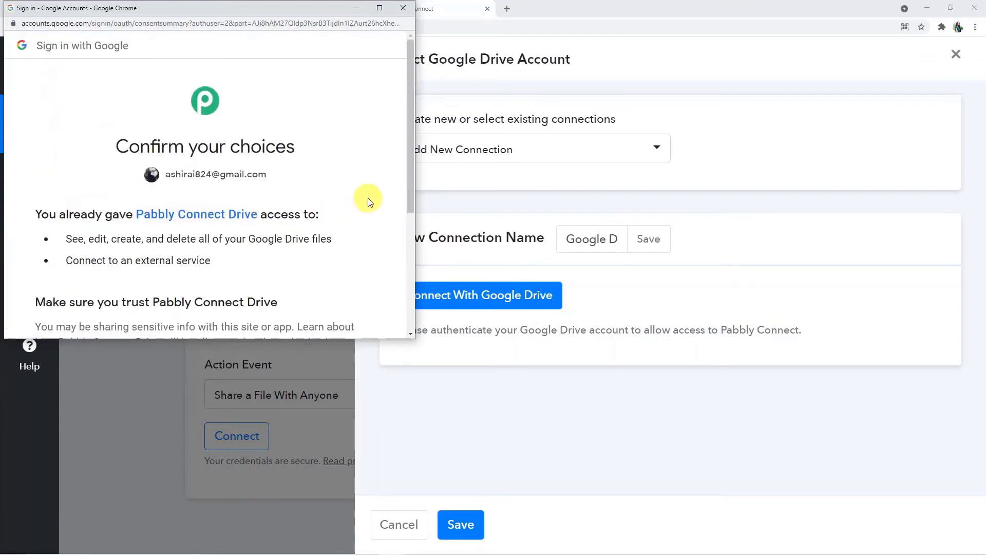
left_click_drag(409, 171, 401, 268)
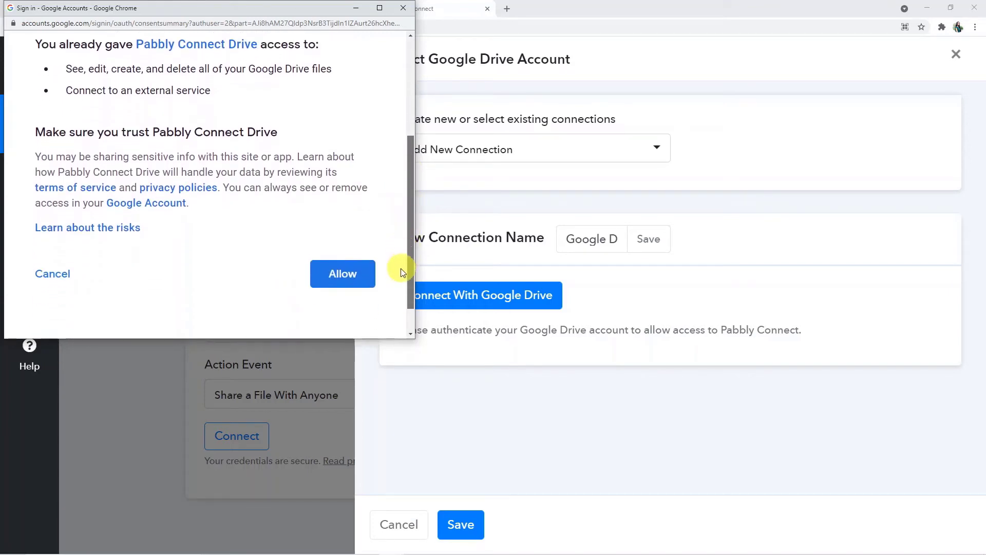
left_click(363, 264)
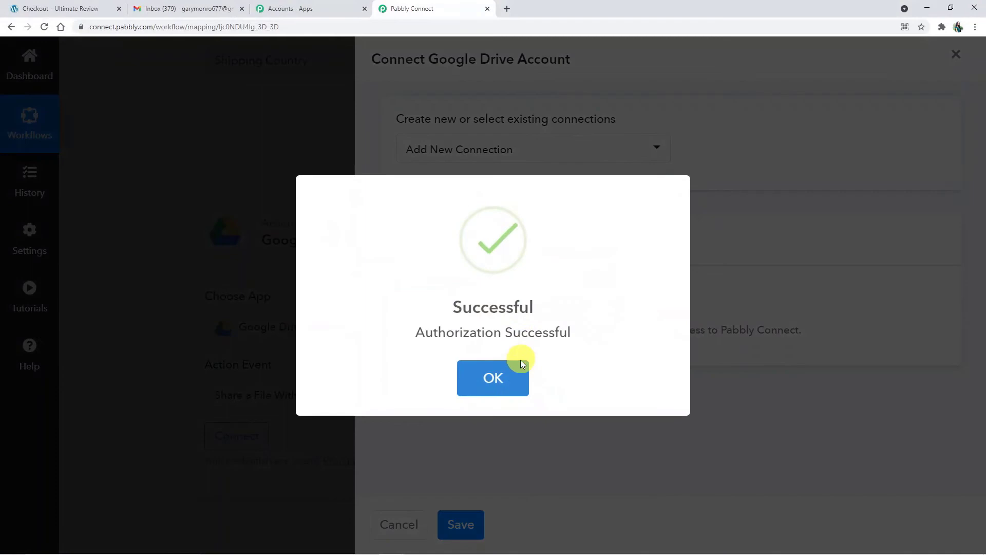
left_click(490, 366)
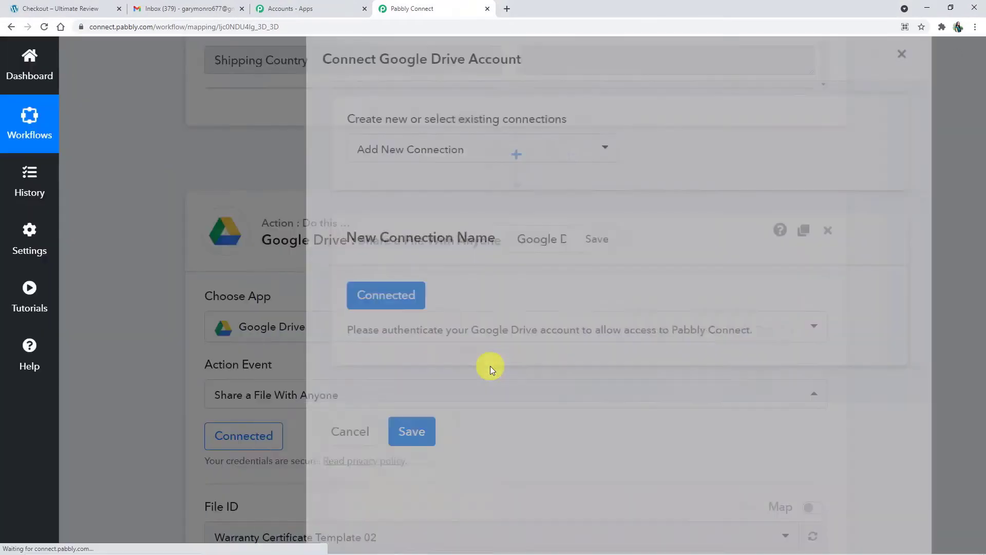
Select Warranty Certificate Template 02 as the Google Drive file to share
scroll(529, 346, "down", 4)
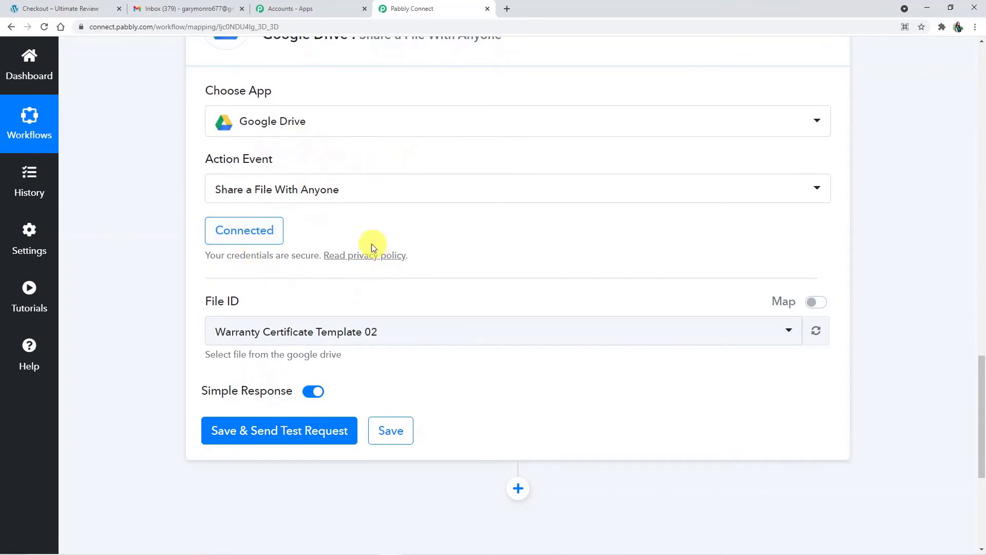
left_click(413, 338)
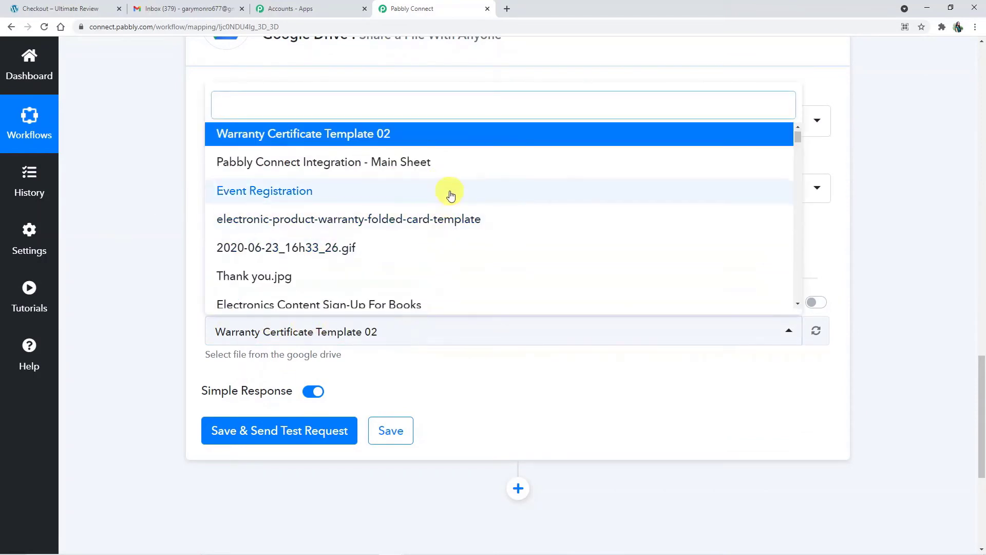
scroll(451, 195, "down", 3)
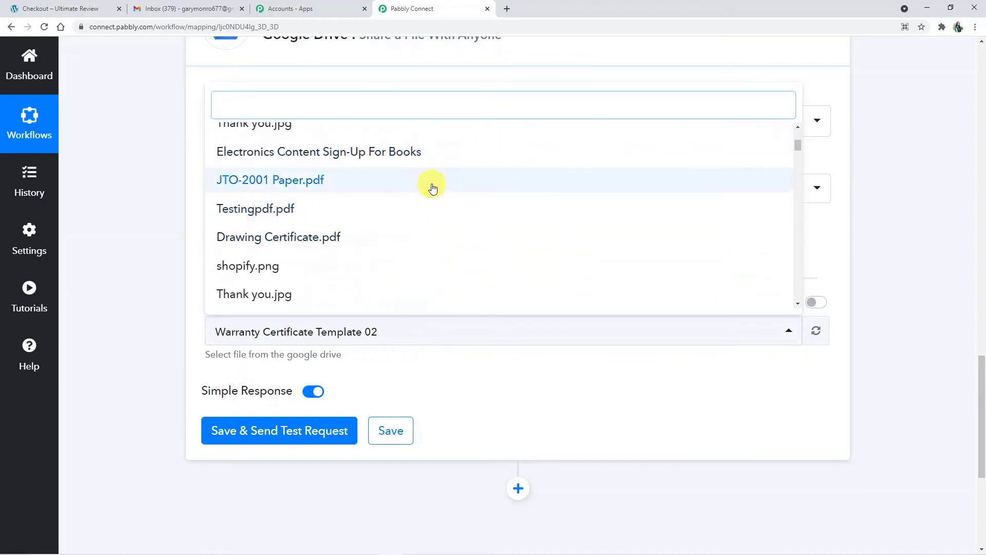
left_click(462, 368)
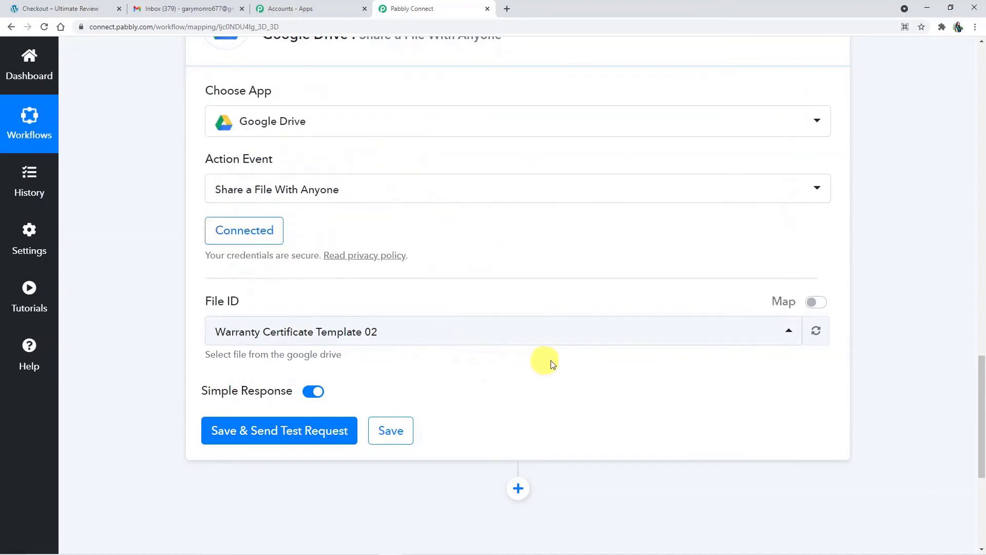
left_click(674, 341)
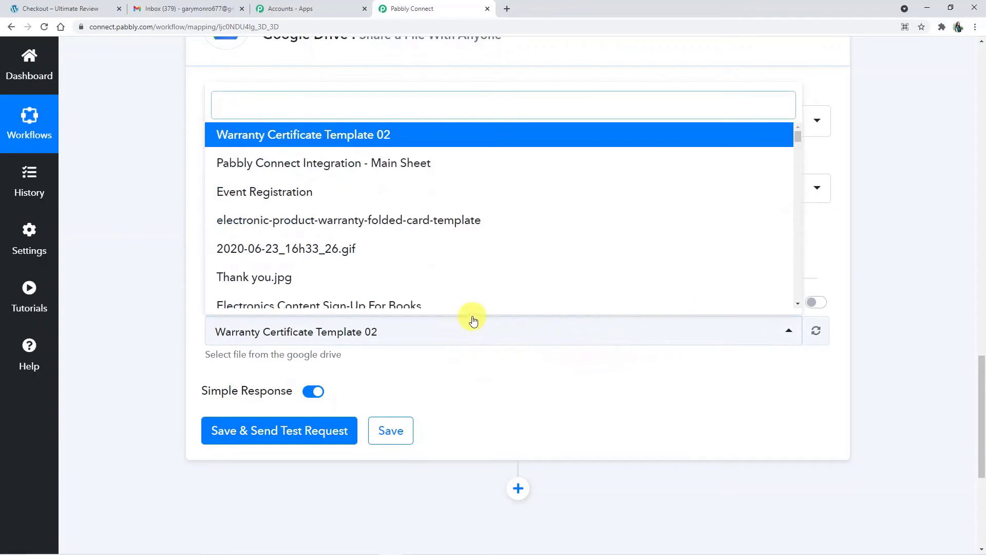
left_click(411, 146)
scroll(533, 391, "down", 1)
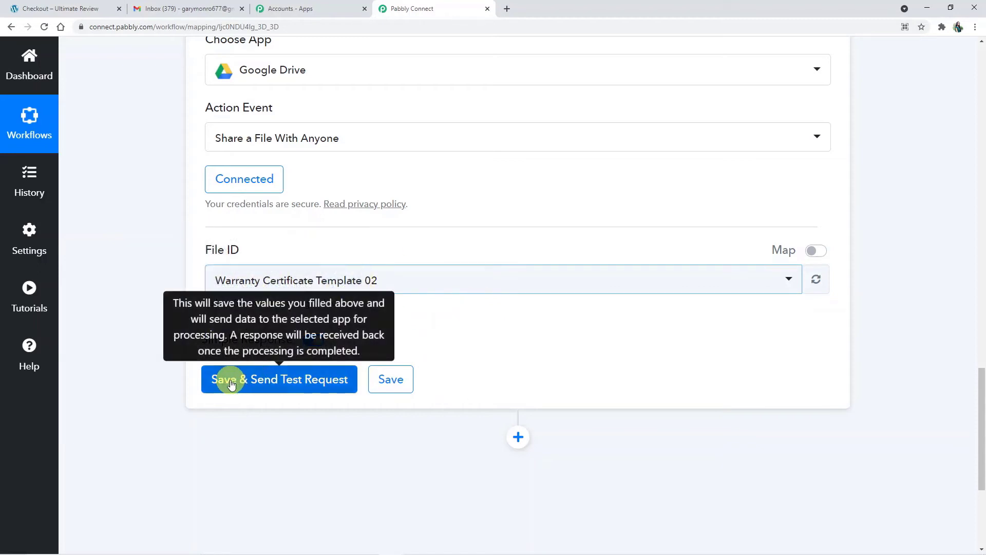
Save the Google Drive action, send a test request and review the file links in the response received
left_click(288, 382)
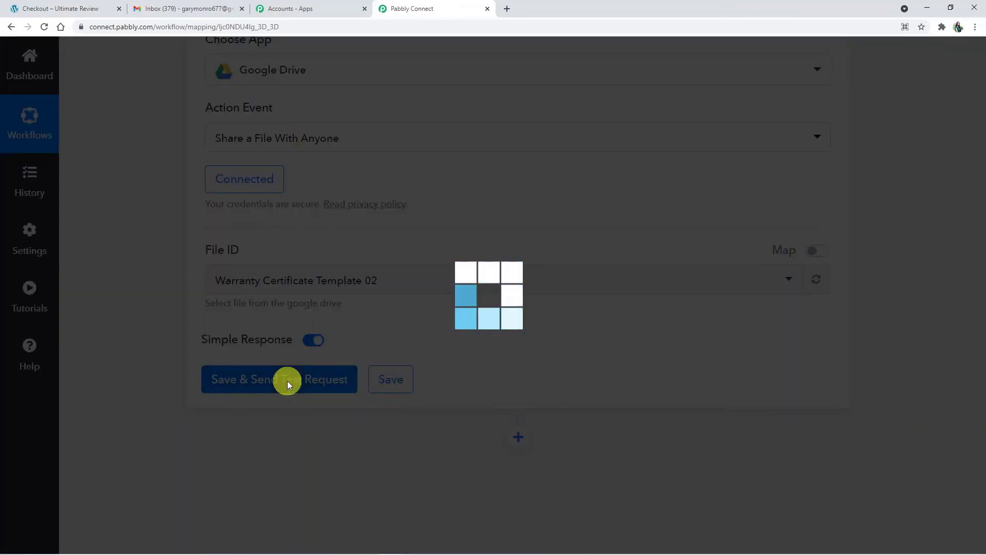
scroll(632, 405, "down", 5)
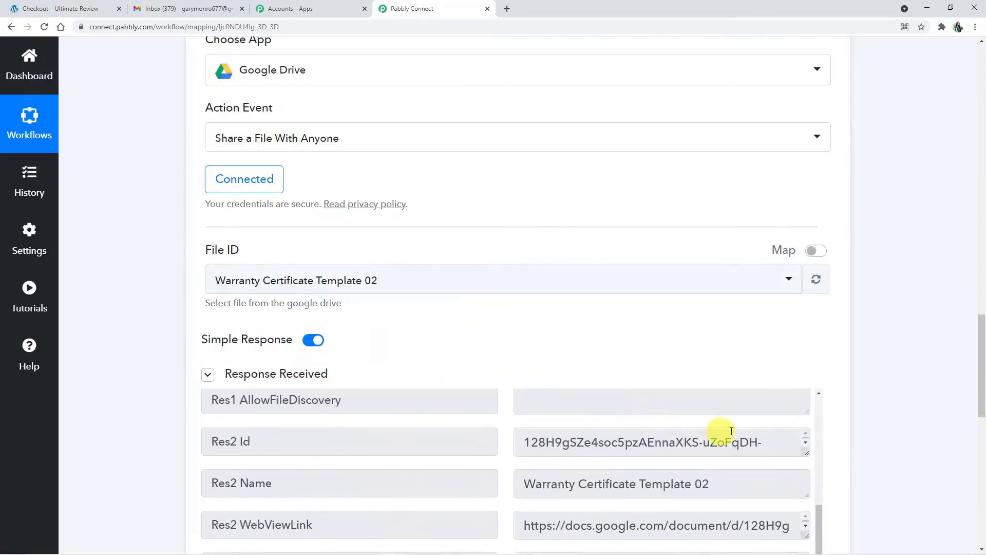
left_click_drag(984, 331, 980, 396)
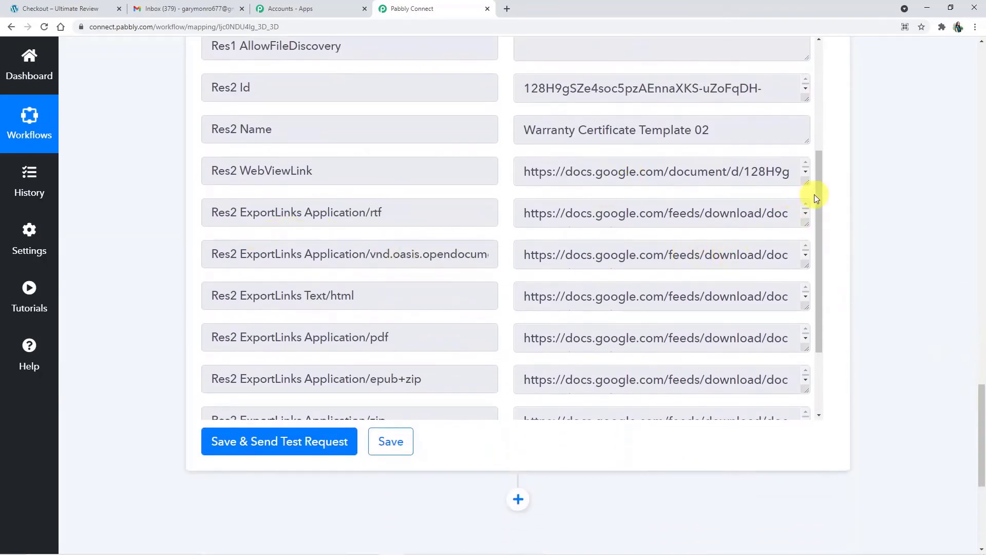
left_click_drag(816, 196, 837, 286)
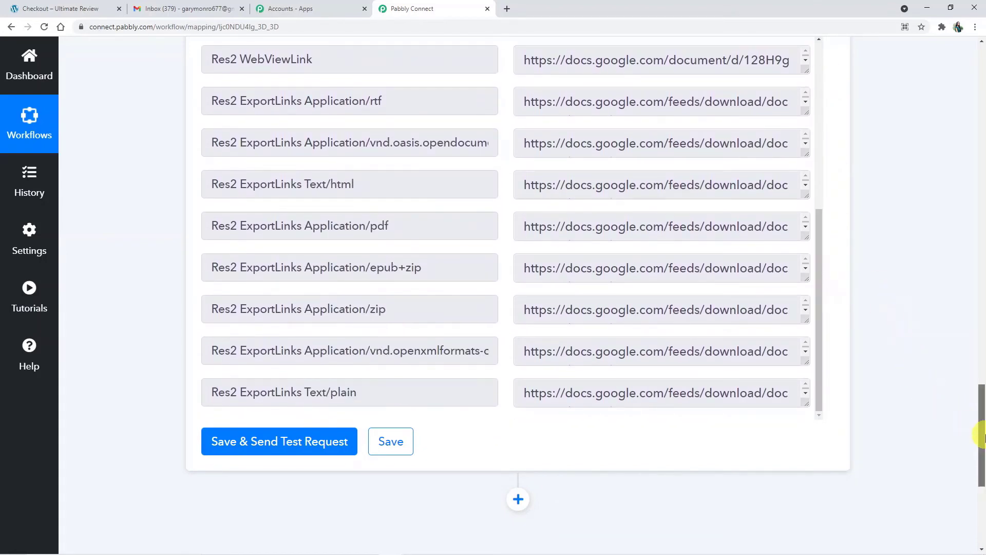
left_click_drag(982, 436, 984, 339)
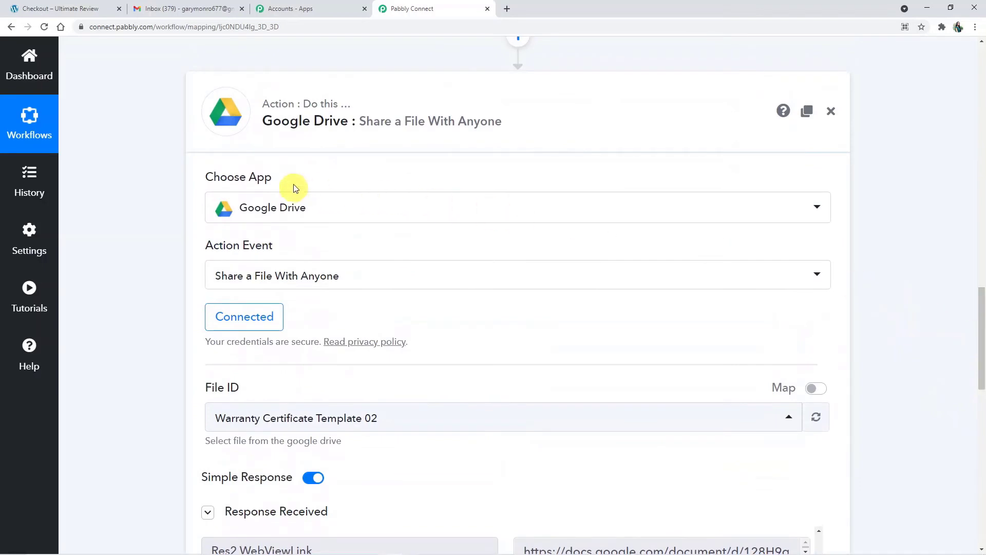
Add an action step after Google Drive with Gmail as its app and Send Email (with Attachment) as the action event
left_click_drag(983, 358, 972, 477)
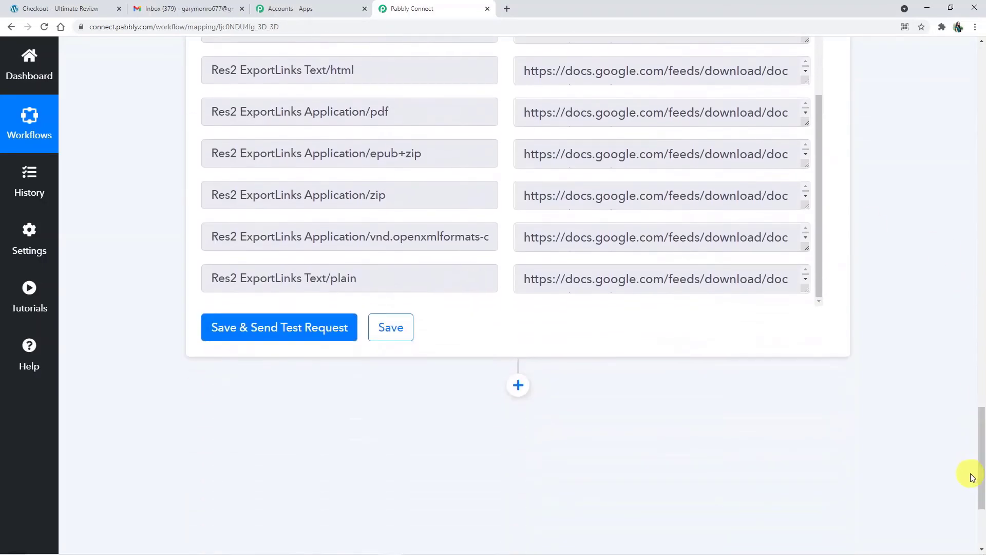
left_click(524, 392)
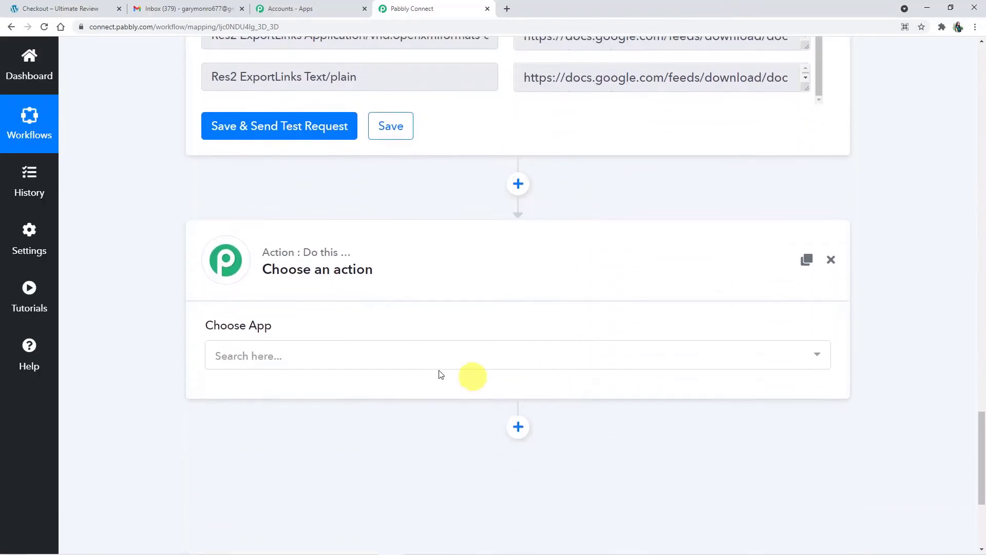
left_click(287, 354)
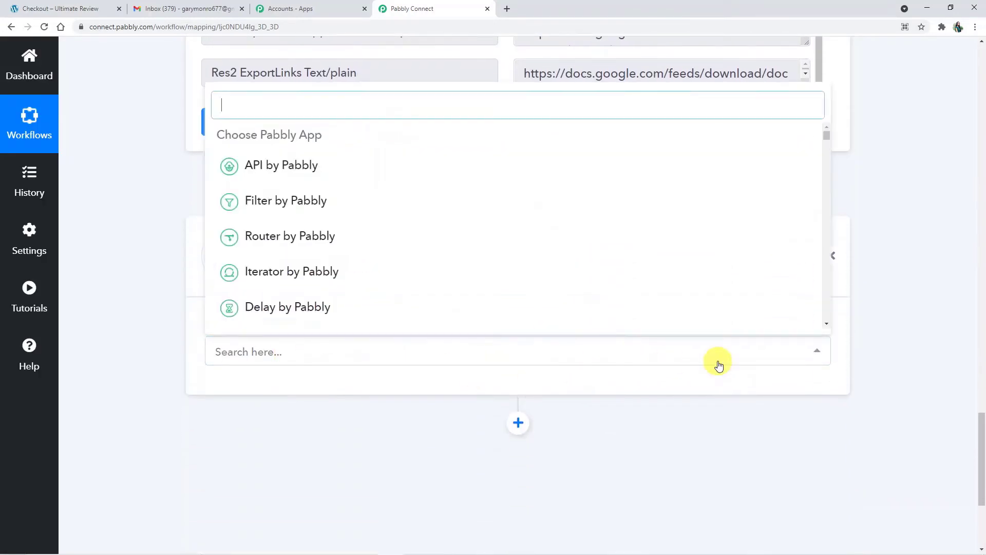
type("Gmail")
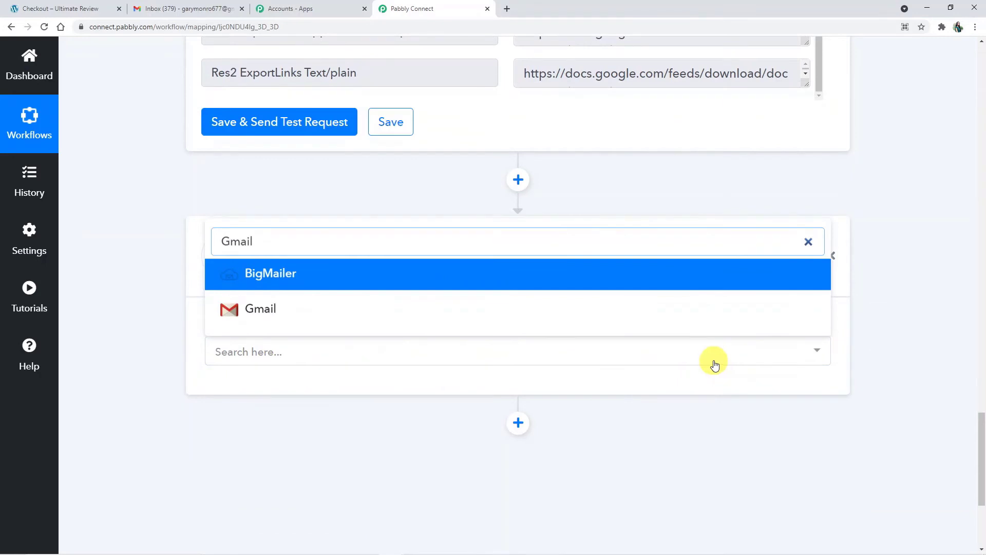
left_click(388, 309)
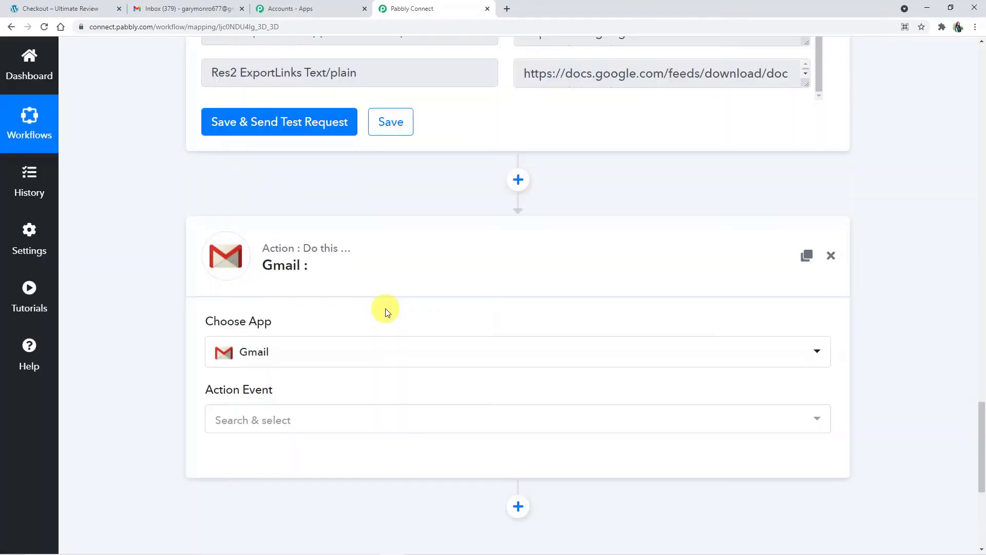
left_click(253, 418)
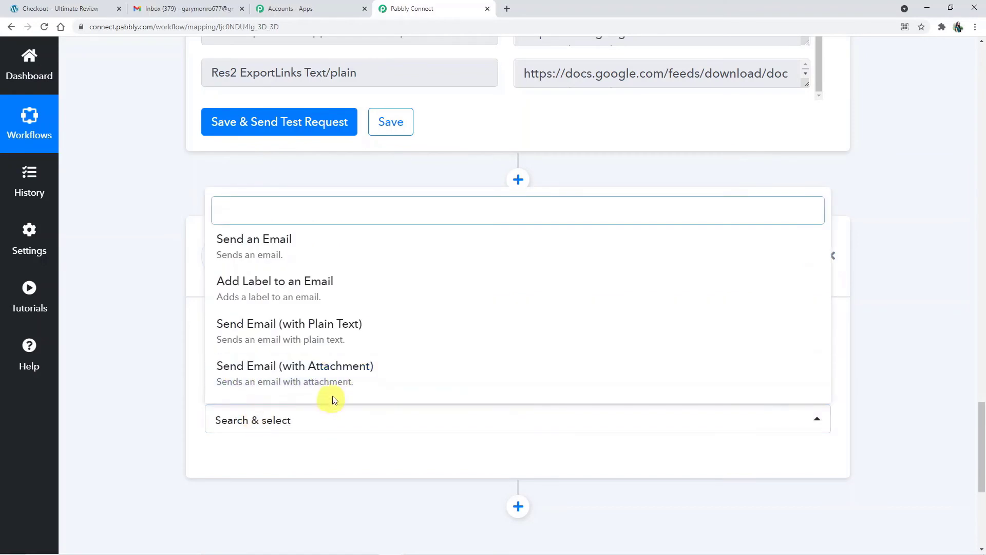
left_click(337, 378)
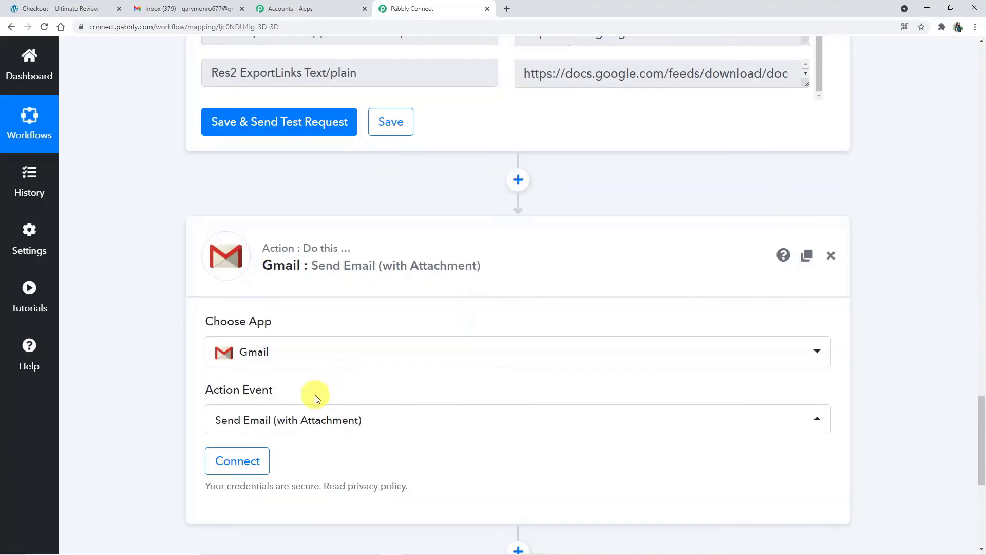
Authorize a new Gmail connection with the same Google account used for Google Drive and allow Pabbly Connect access
scroll(319, 455, "down", 2)
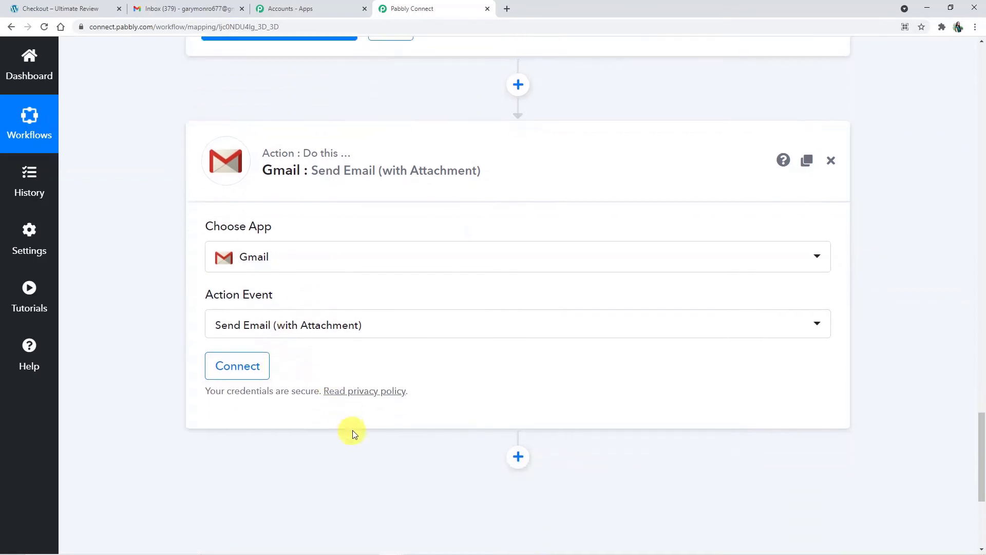
left_click(230, 357)
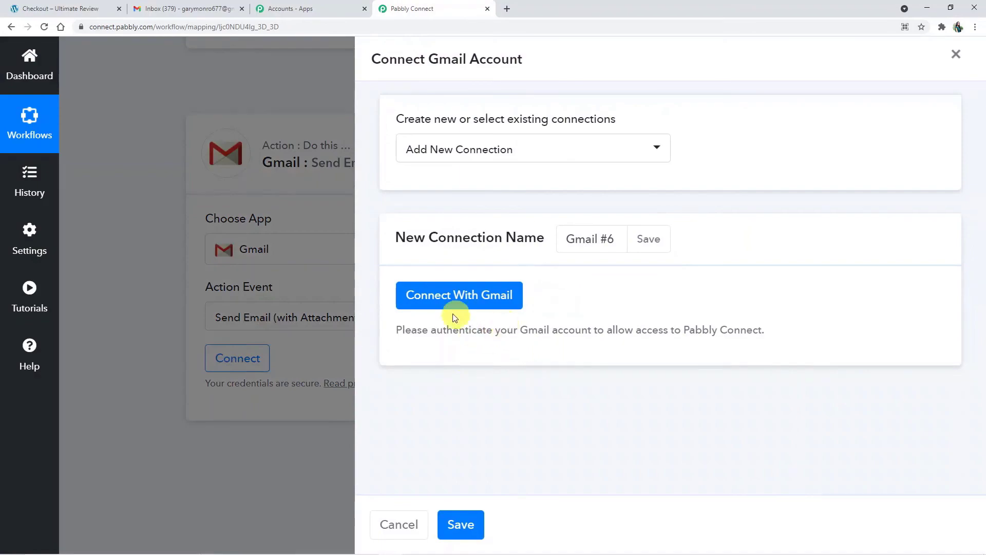
left_click(467, 304)
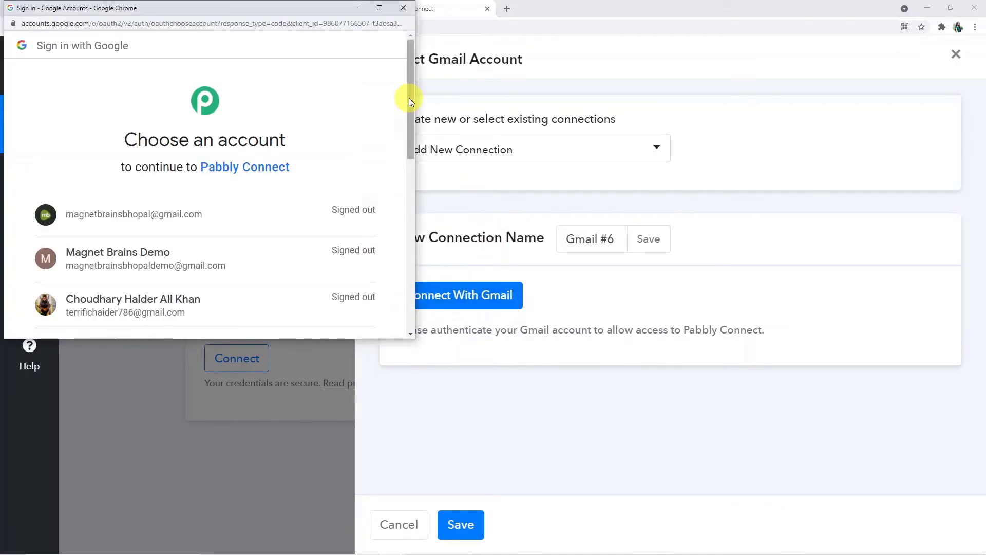
left_click_drag(409, 98, 403, 170)
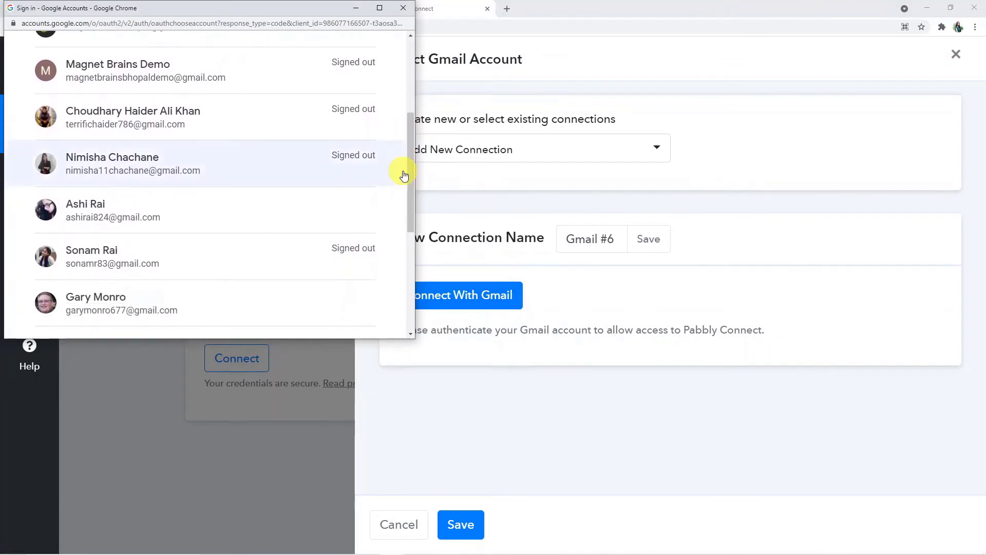
left_click(85, 207)
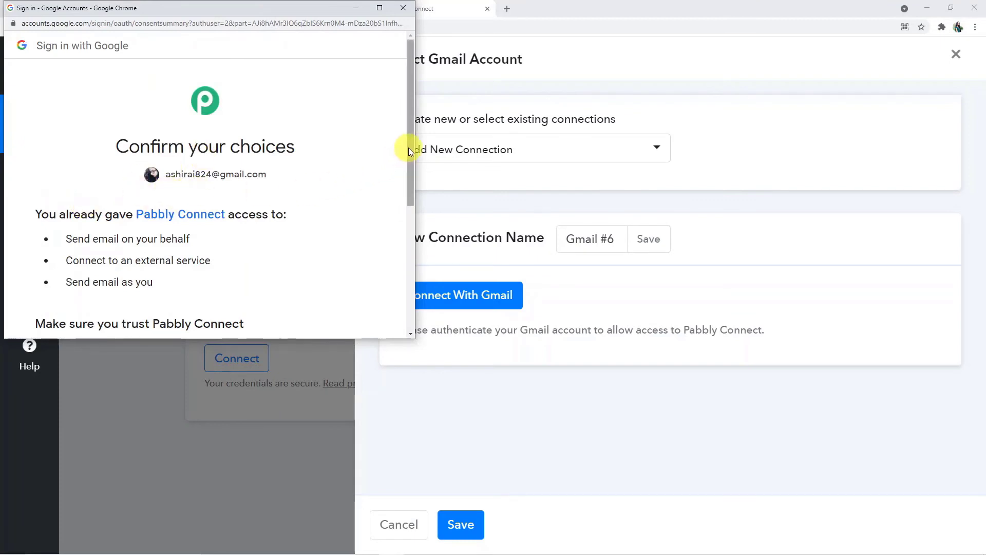
left_click_drag(411, 147, 399, 279)
left_click(332, 235)
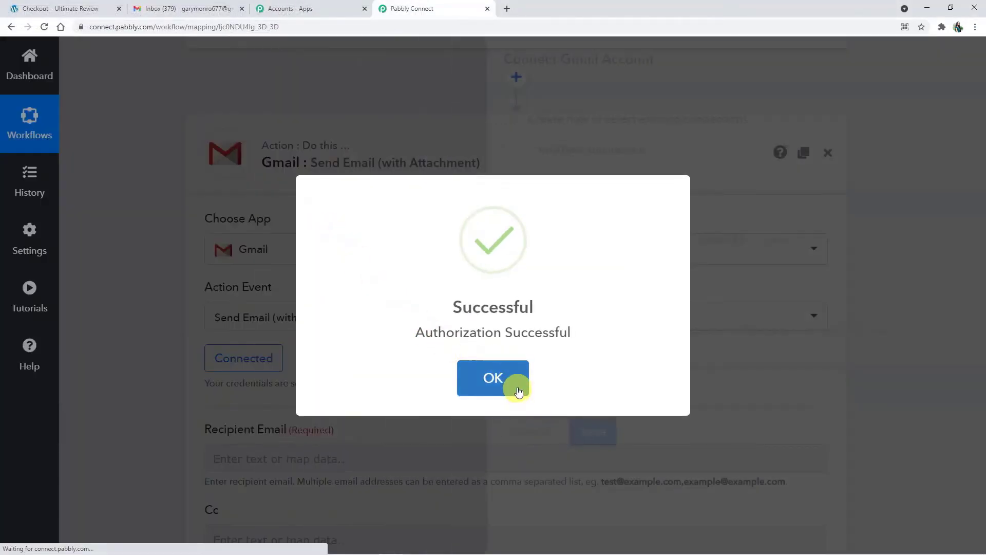
left_click(511, 381)
Map the Gmail action's Recipient Email to the Billing Email from the WooCommerce new order data
scroll(487, 340, "down", 3)
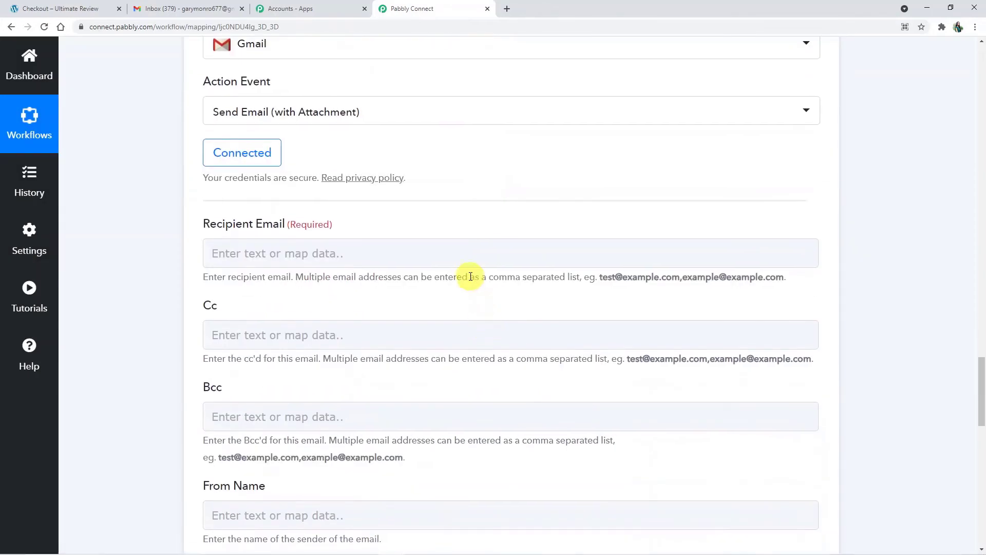
scroll(467, 275, "up", 2)
scroll(478, 252, "down", 1)
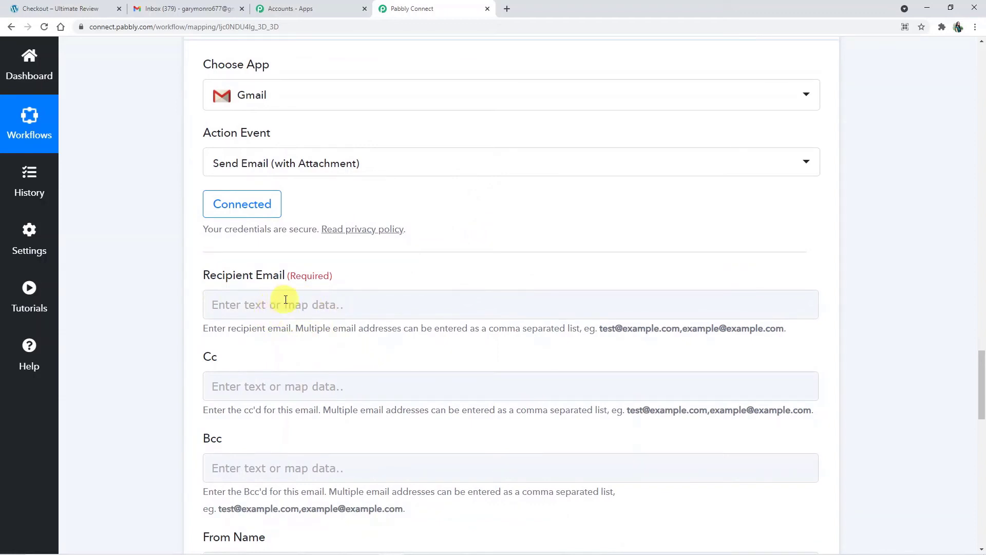
scroll(287, 309, "down", 3)
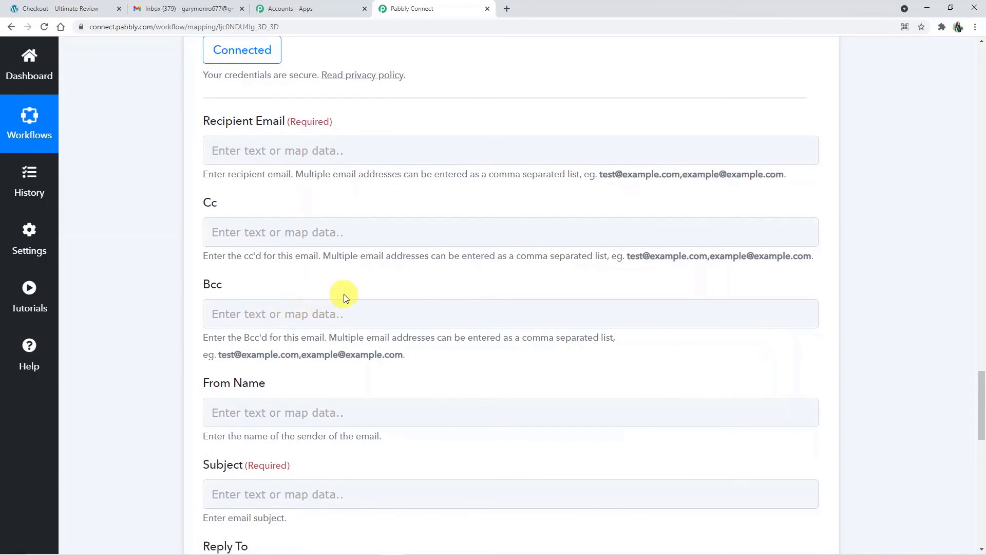
scroll(343, 293, "up", 4)
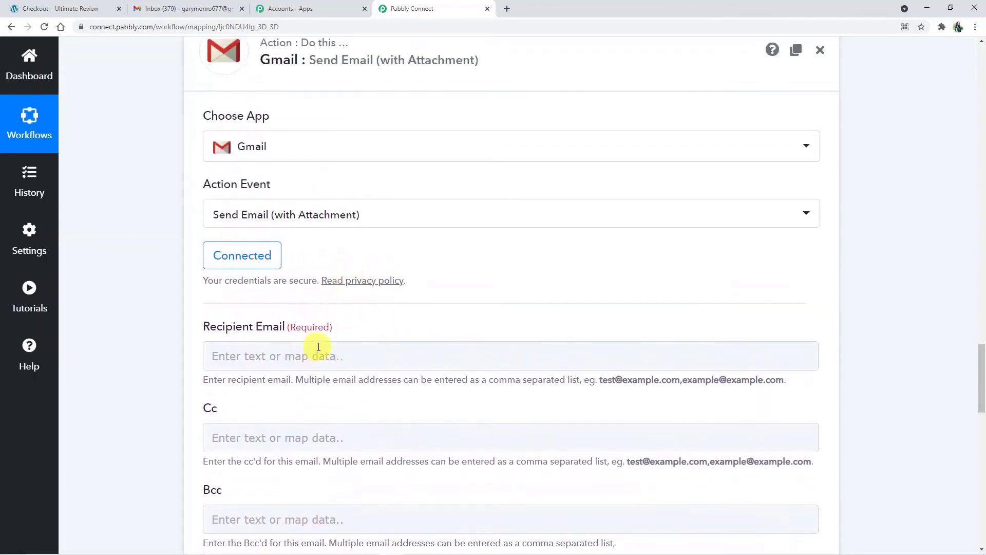
left_click(278, 354)
scroll(361, 352, "down", 1)
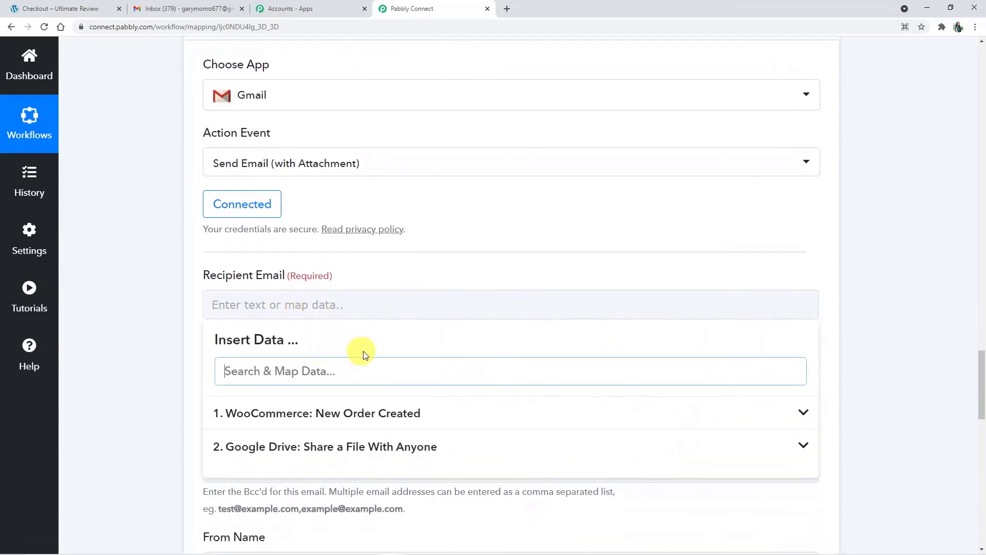
left_click(359, 412)
scroll(359, 414, "down", 4)
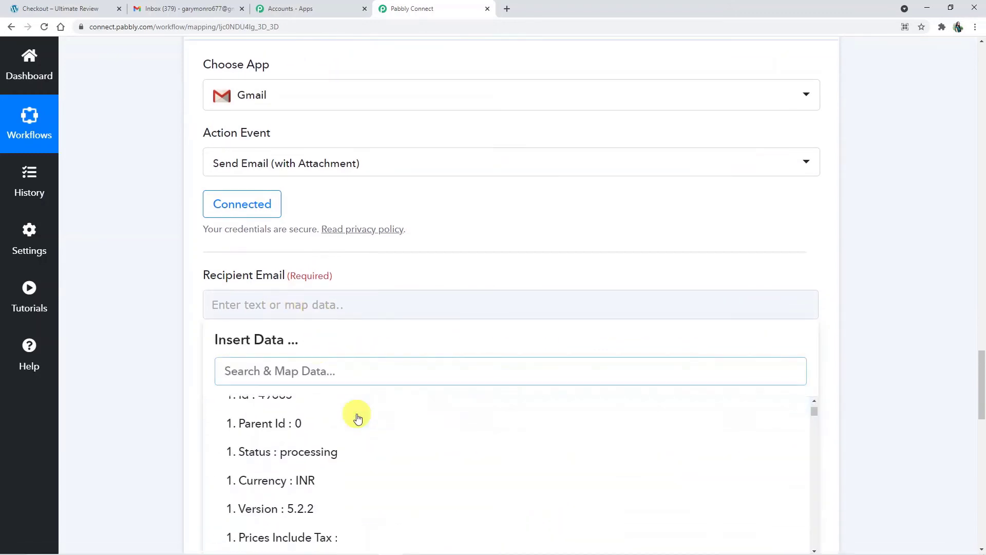
scroll(354, 422, "down", 9)
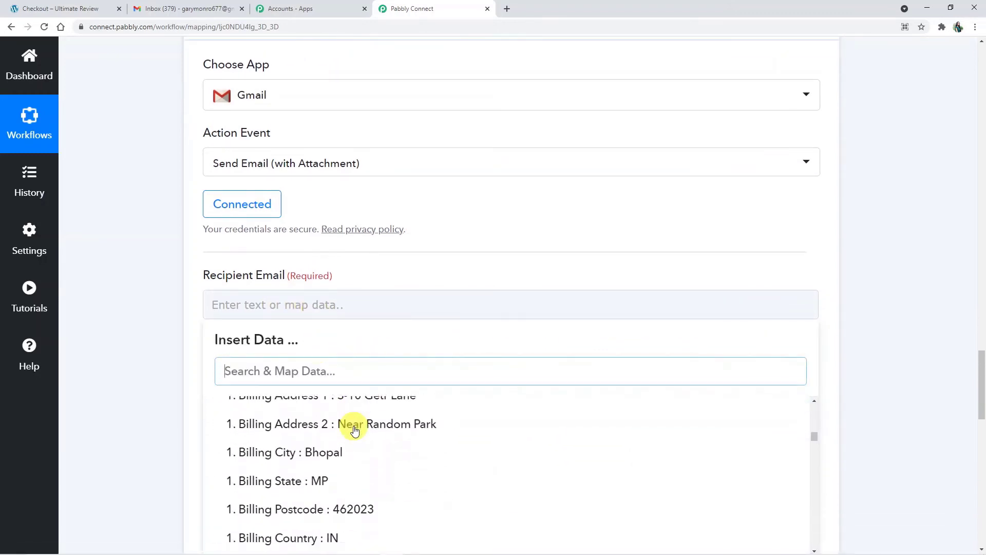
scroll(359, 435, "down", 2)
left_click(359, 462)
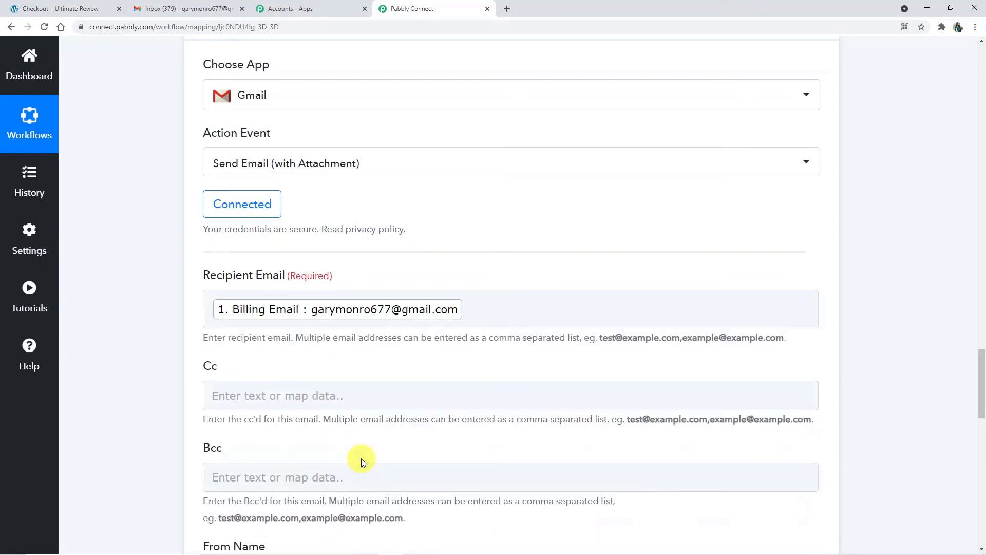
left_click(333, 318)
left_click(901, 308)
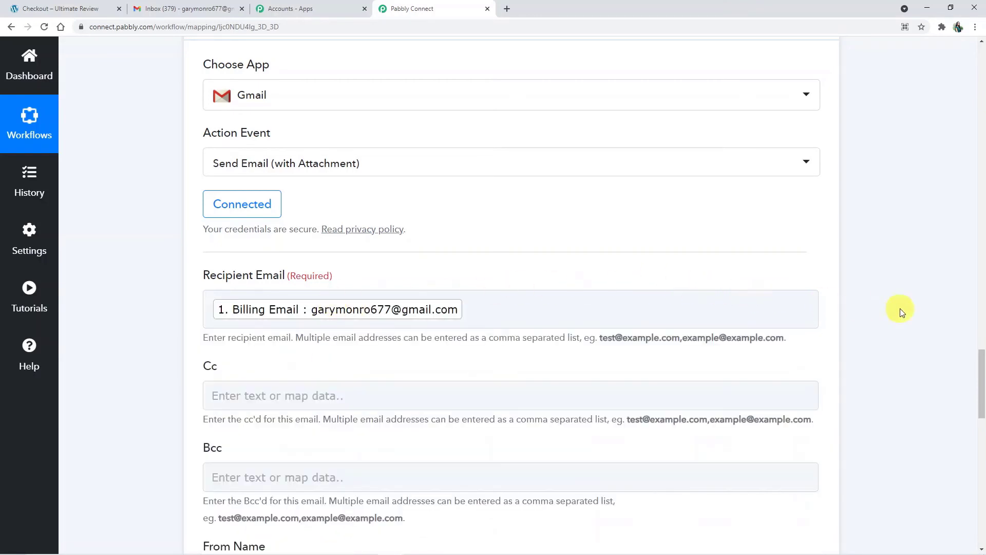
Set the email's From Name to "Ashi WooCommerce Store"
scroll(900, 308, "down", 3)
scroll(352, 353, "down", 3)
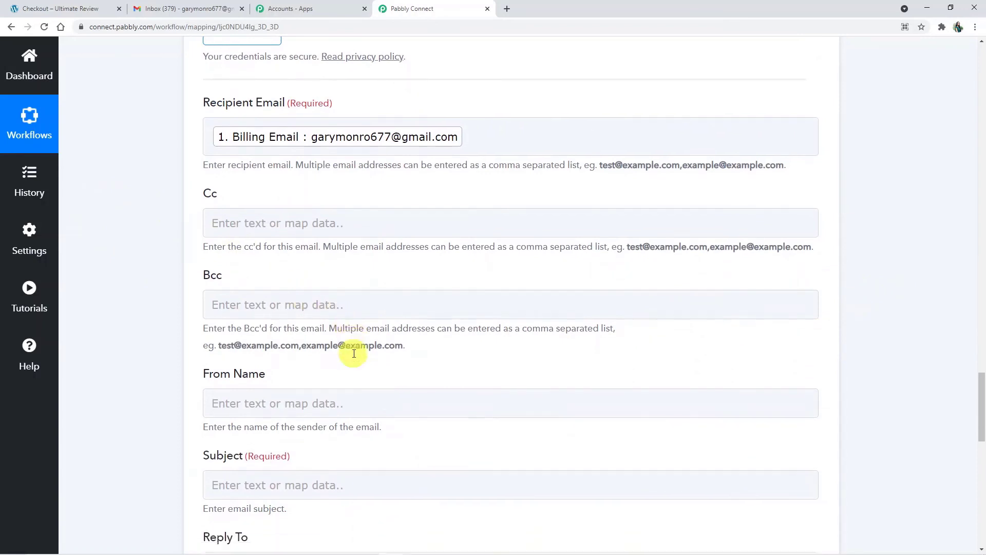
left_click(258, 263)
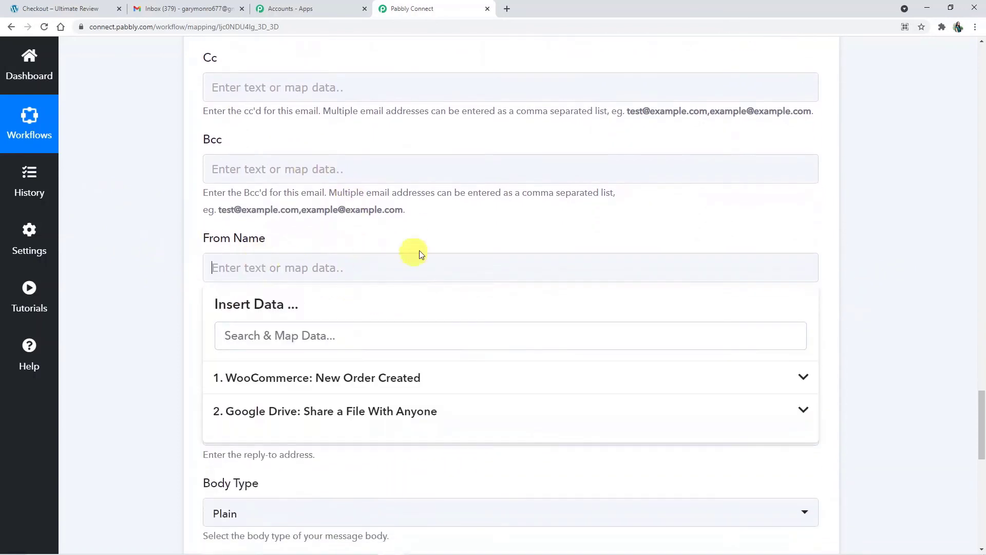
type("Ashi W")
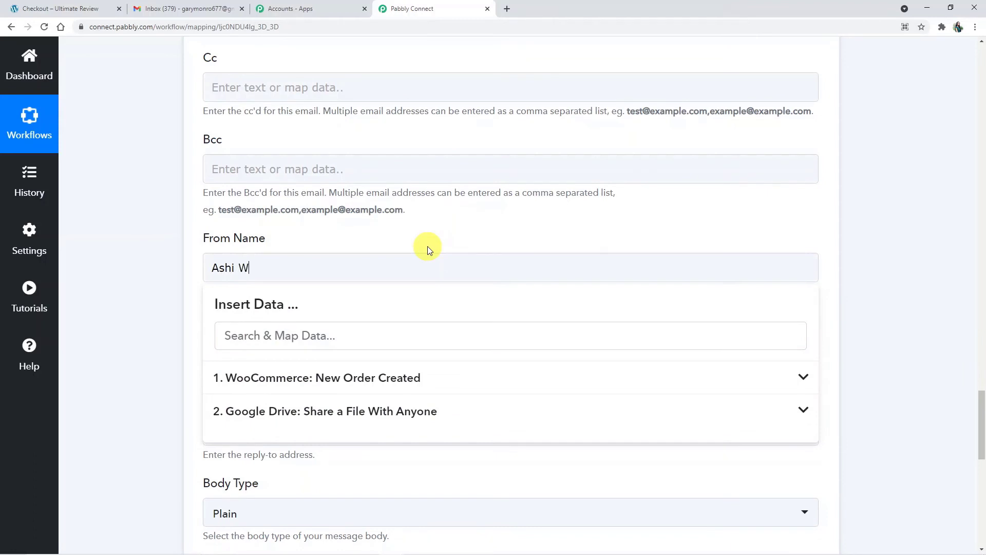
type("ooCommerce Sto")
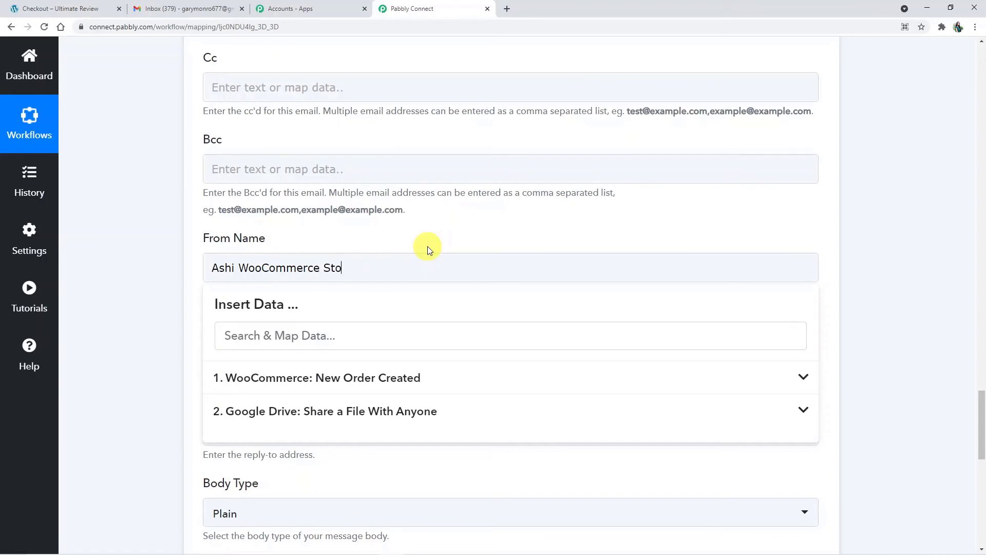
type("re")
left_click(918, 308)
Set the email's subject to "Thankyou For Shopping"
scroll(660, 337, "down", 2)
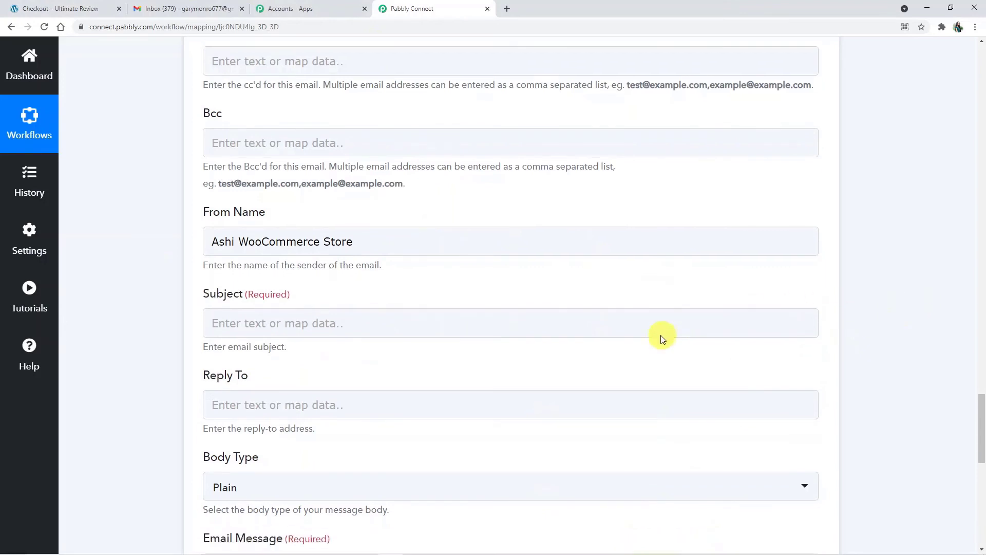
left_click(231, 238)
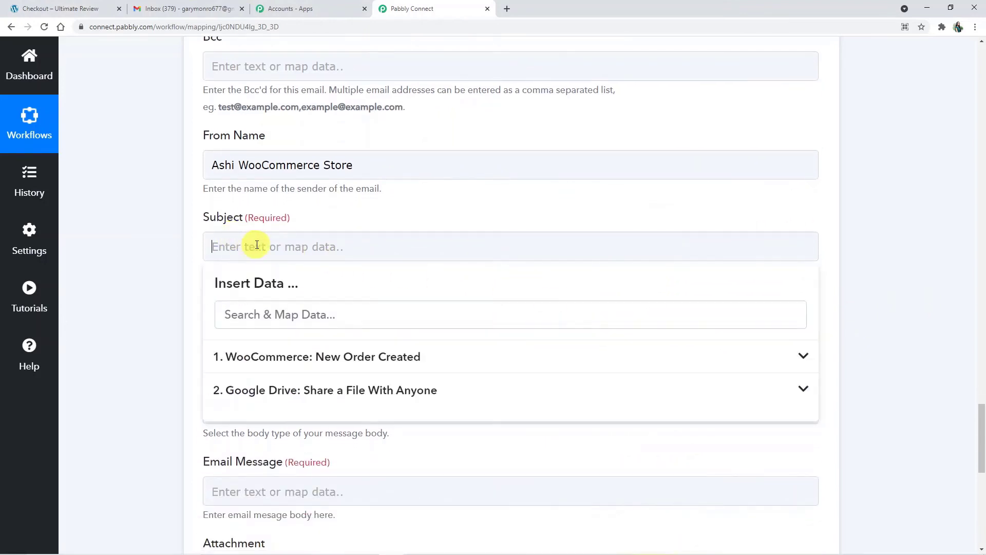
type("Thankyou For Shopping")
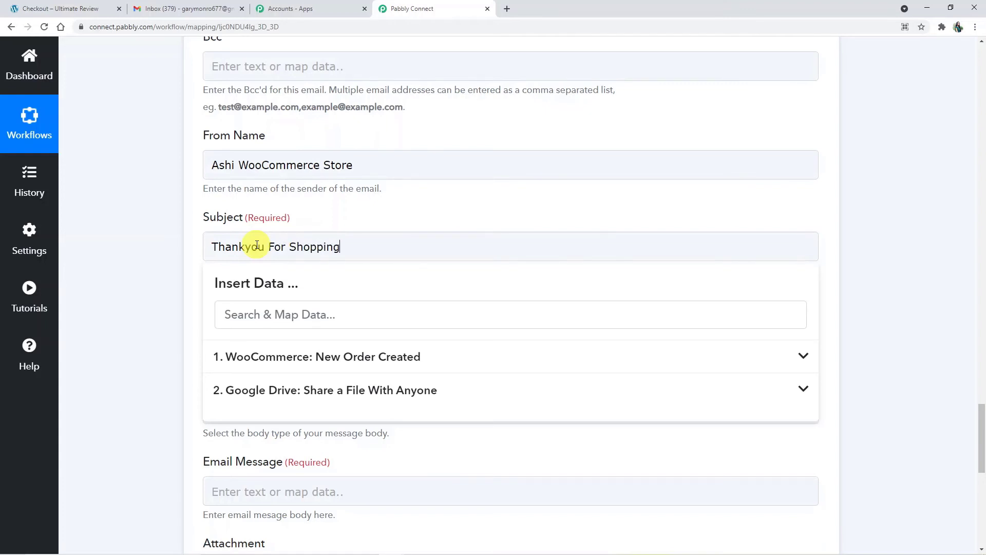
left_click(822, 460)
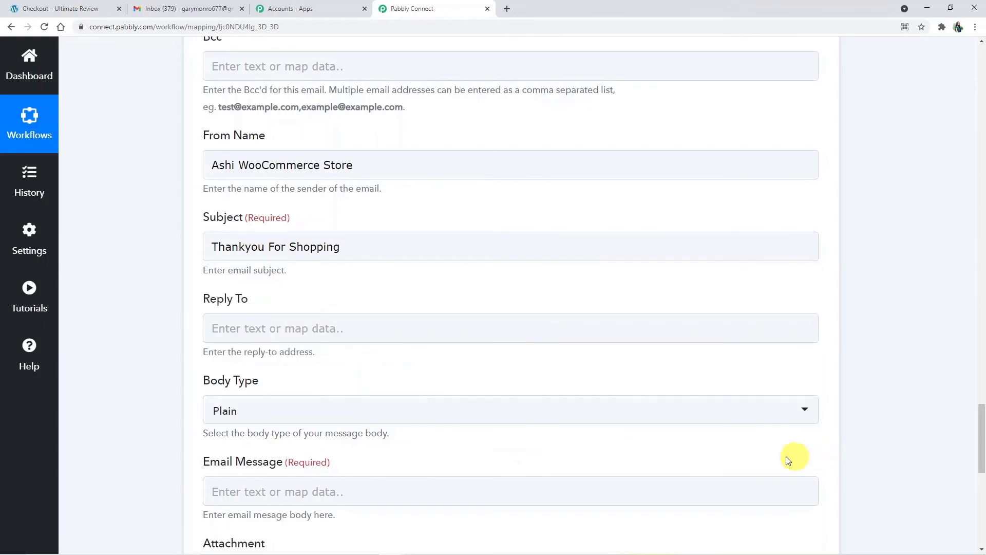
Start the email message with "Hello," and, on a new line, "Thankyou for purchasing"
scroll(319, 383, "down", 1)
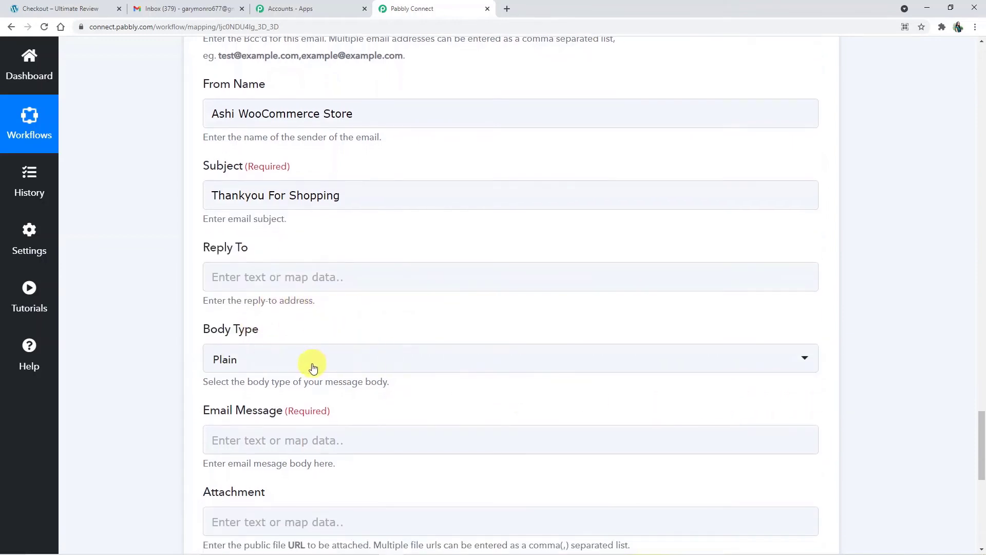
scroll(293, 357, "down", 3)
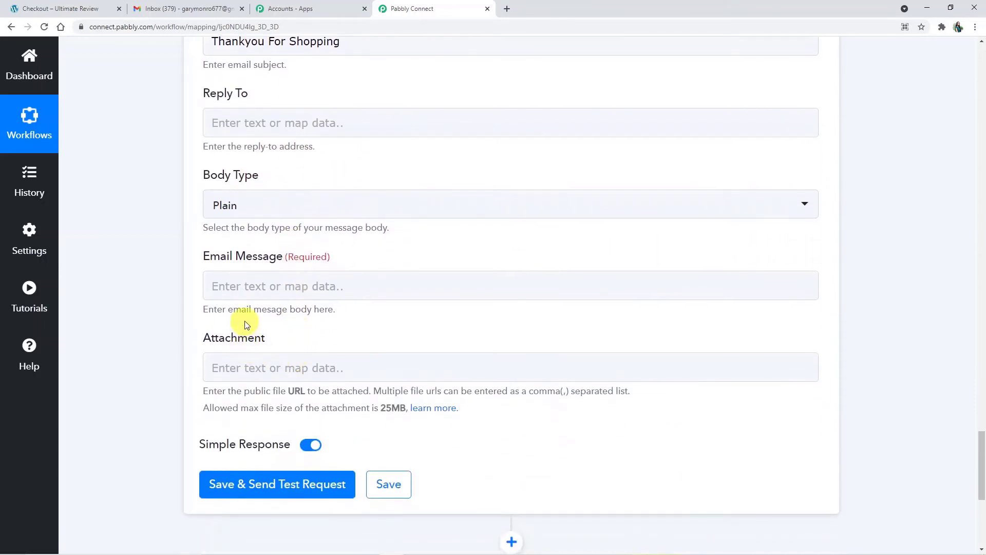
left_click(239, 287)
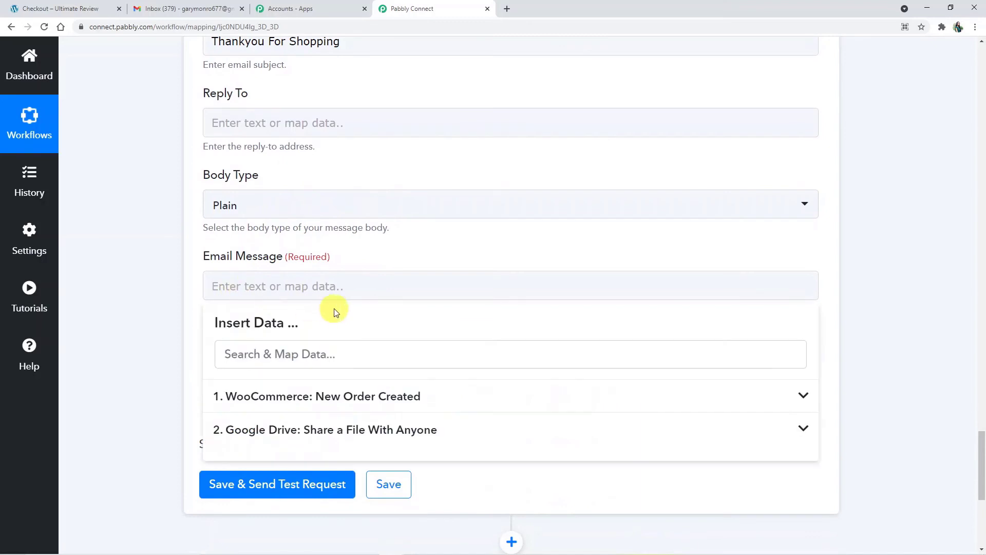
type("H")
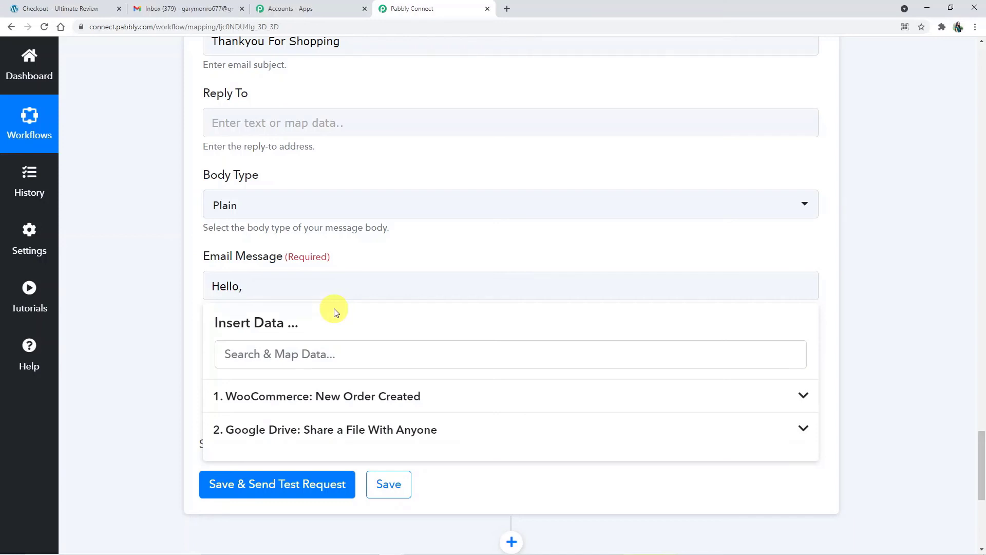
type("ello,")
key("Return")
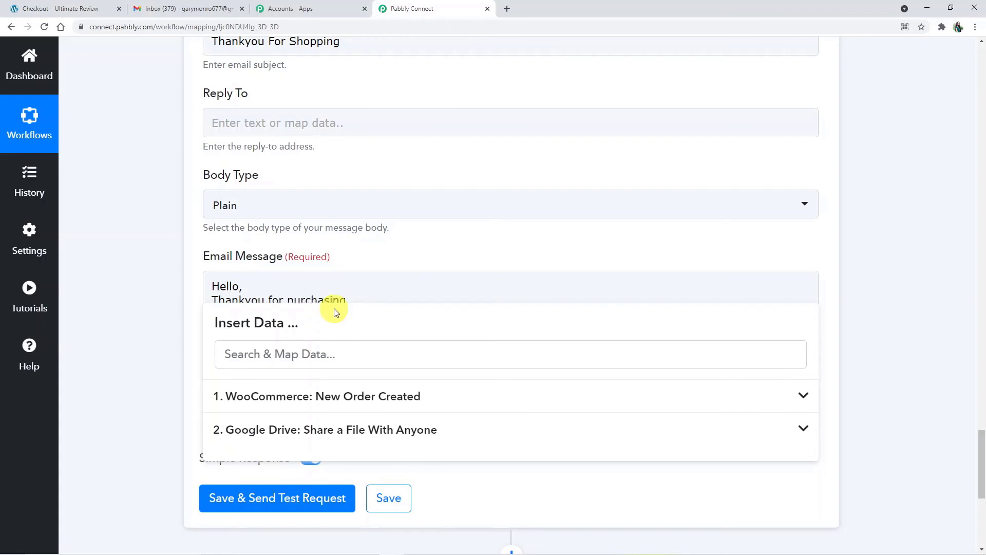
Insert the Line Items 0 Name value from the WooCommerce order after "Thankyou for purchasing" in the email message
left_click(351, 403)
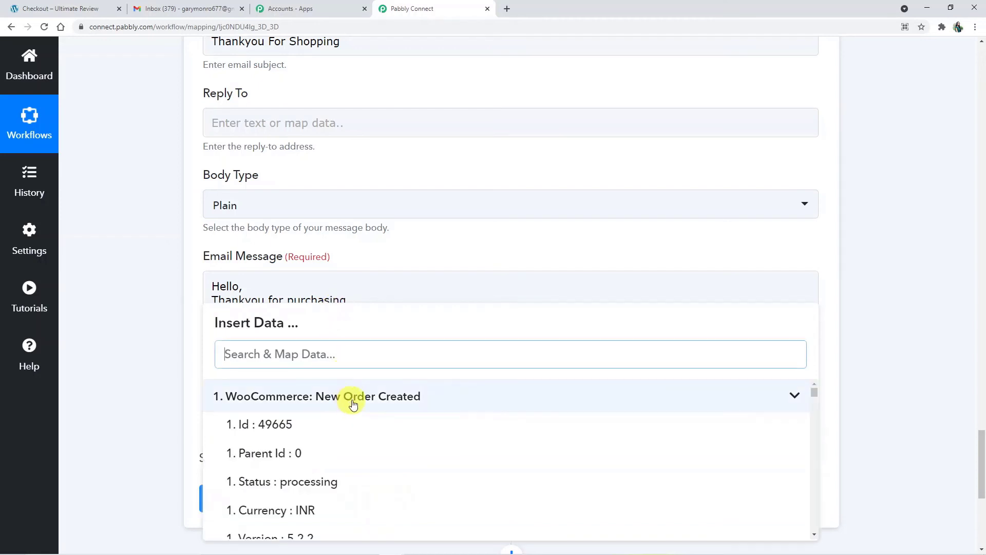
scroll(353, 404, "down", 5)
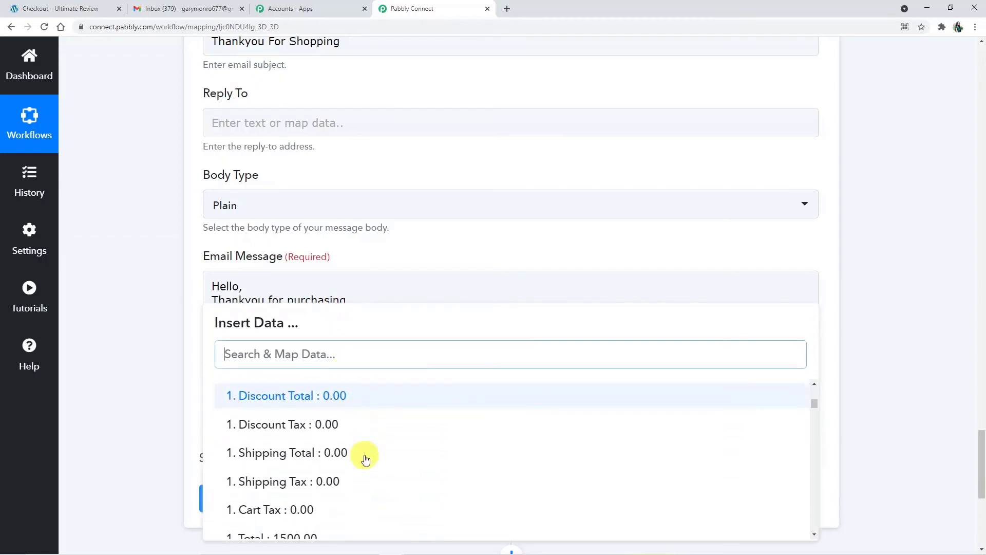
scroll(365, 459, "down", 10)
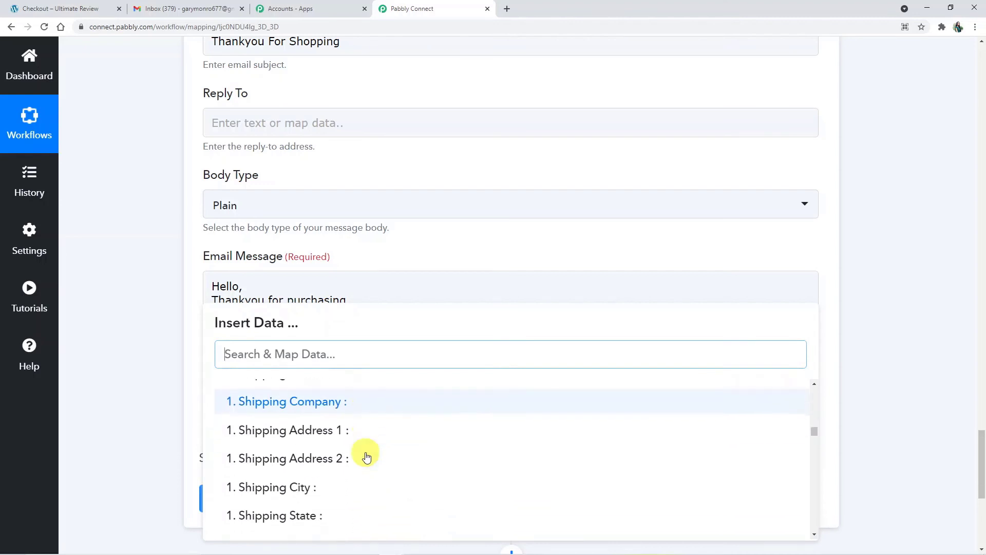
scroll(366, 457, "down", 10)
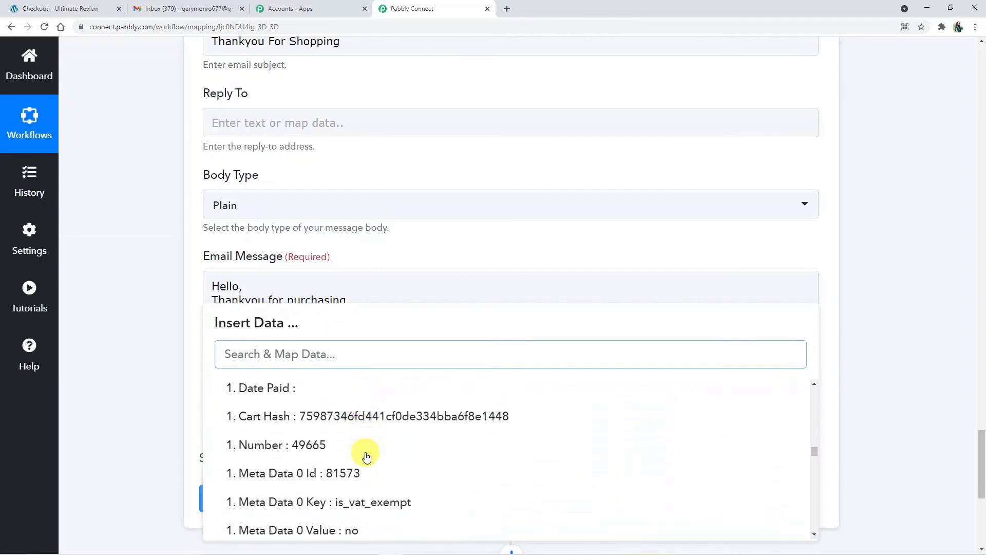
scroll(365, 456, "down", 10)
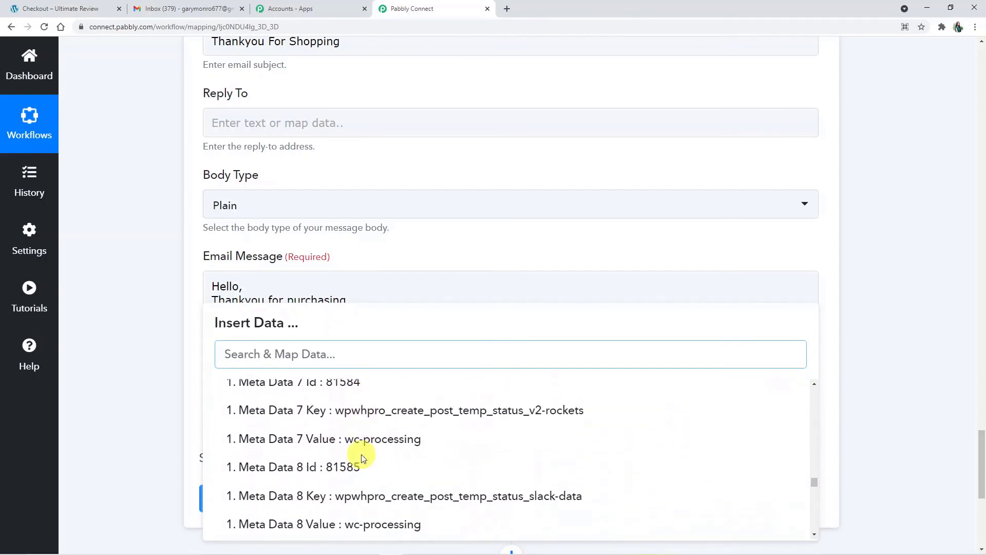
scroll(364, 457, "down", 10)
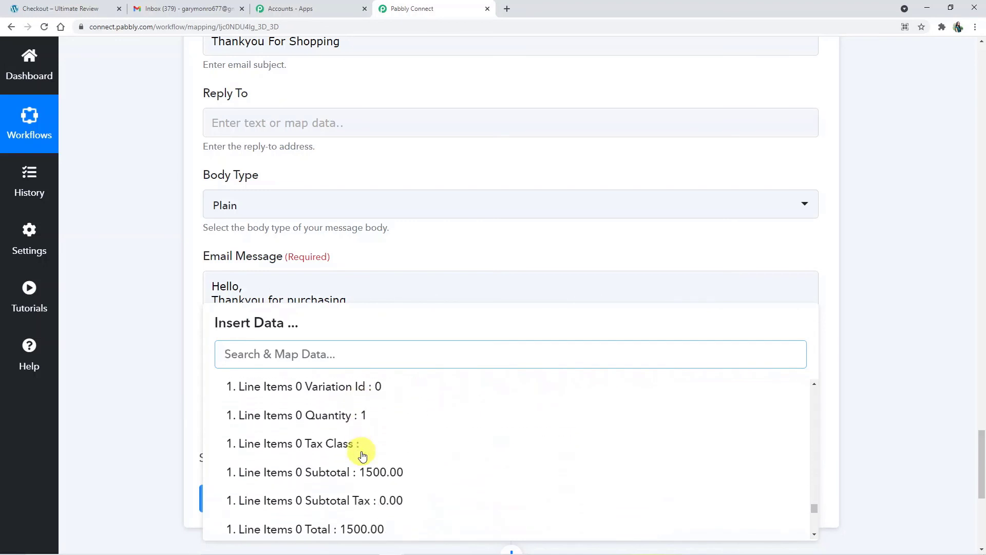
scroll(363, 452, "up", 3)
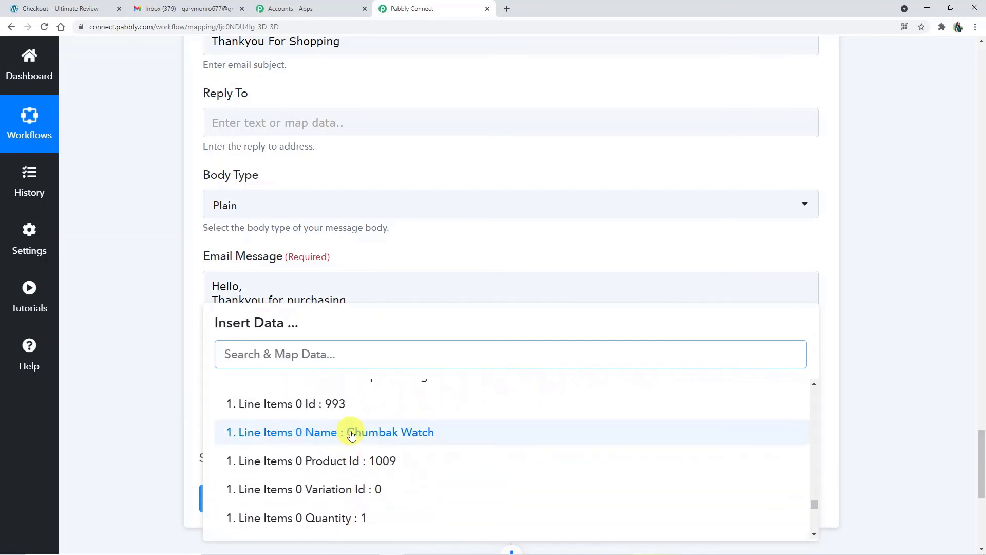
left_click(351, 435)
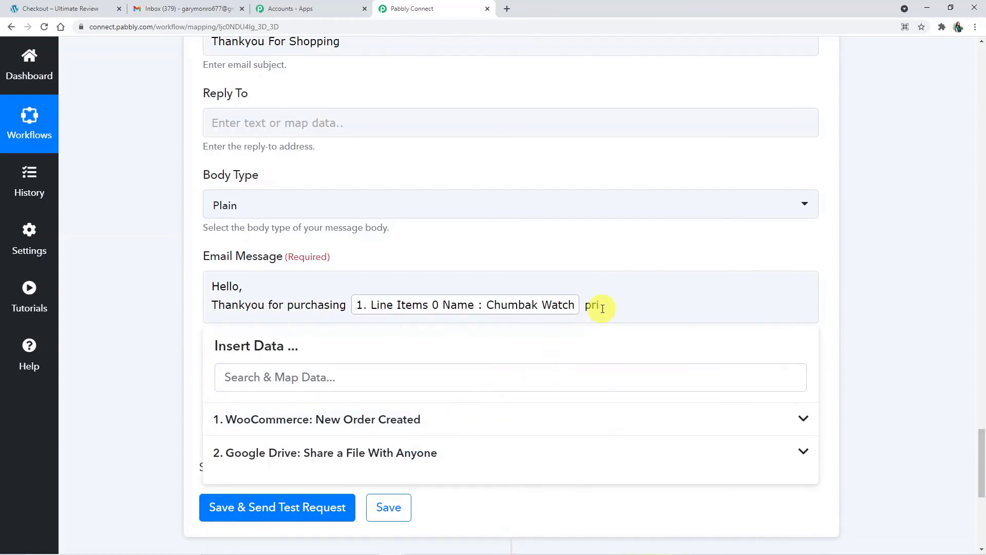
Continue the email message with "whose price is" and insert the WooCommerce order's Currency Symbol value after it
type("whose")
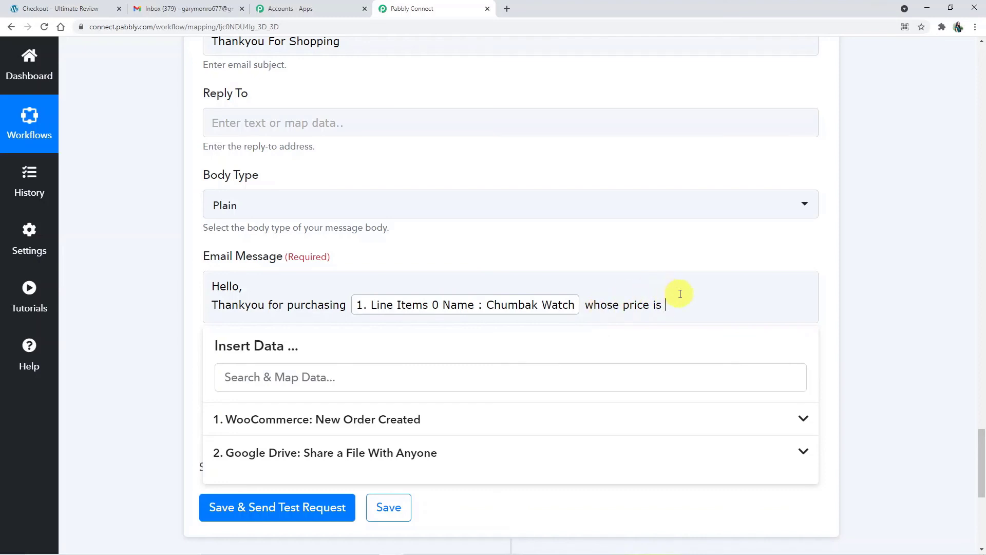
left_click(426, 433)
scroll(408, 487, "down", 15)
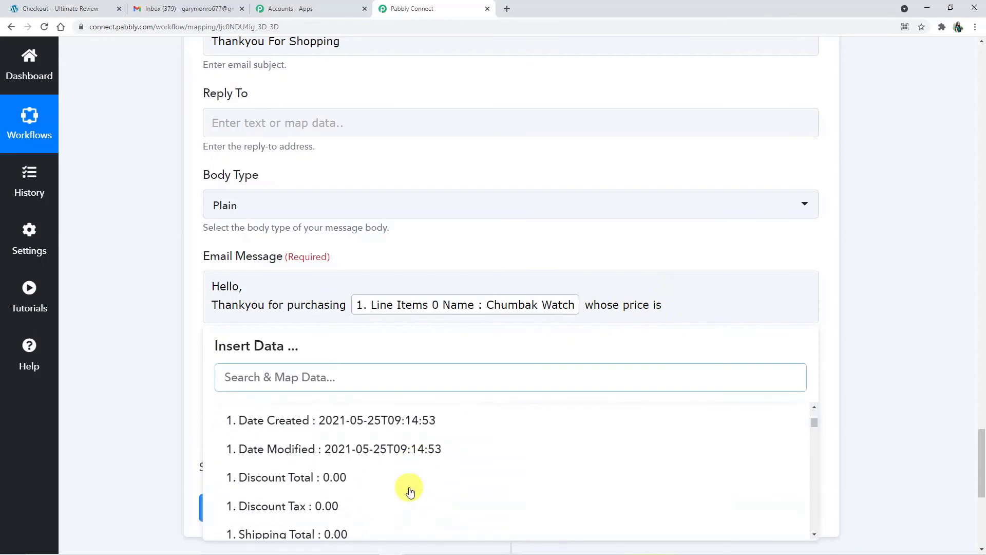
scroll(410, 487, "down", 15)
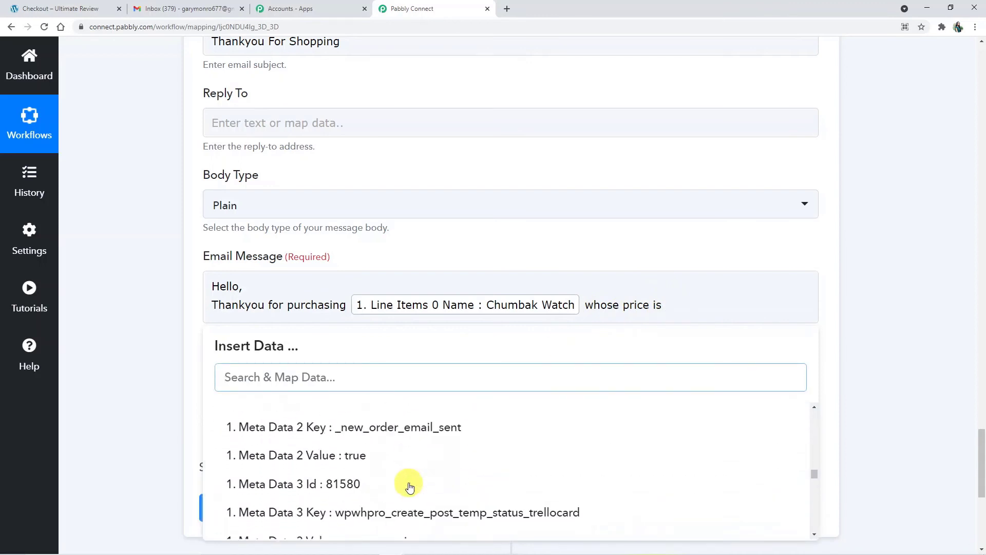
scroll(409, 487, "down", 15)
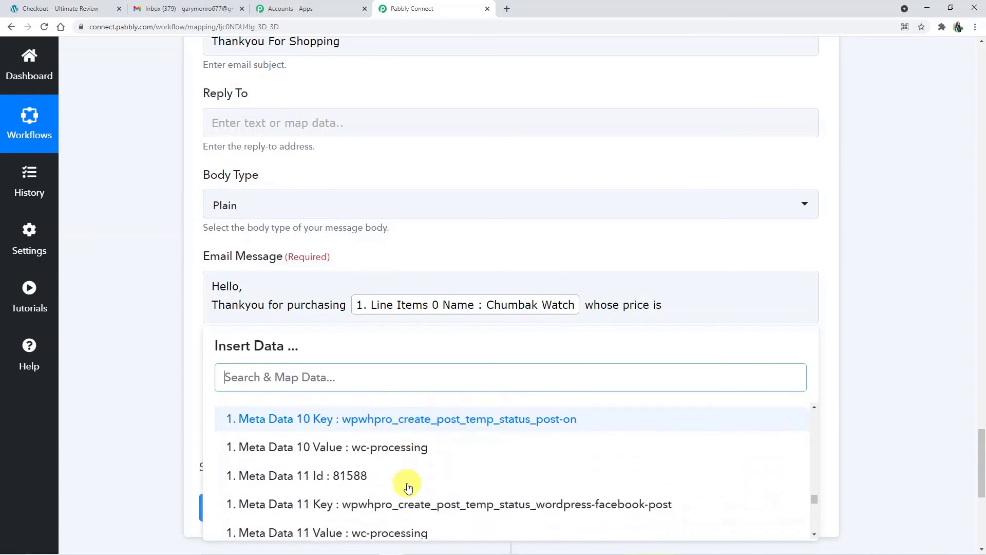
scroll(405, 485, "down", 5)
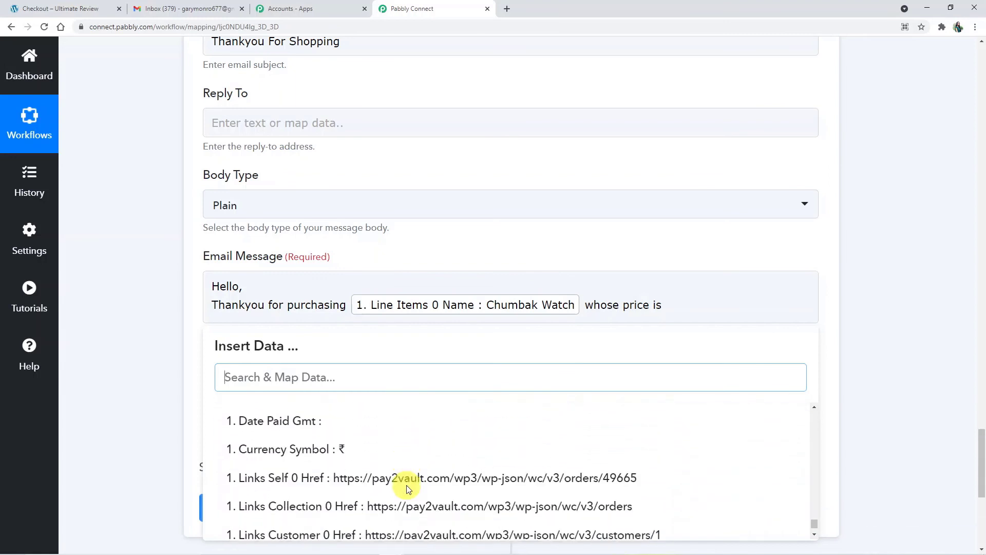
scroll(309, 436, "up", 1)
left_click(313, 457)
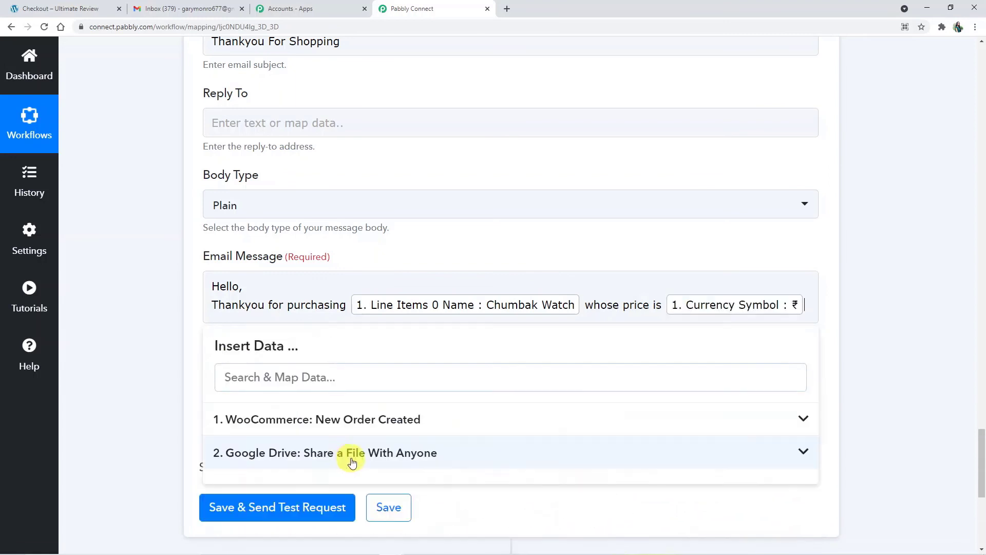
Insert the order's Line Items 0 Price value after the currency symbol and end the message with "from WooCommerce Store."
left_click(373, 420)
scroll(357, 450, "down", 6)
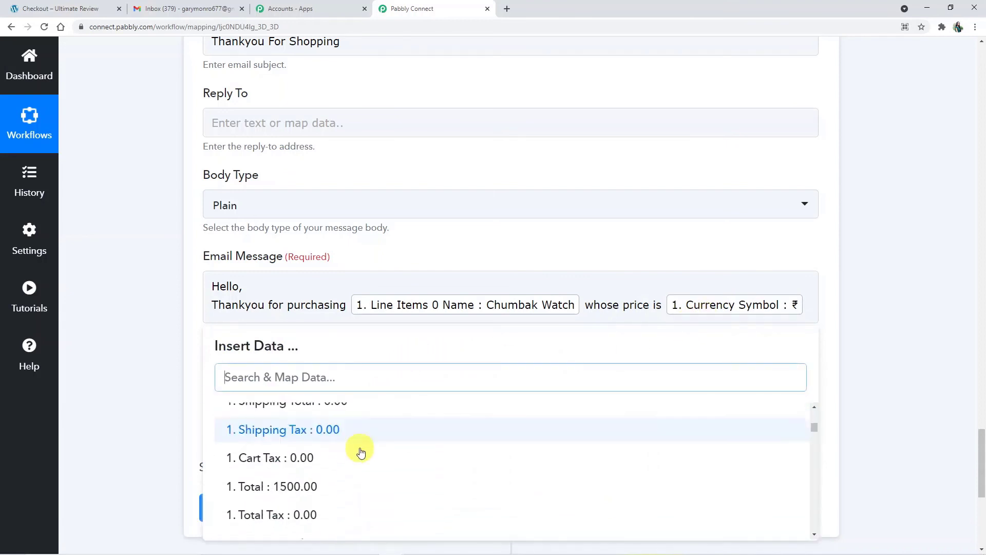
scroll(363, 443, "down", 12)
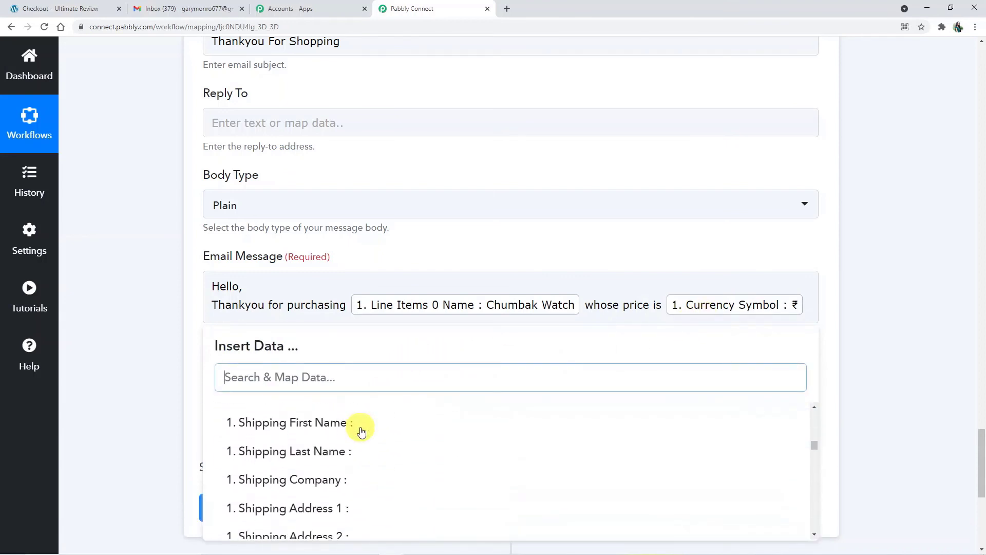
scroll(361, 432, "down", 10)
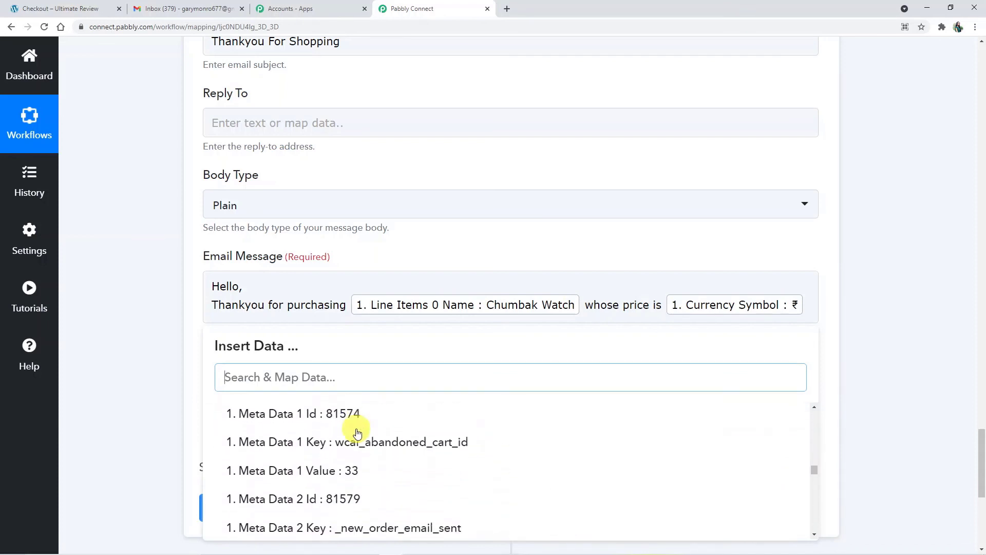
scroll(357, 433, "down", 9)
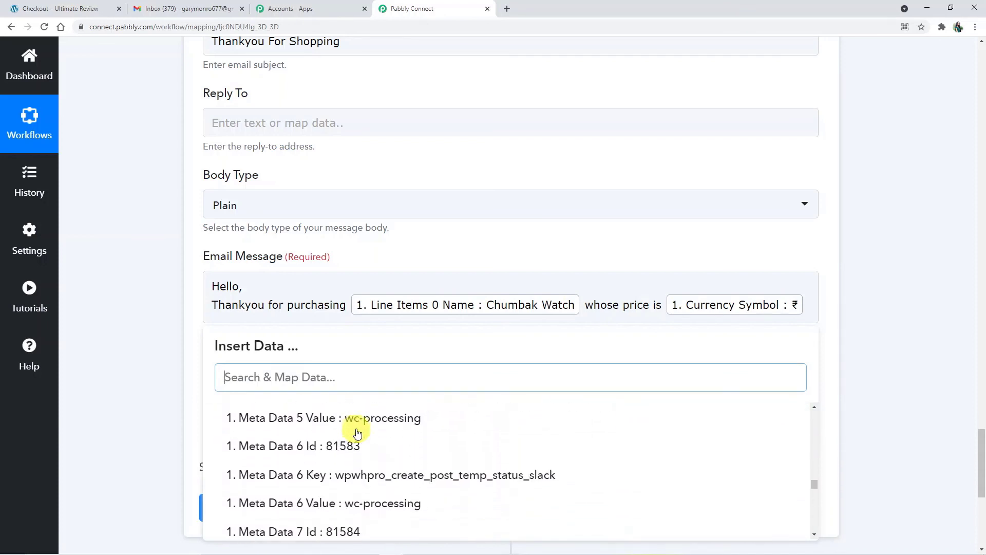
scroll(357, 433, "down", 10)
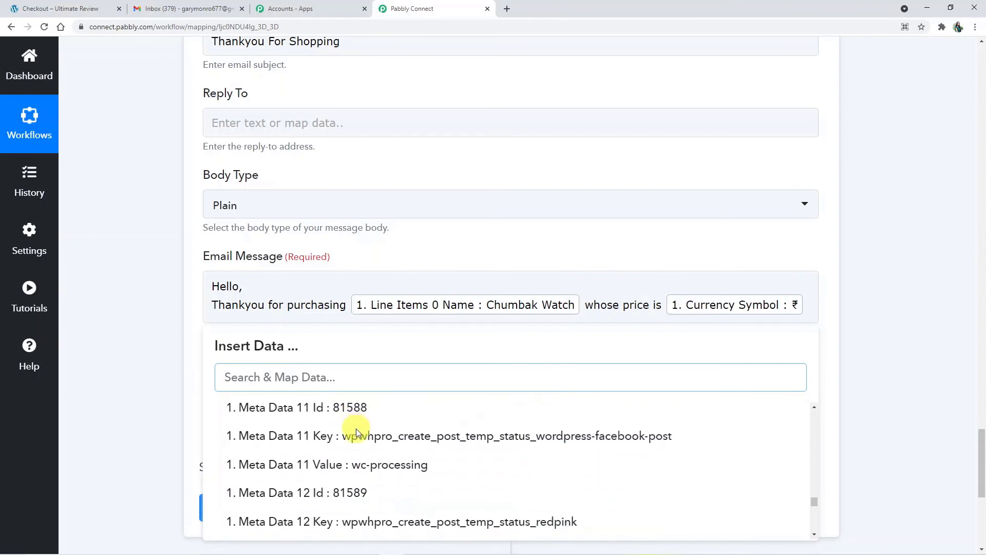
scroll(358, 433, "down", 4)
scroll(358, 433, "up", 2)
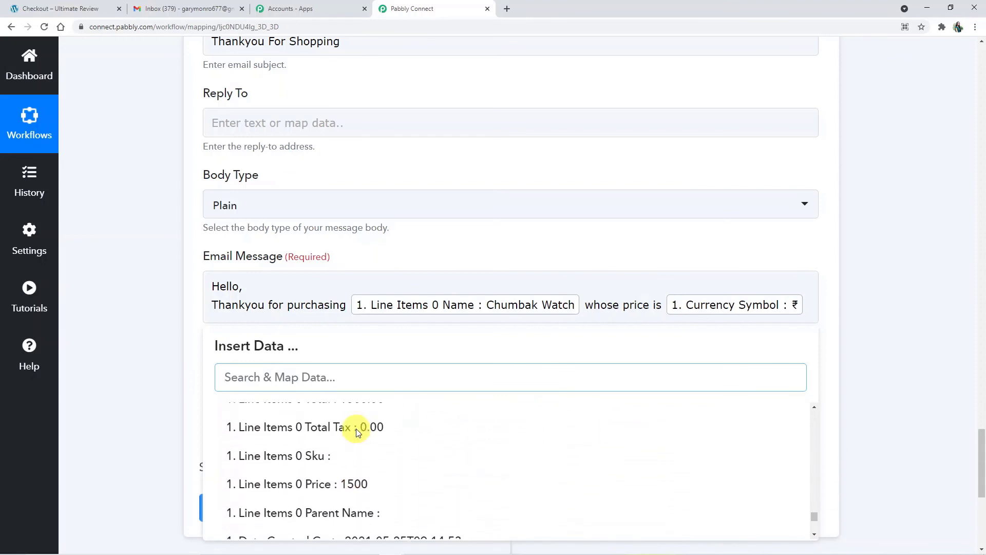
scroll(358, 433, "up", 2)
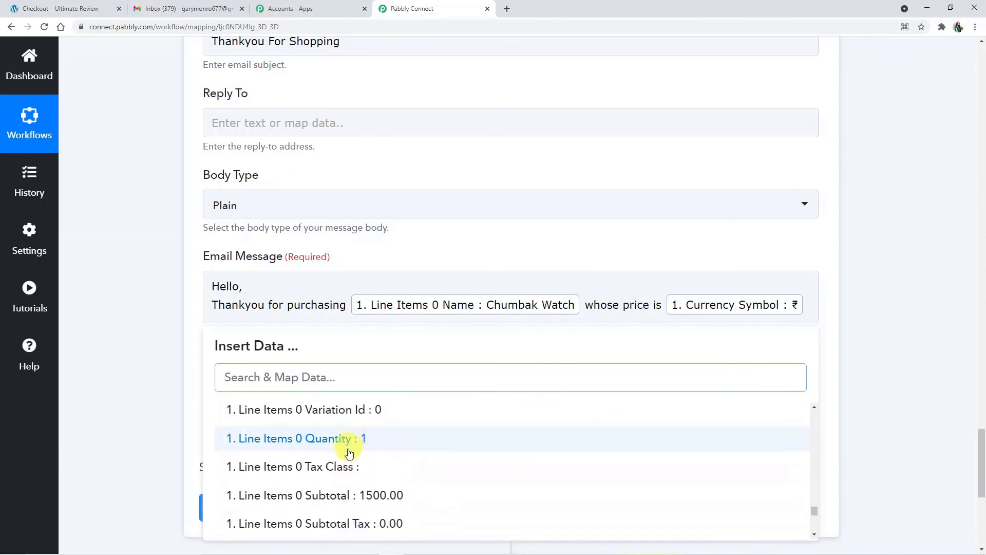
scroll(363, 472, "up", 1)
scroll(363, 462, "down", 4)
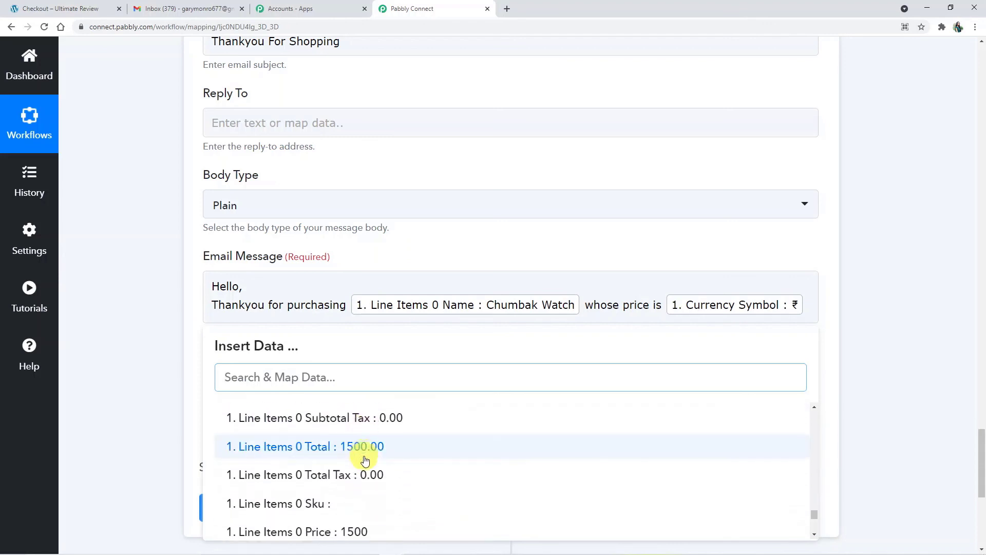
left_click(342, 434)
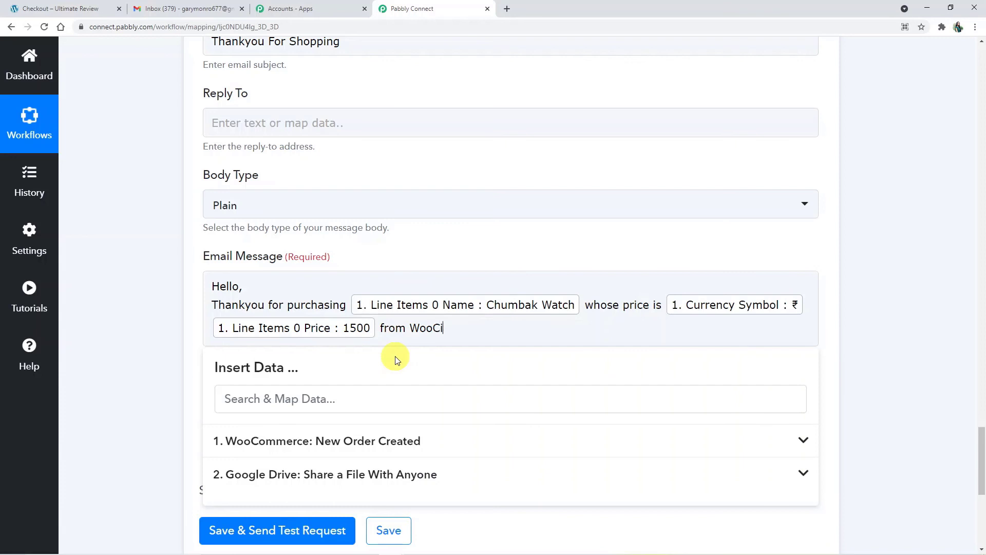
type("ce Store.")
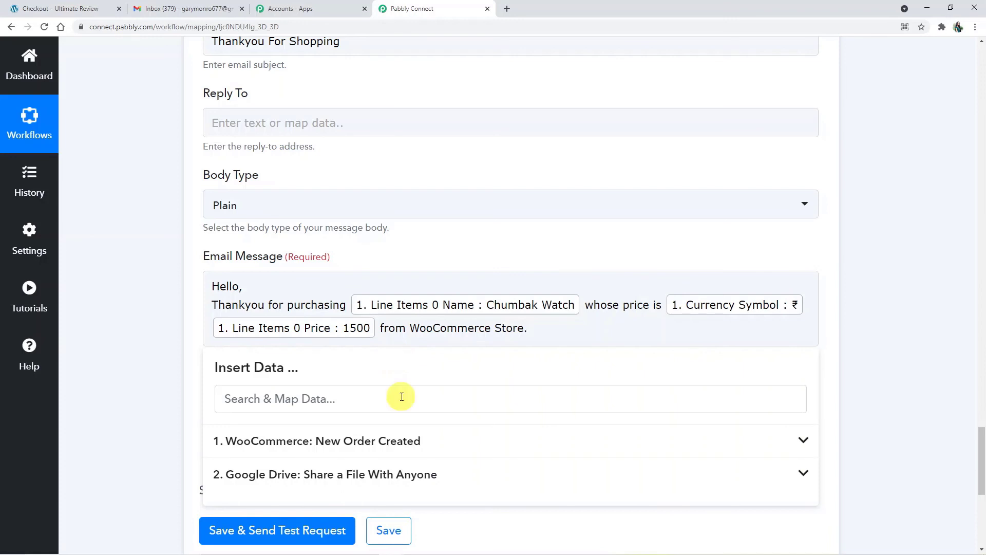
left_click(833, 359)
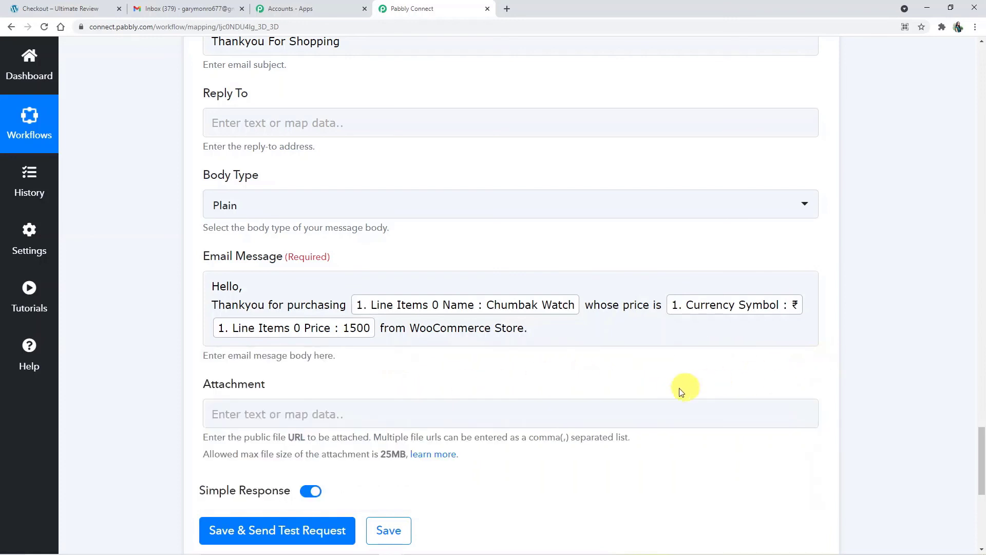
Map the email's Attachment to the Res2 ExportLinks Application/rtf link from the Google Drive step
left_click(272, 414)
scroll(272, 414, "down", 3)
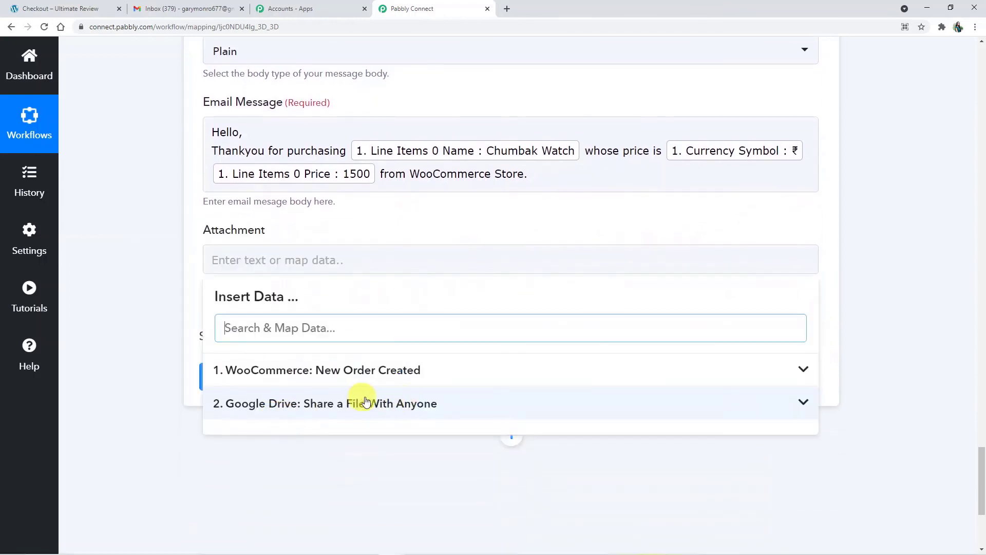
left_click(405, 404)
scroll(363, 458, "down", 5)
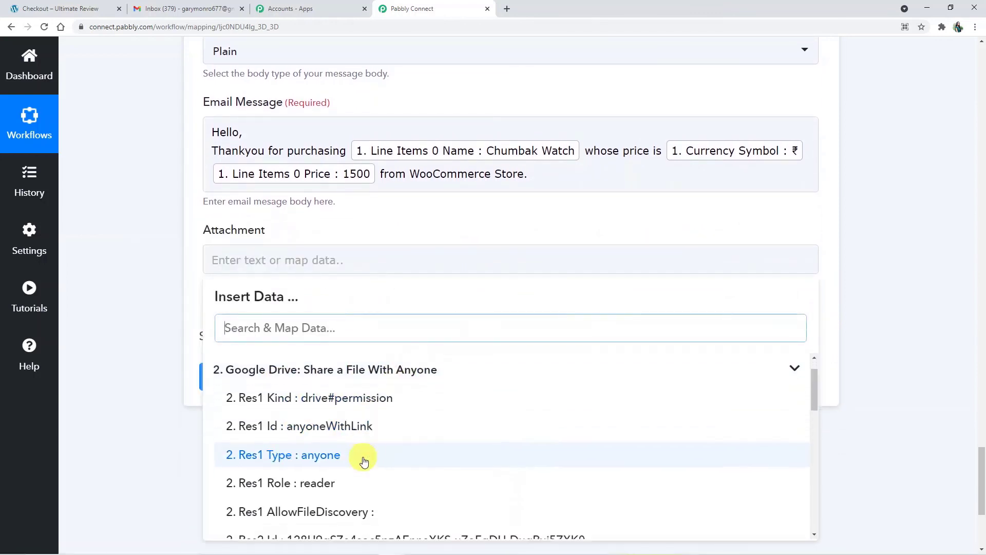
scroll(353, 464, "down", 1)
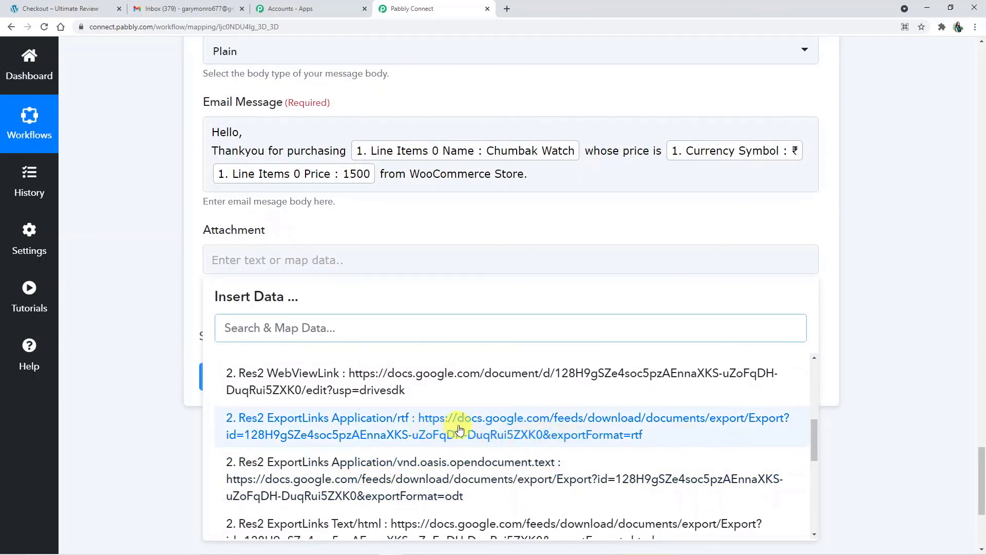
left_click(435, 424)
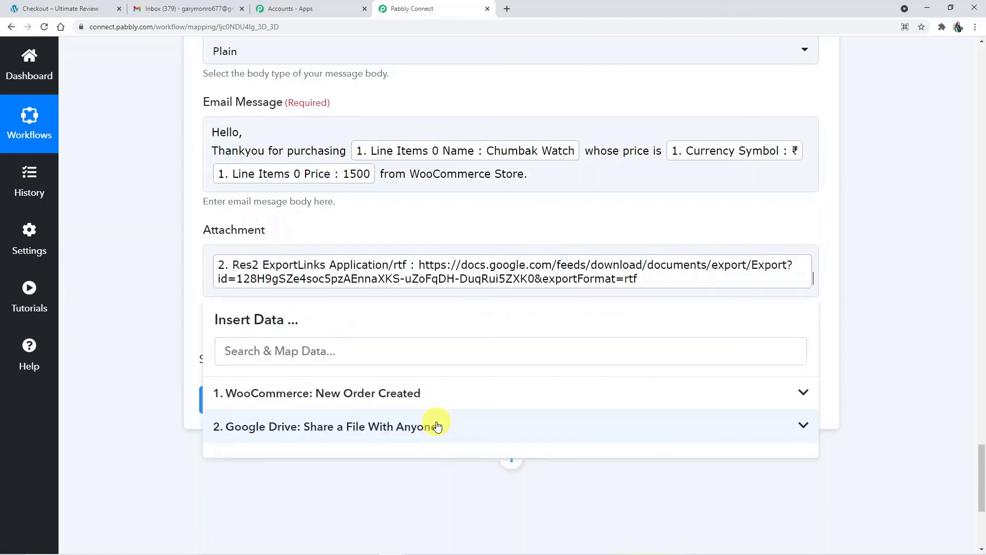
left_click(874, 408)
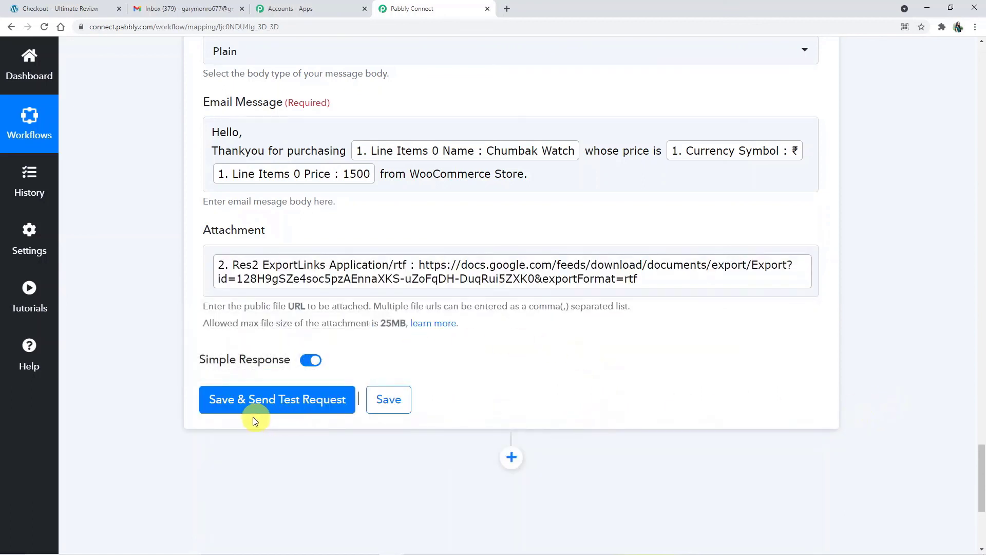
Review the Gmail action's recipient, subject, message and attachment, and save it with a test request
left_click(335, 409)
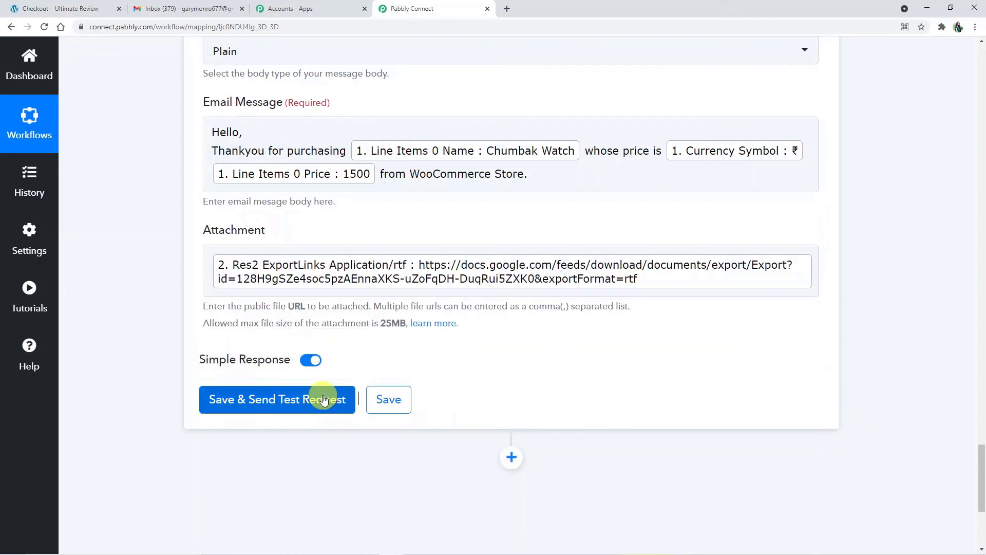
scroll(336, 360, "up", 5)
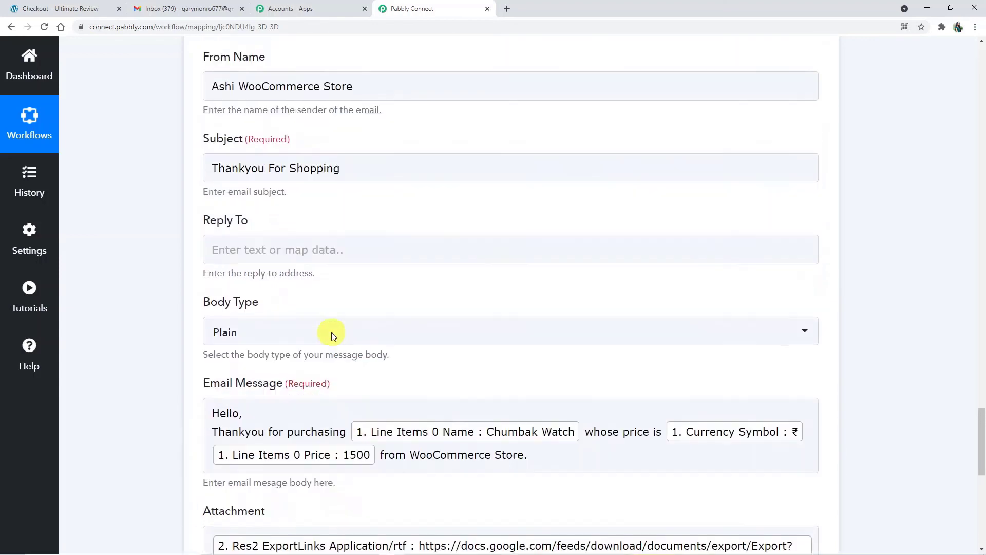
scroll(333, 336, "up", 10)
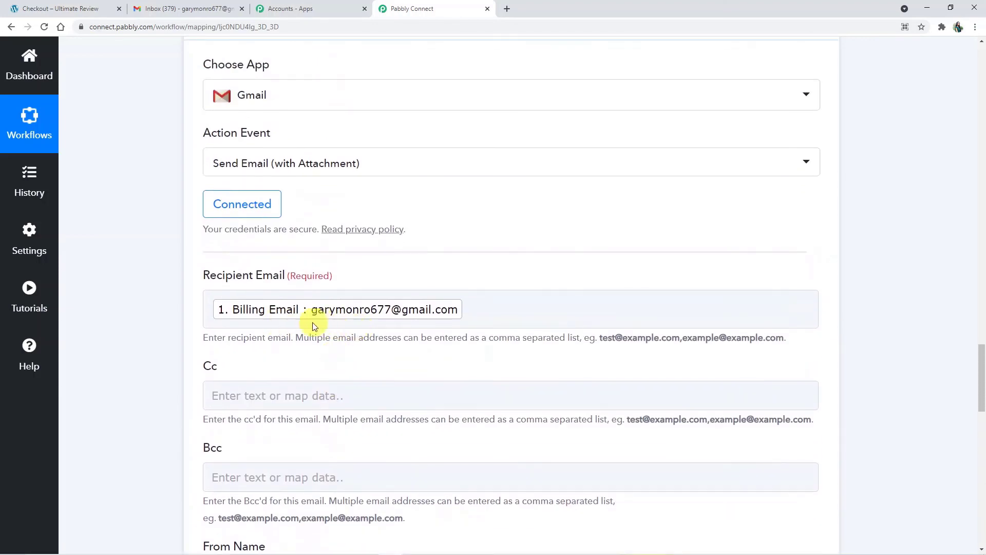
scroll(396, 334, "down", 15)
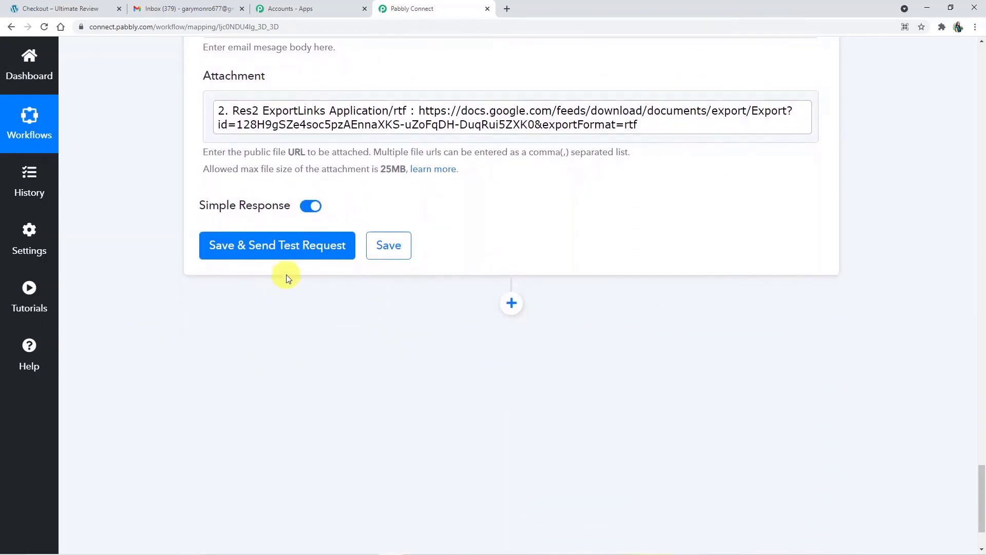
left_click(258, 248)
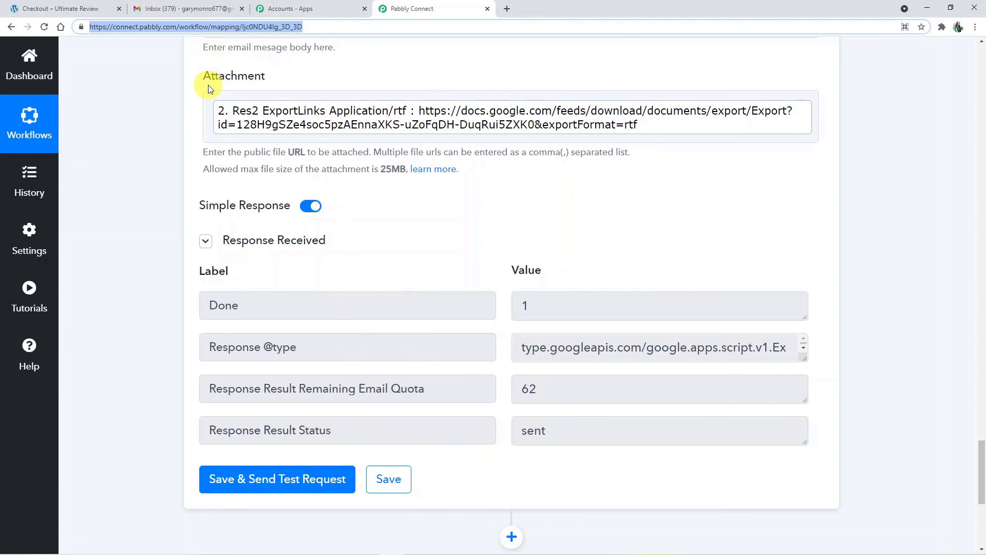
Switch to the Gmail inbox and open the "Thankyou For Shopping" email from Ashi WooCommerce Store to check its message and attachment
left_click(185, 9)
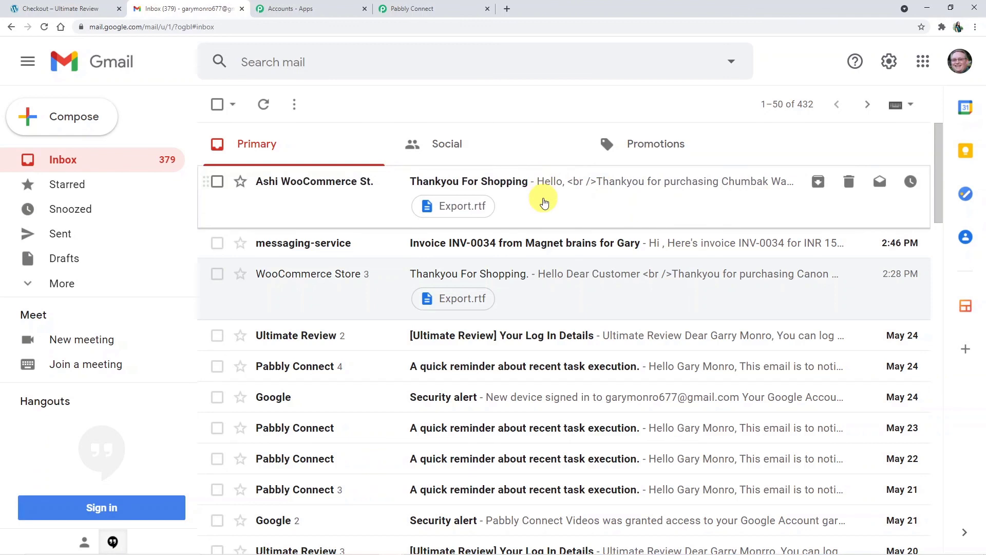
left_click(543, 183)
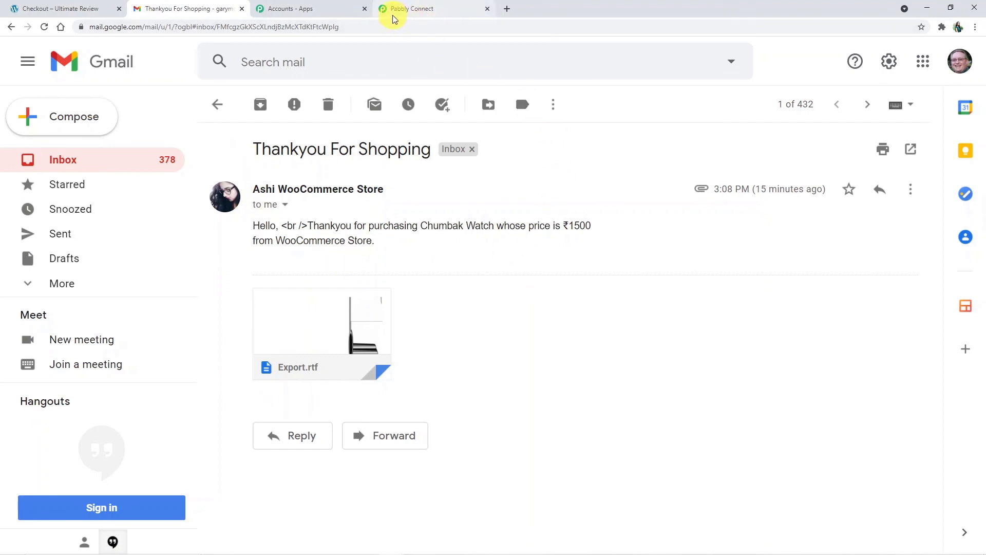
Return to the Pabbly Connect workflow and collapse the WooCommerce trigger to review the WooCommerce, Google Drive and Gmail steps together
left_click(449, 12)
scroll(495, 278, "up", 5)
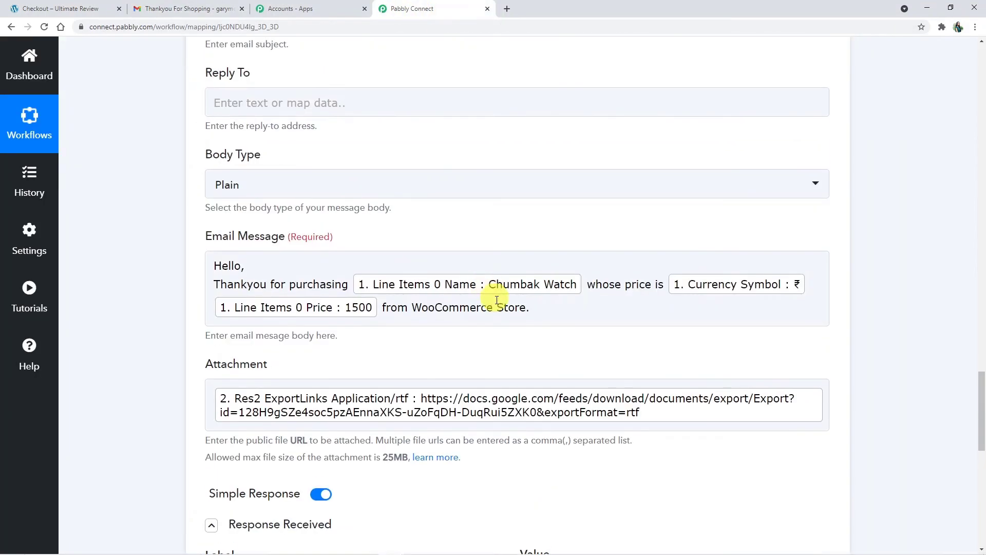
scroll(497, 300, "up", 15)
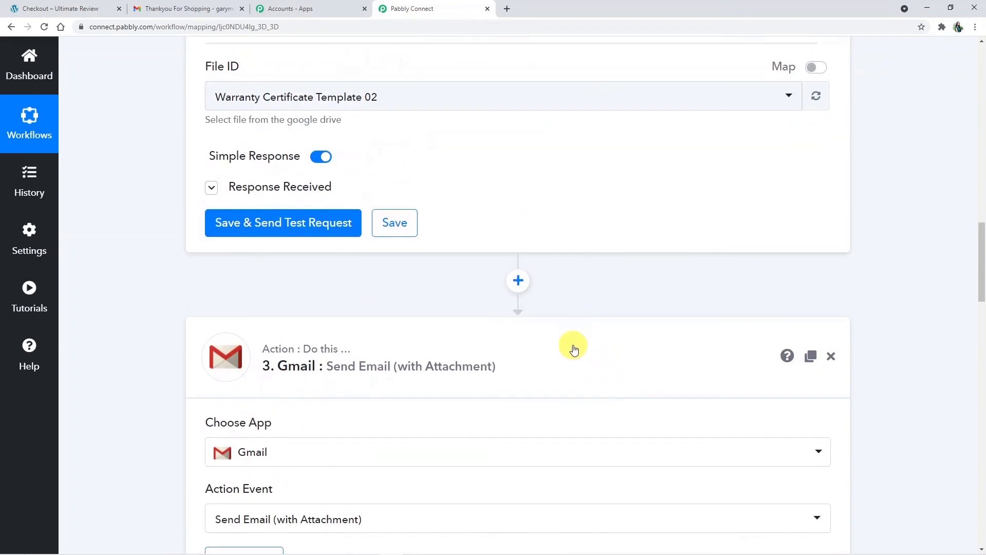
scroll(678, 334, "up", 10)
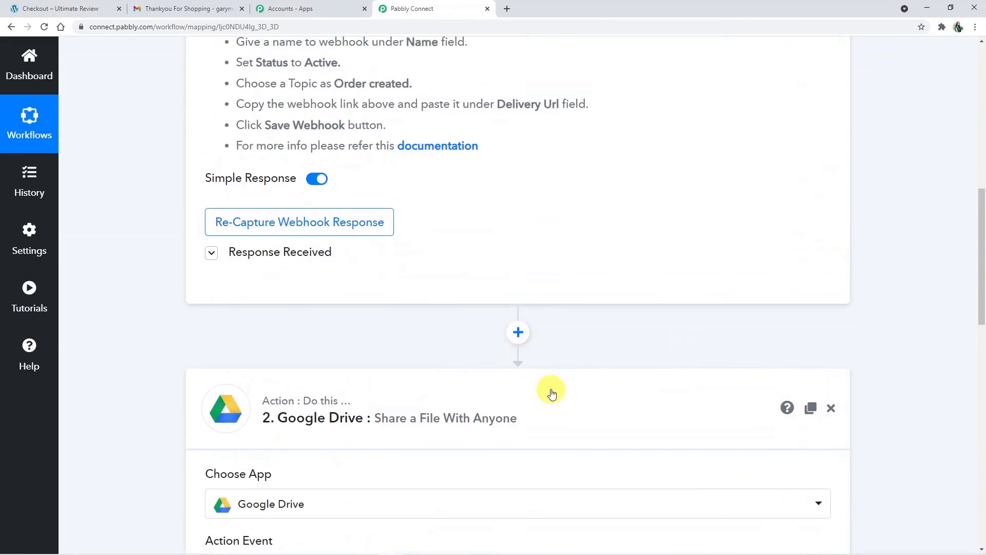
scroll(668, 308, "up", 10)
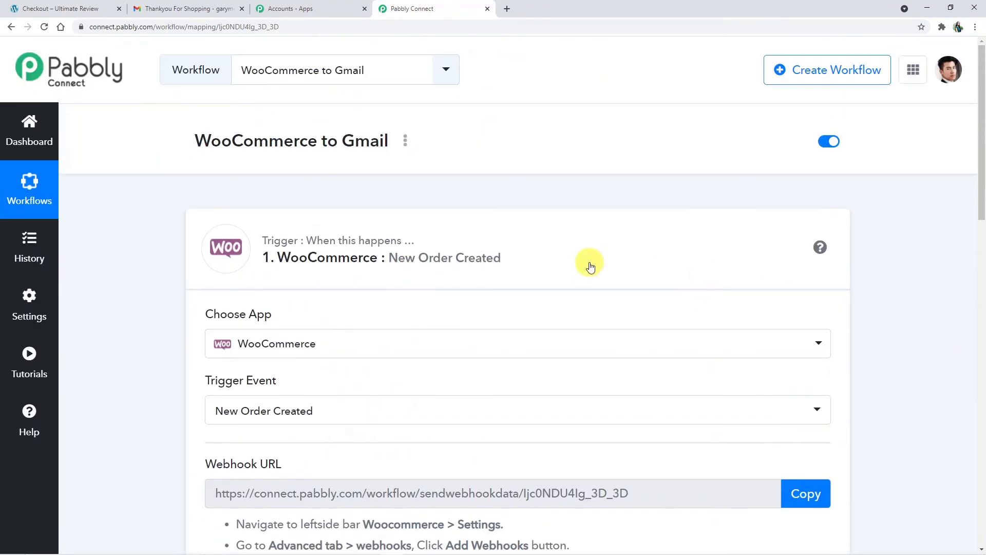
left_click(590, 266)
scroll(588, 294, "down", 2)
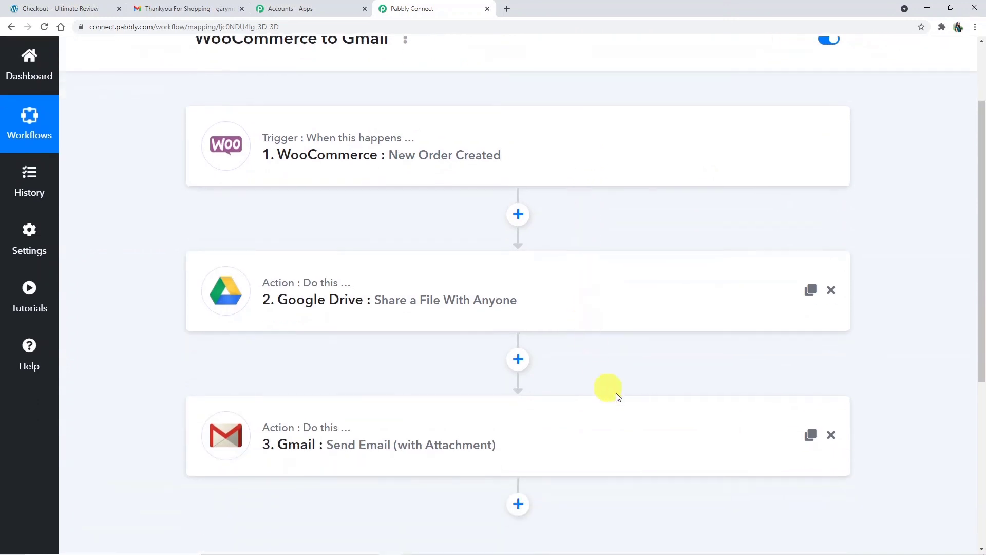